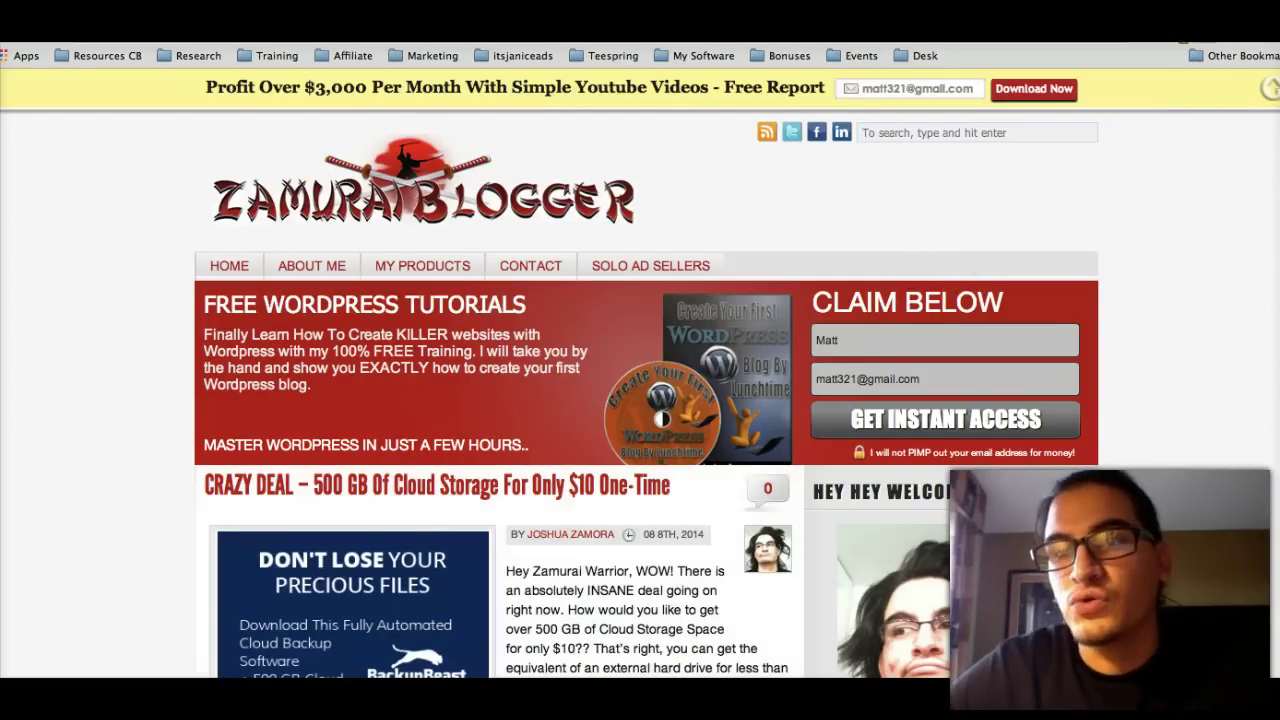
Switch from the blog to the Google AdWords Keyword Planner tab.
{"action": "key", "text": "ctrl+Tab"}
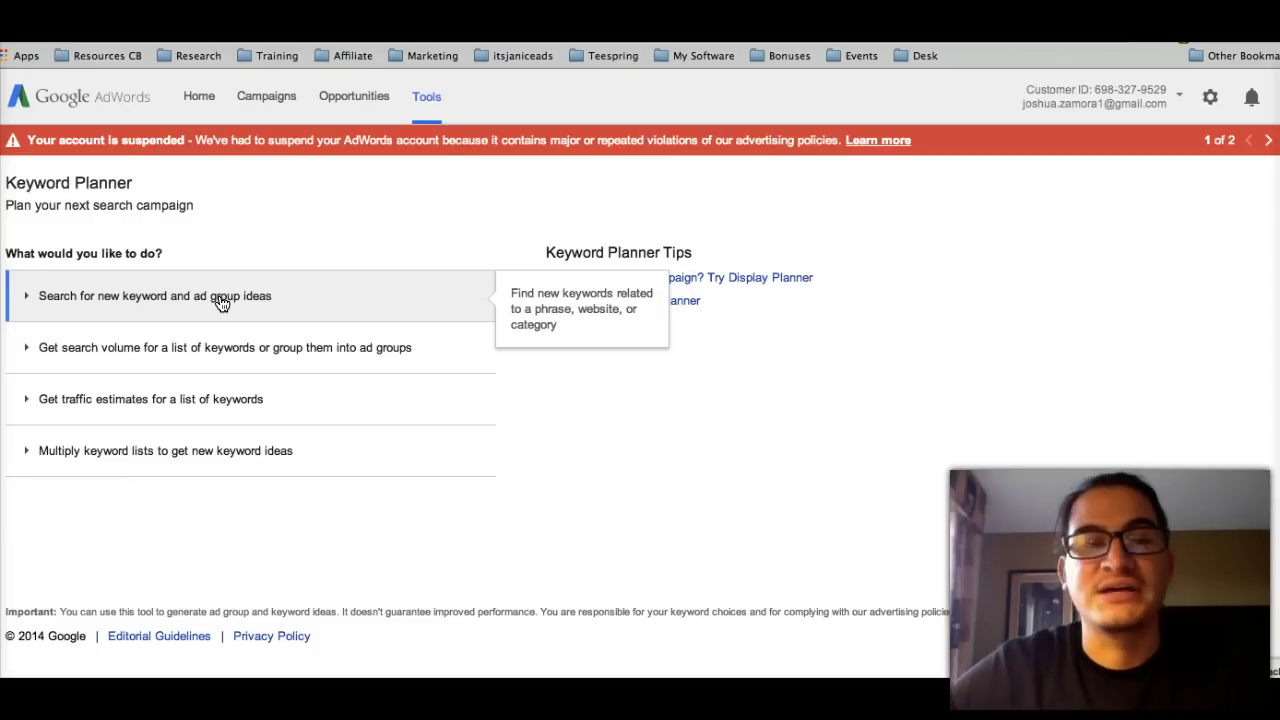
Enter 'lower back pain' as the product or service in the new keyword ideas form.
{"action": "left_click", "coordinate": [221, 300]}
{"action": "left_click", "coordinate": [205, 365]}
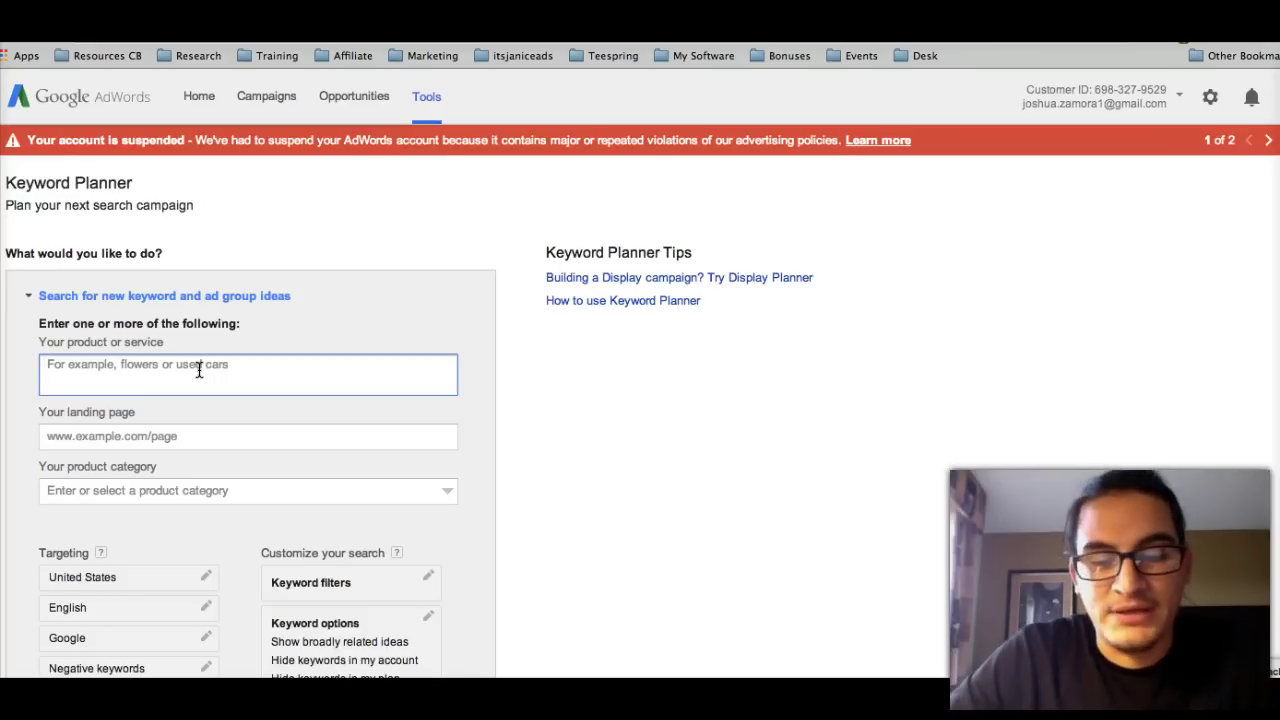
{"action": "type", "text": "lower pain back"}
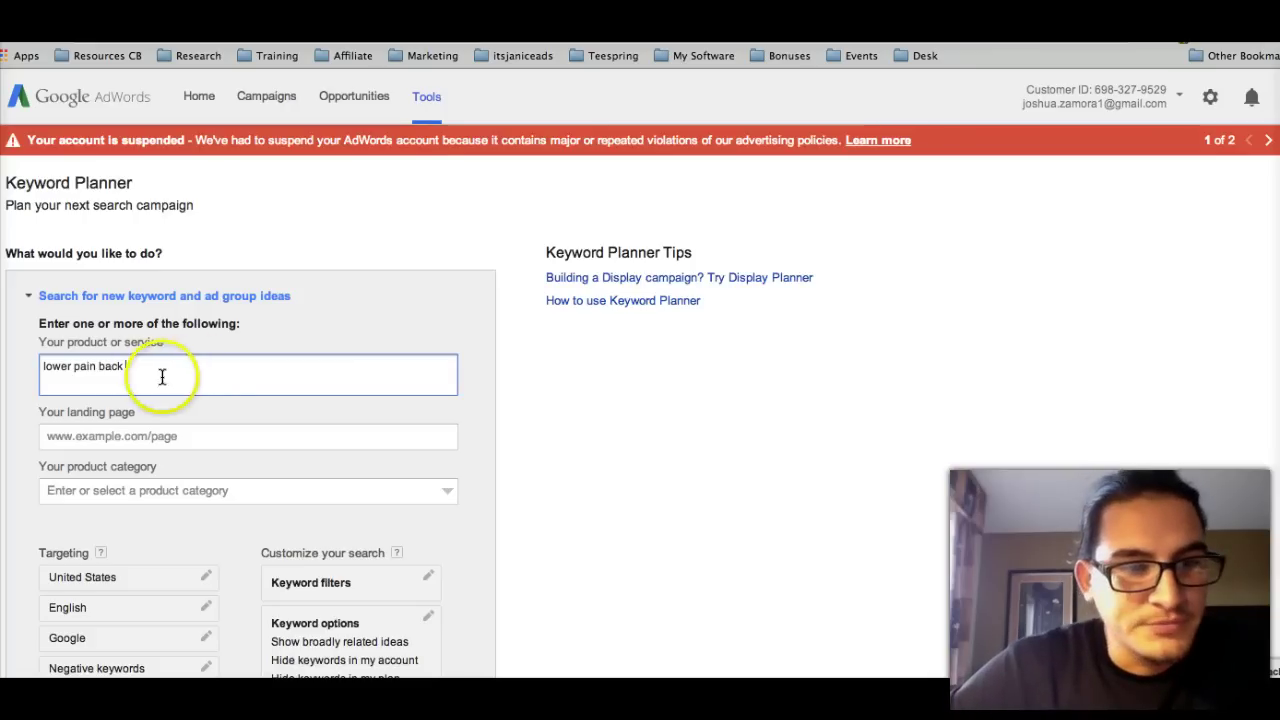
{"action": "double_click", "coordinate": [89, 366]}
{"action": "type", "text": "back"}
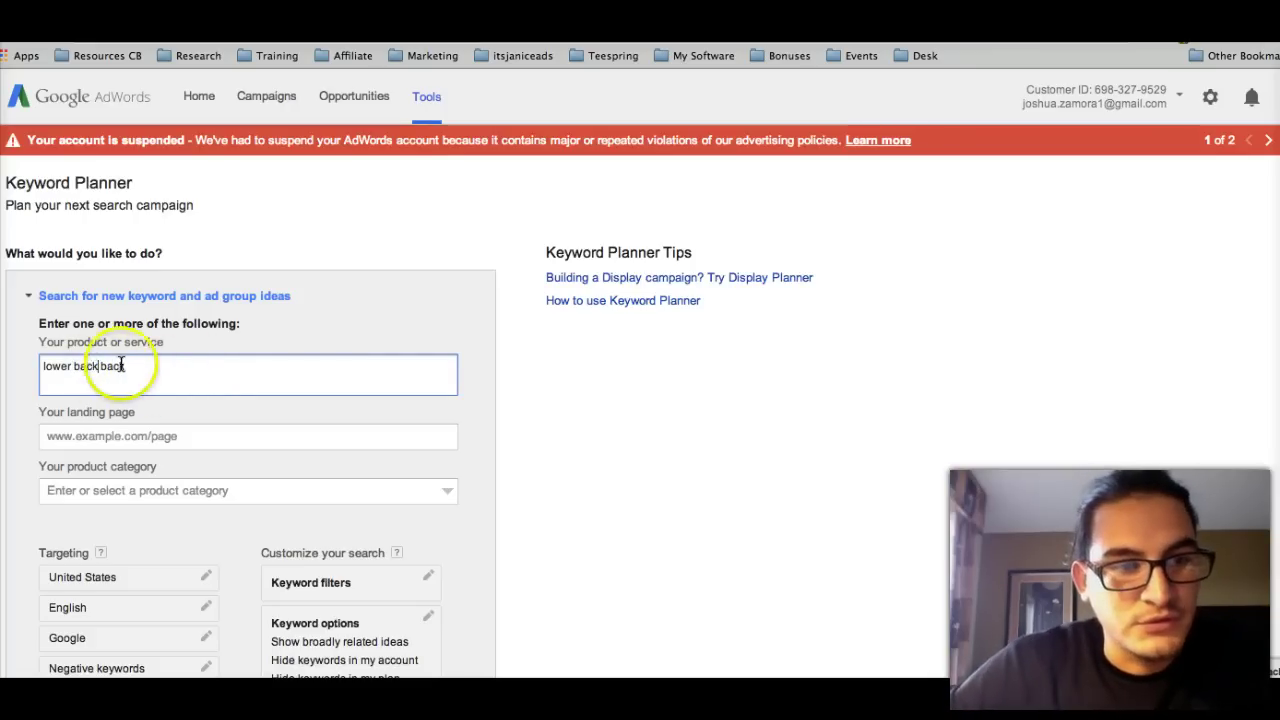
{"action": "left_click_drag", "start_coordinate": [128, 365], "coordinate": [101, 365]}
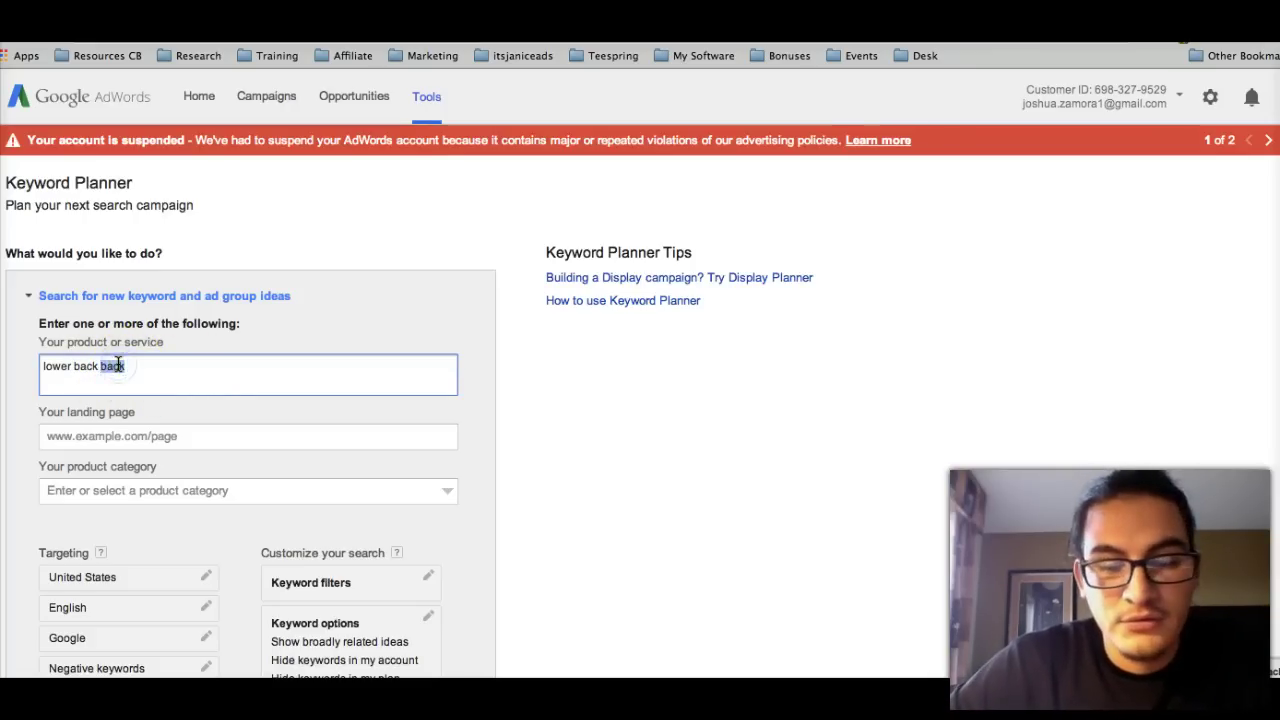
{"action": "type", "text": "pain"}
{"action": "scroll", "coordinate": [556, 358], "scroll_direction": "down", "scroll_amount": 5}
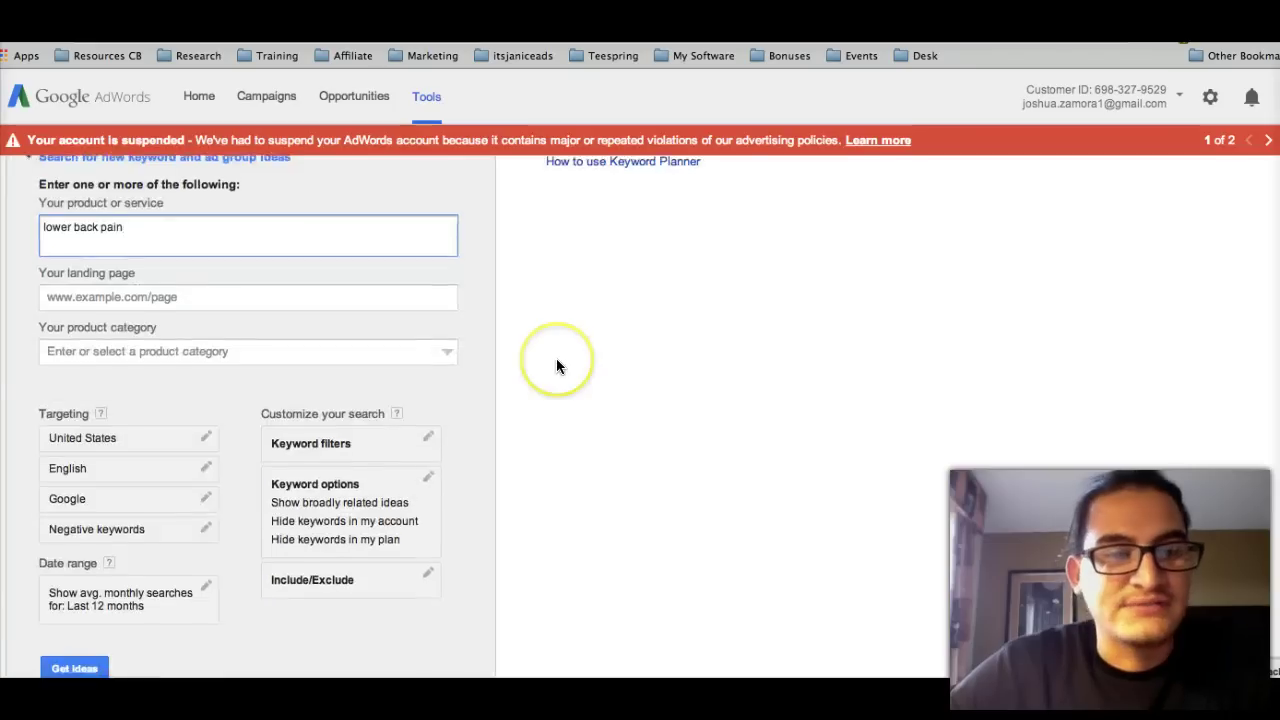
Get ideas and browse the Keyword ideas list, e.g. 'lower back pain relief' at 9,900 searches.
{"action": "left_click", "coordinate": [88, 607]}
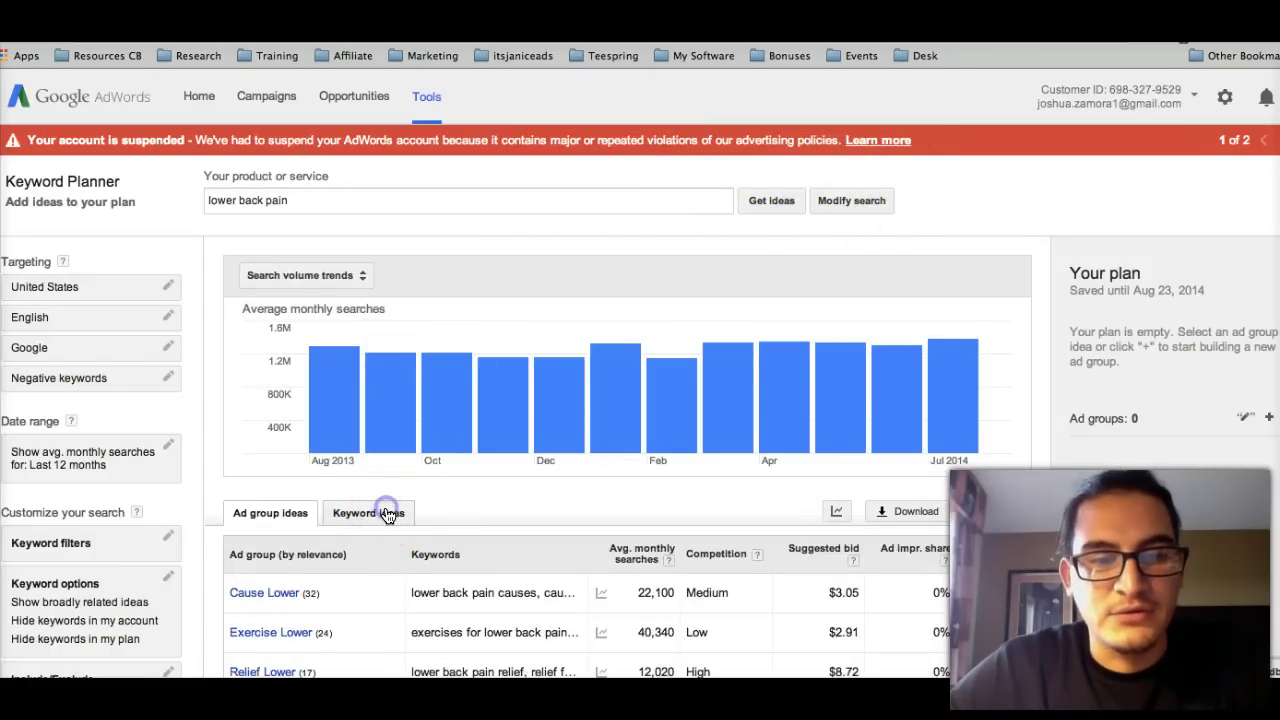
{"action": "left_click", "coordinate": [388, 514]}
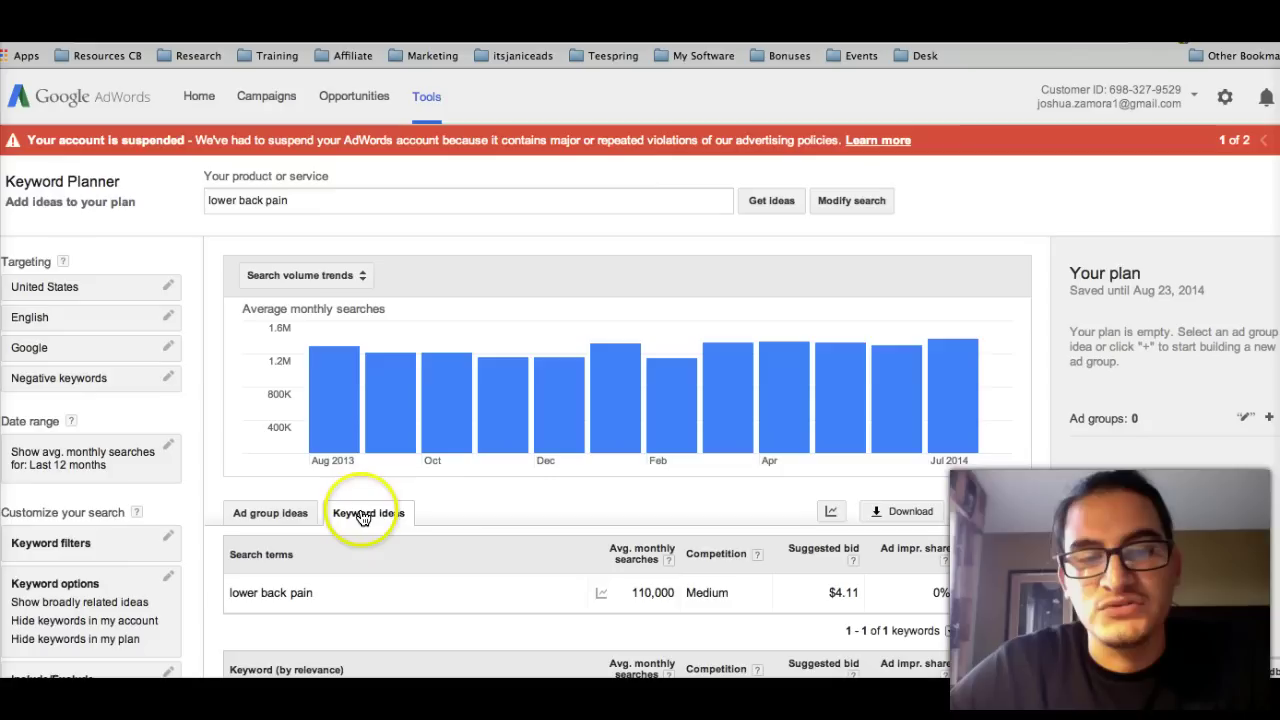
{"action": "scroll", "coordinate": [409, 515], "scroll_direction": "down", "scroll_amount": 3}
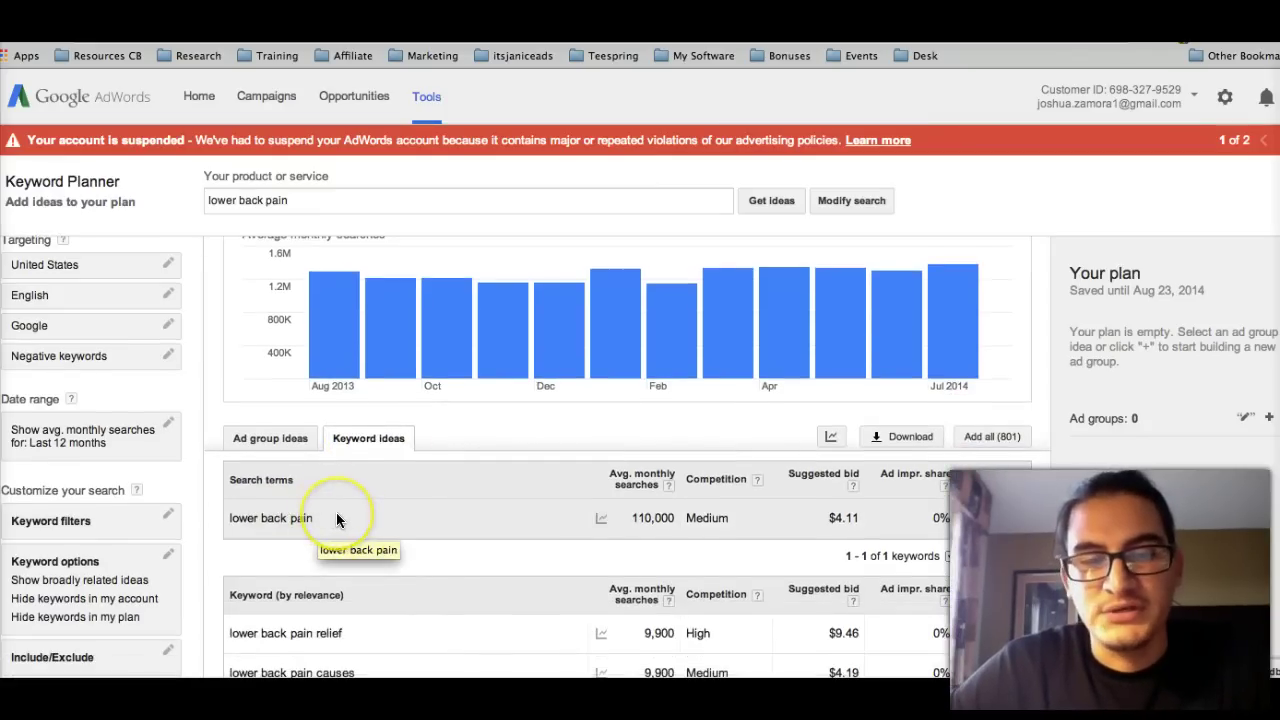
{"action": "scroll", "coordinate": [336, 516], "scroll_direction": "down", "scroll_amount": 4}
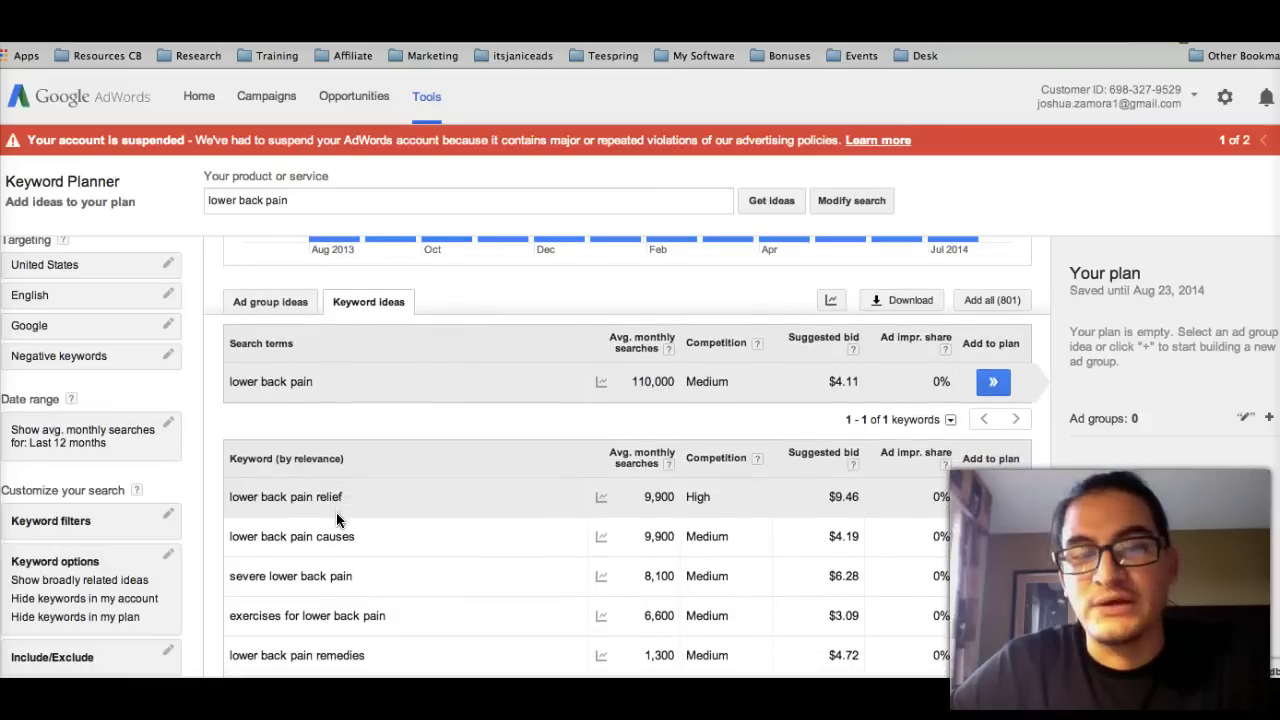
{"action": "scroll", "coordinate": [336, 517], "scroll_direction": "down", "scroll_amount": 2}
{"action": "scroll", "coordinate": [337, 519], "scroll_direction": "down", "scroll_amount": 1}
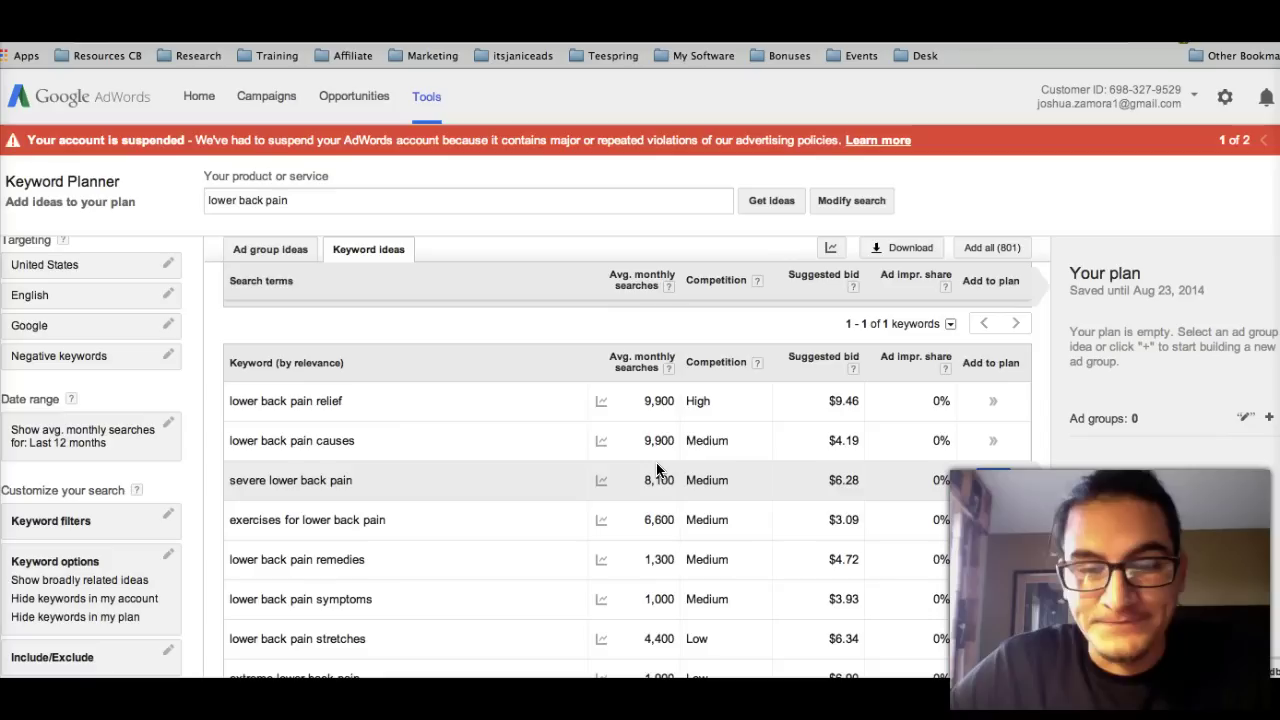
Find and select 'how to relieve lower back pain' (2,900 searches, Medium competition) in the ideas table.
{"action": "scroll", "coordinate": [656, 470], "scroll_direction": "down", "scroll_amount": 1}
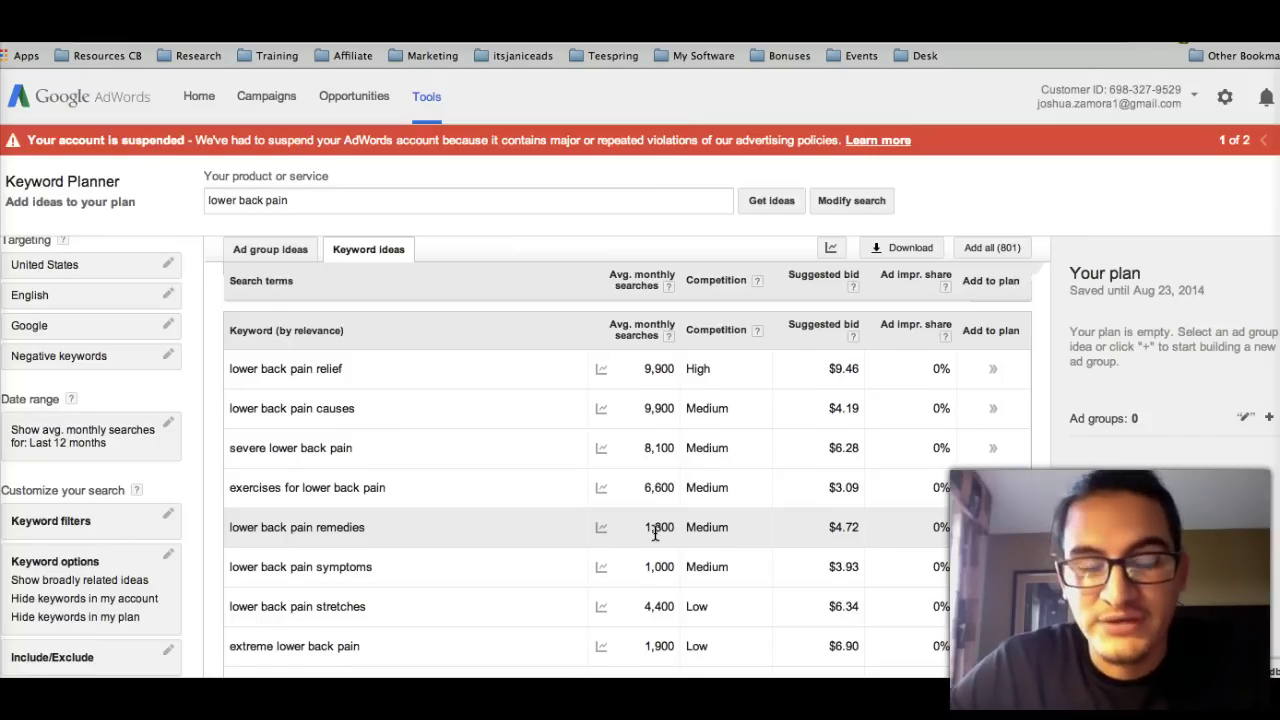
{"action": "scroll", "coordinate": [655, 535], "scroll_direction": "down", "scroll_amount": 1}
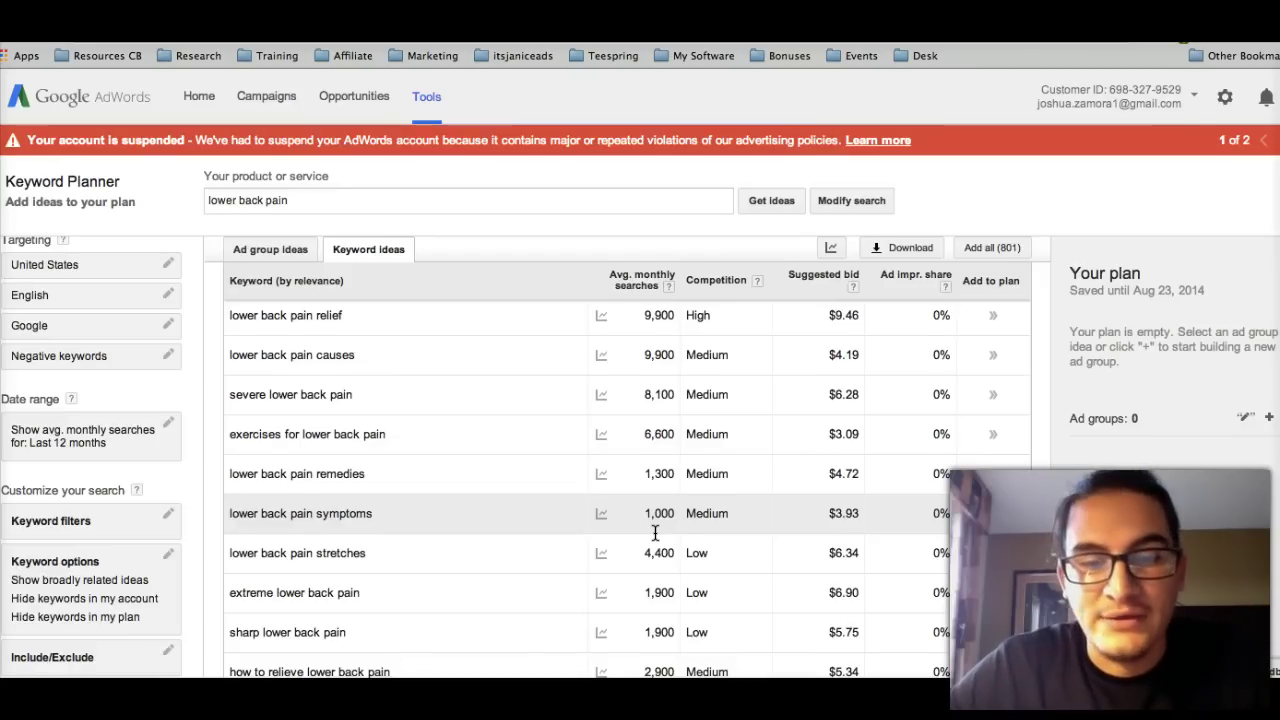
{"action": "scroll", "coordinate": [655, 535], "scroll_direction": "down", "scroll_amount": 2}
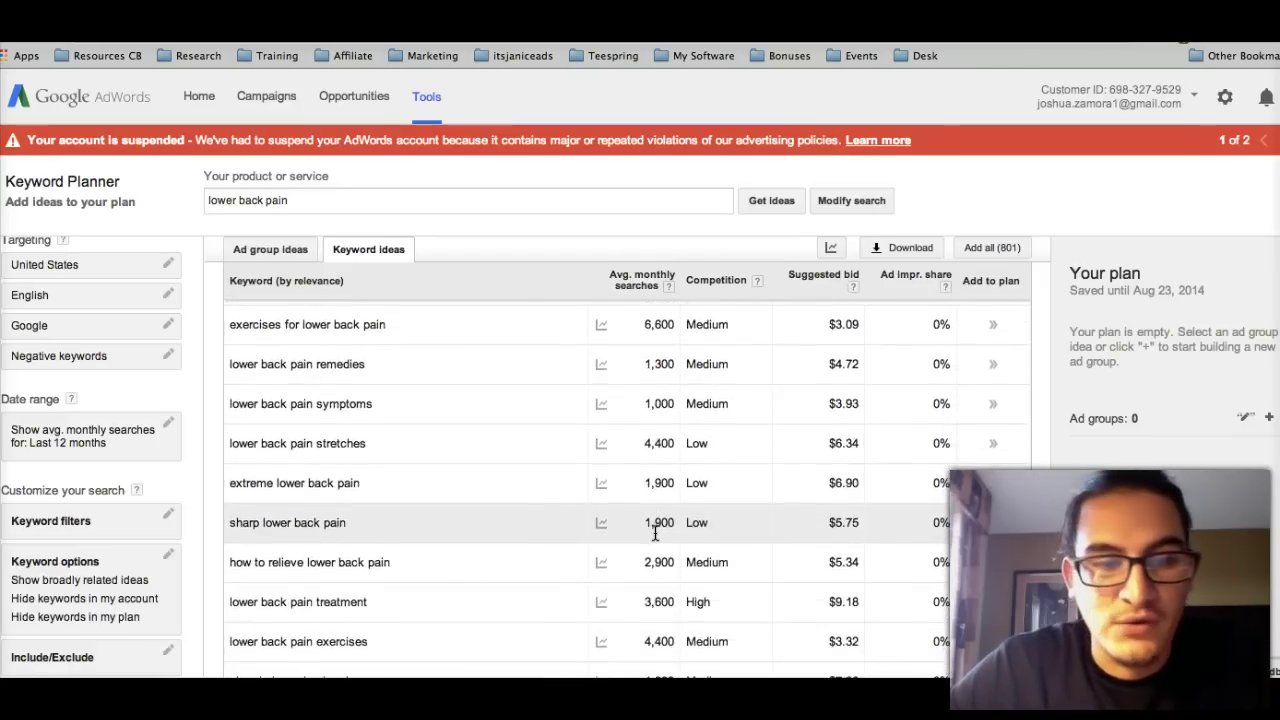
{"action": "scroll", "coordinate": [655, 535], "scroll_direction": "up", "scroll_amount": 1}
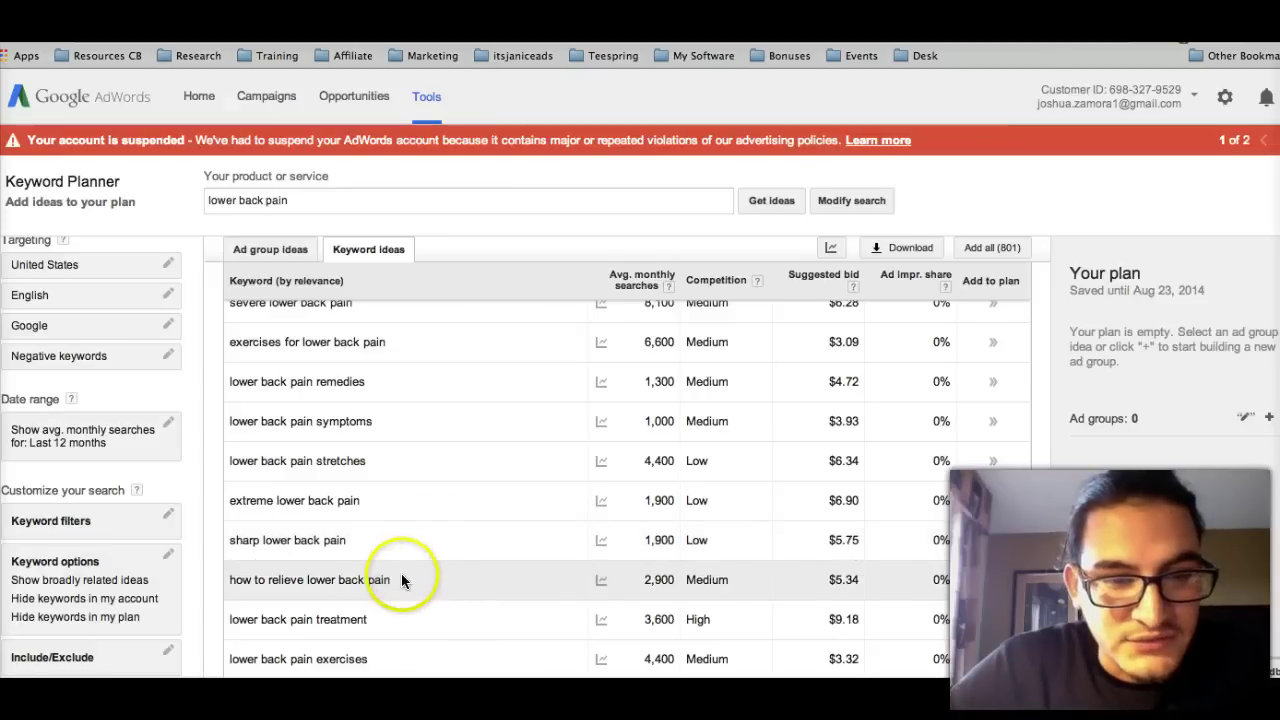
{"action": "left_click_drag", "start_coordinate": [396, 579], "coordinate": [231, 580]}
{"action": "key", "text": "ctrl+c"}
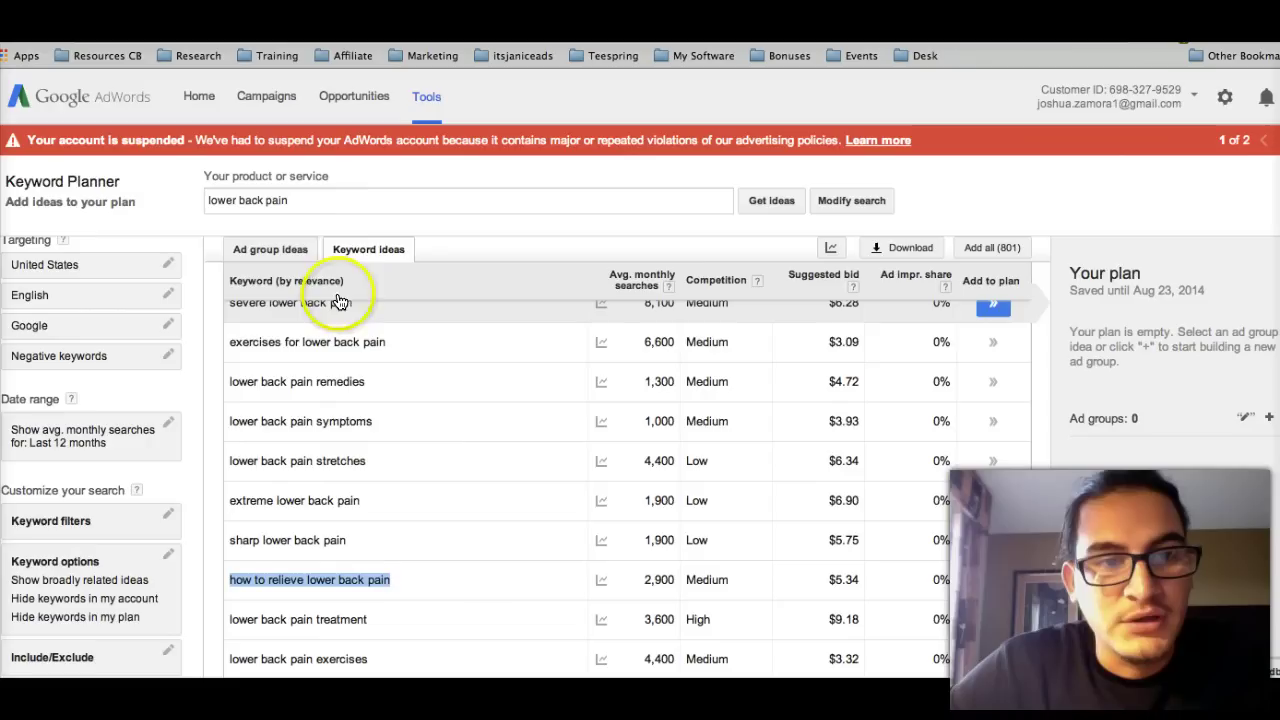
Paste 'how to relieve lower back pain' after the seed, separated by commas.
{"action": "left_click", "coordinate": [340, 204]}
{"action": "type", "text": ","}
{"action": "key", "text": "ctrl+v"}
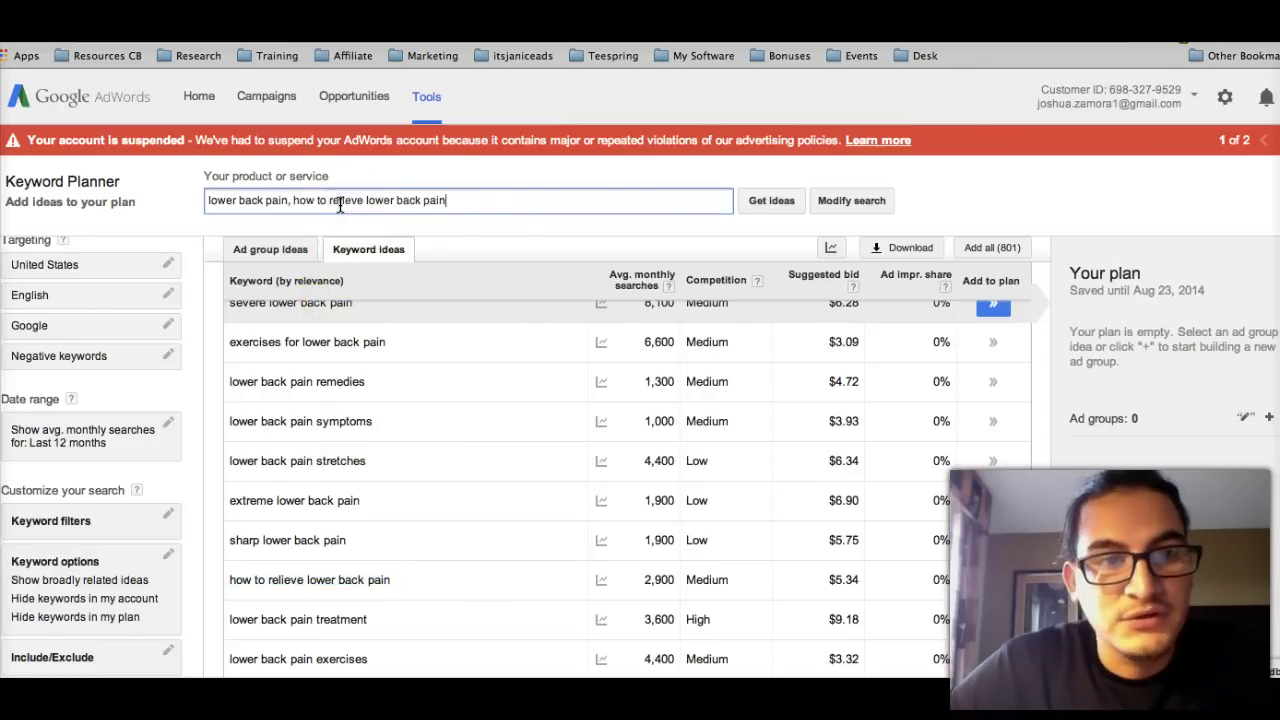
{"action": "type", "text": ","}
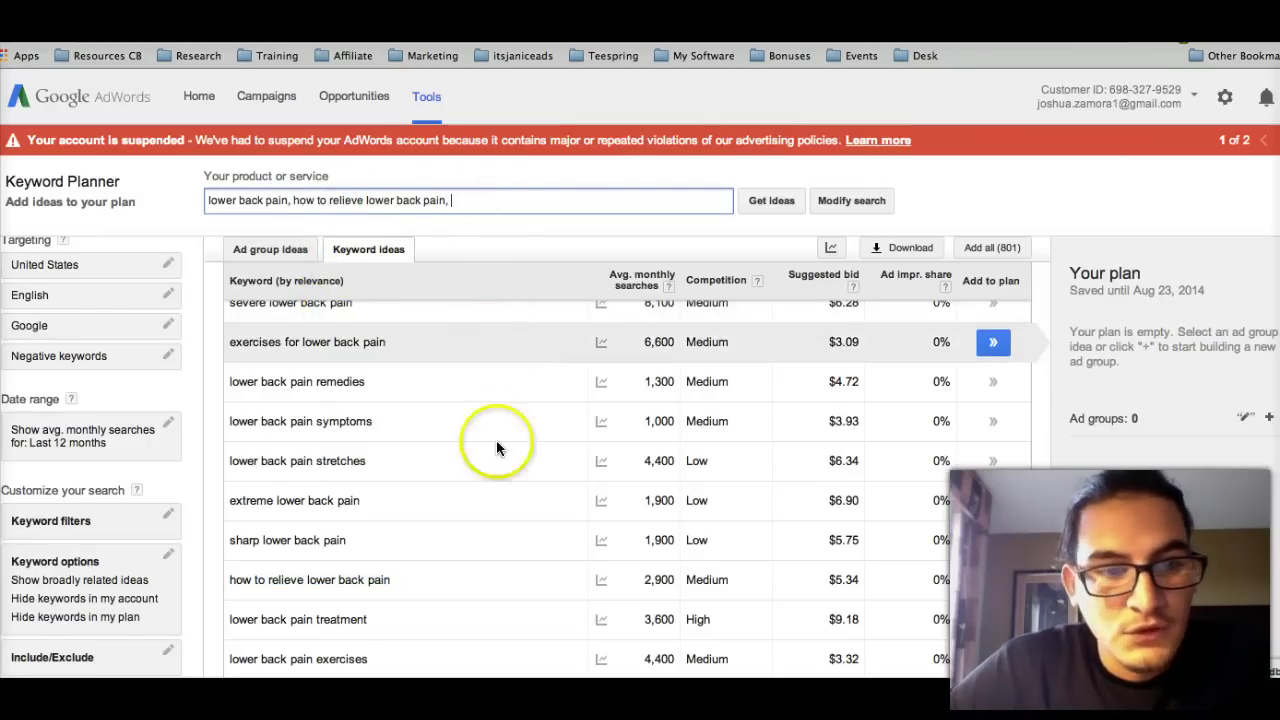
Grab 'exercise for lower back pain' from the ideas list and add it to the search terms.
{"action": "scroll", "coordinate": [496, 476], "scroll_direction": "down", "scroll_amount": 1}
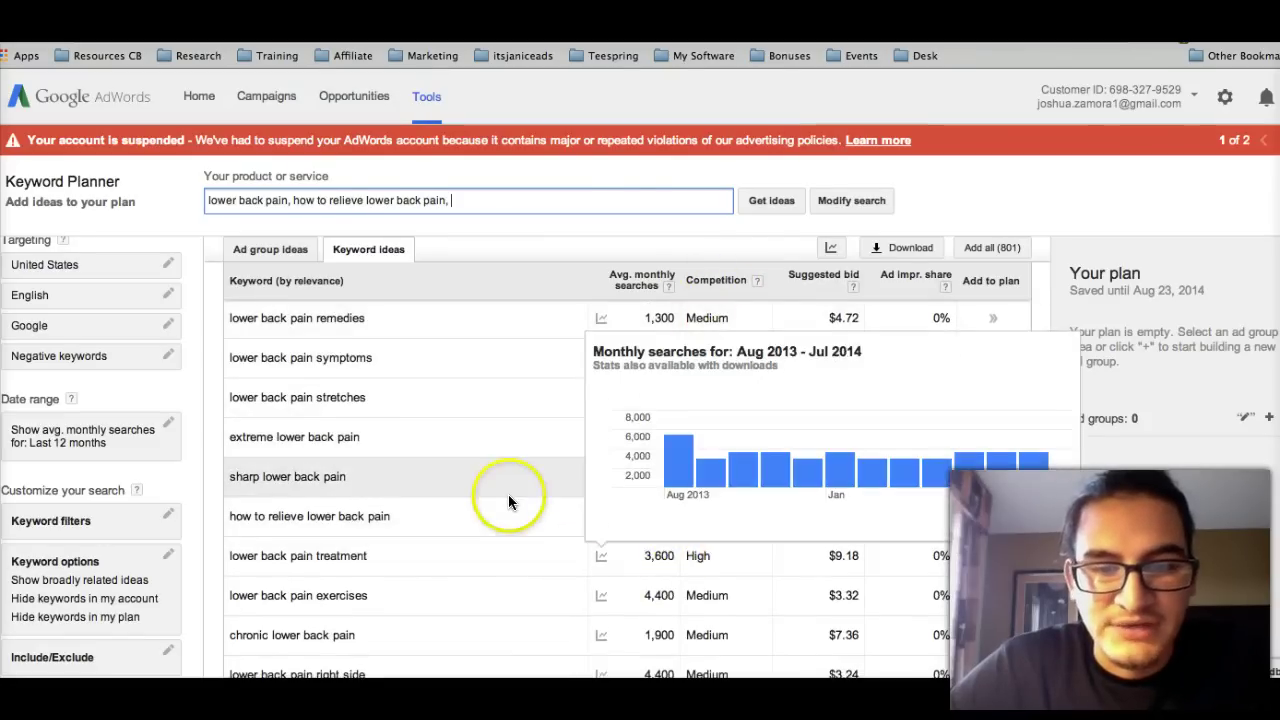
{"action": "scroll", "coordinate": [508, 494], "scroll_direction": "down", "scroll_amount": 1}
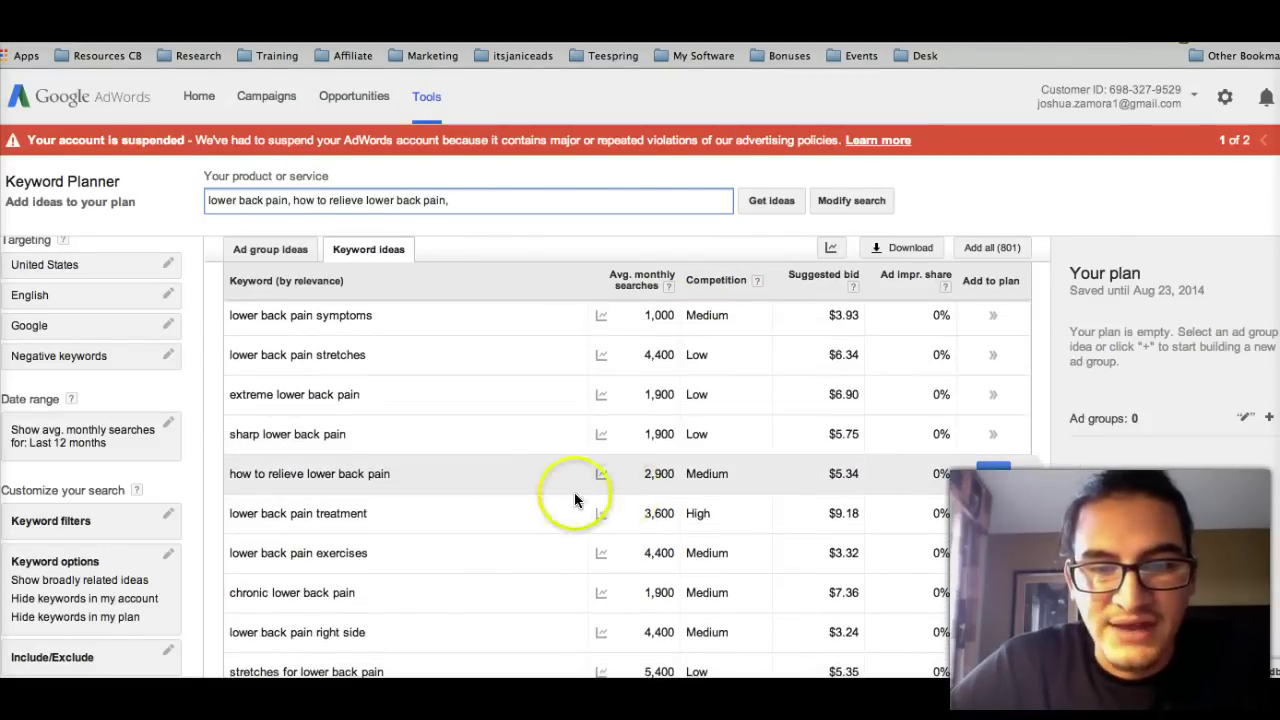
{"action": "scroll", "coordinate": [523, 508], "scroll_direction": "down", "scroll_amount": 1}
{"action": "scroll", "coordinate": [523, 510], "scroll_direction": "down", "scroll_amount": 1}
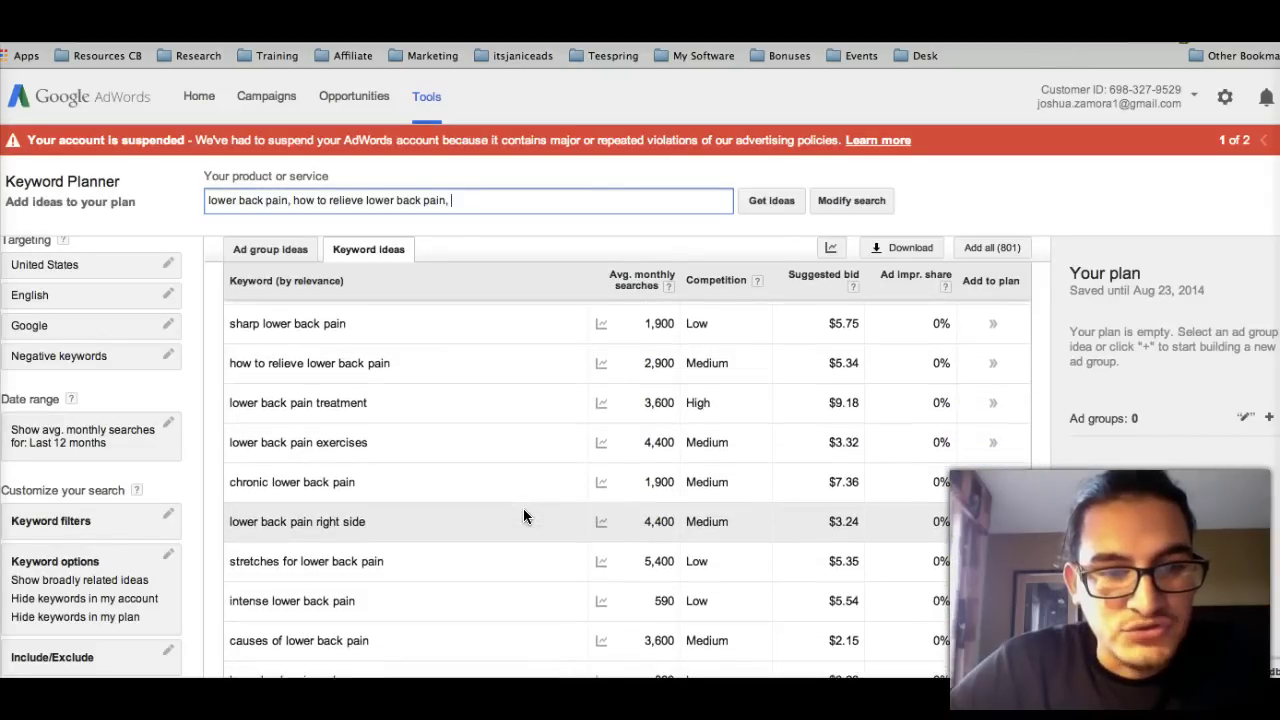
{"action": "scroll", "coordinate": [419, 562], "scroll_direction": "down", "scroll_amount": 2}
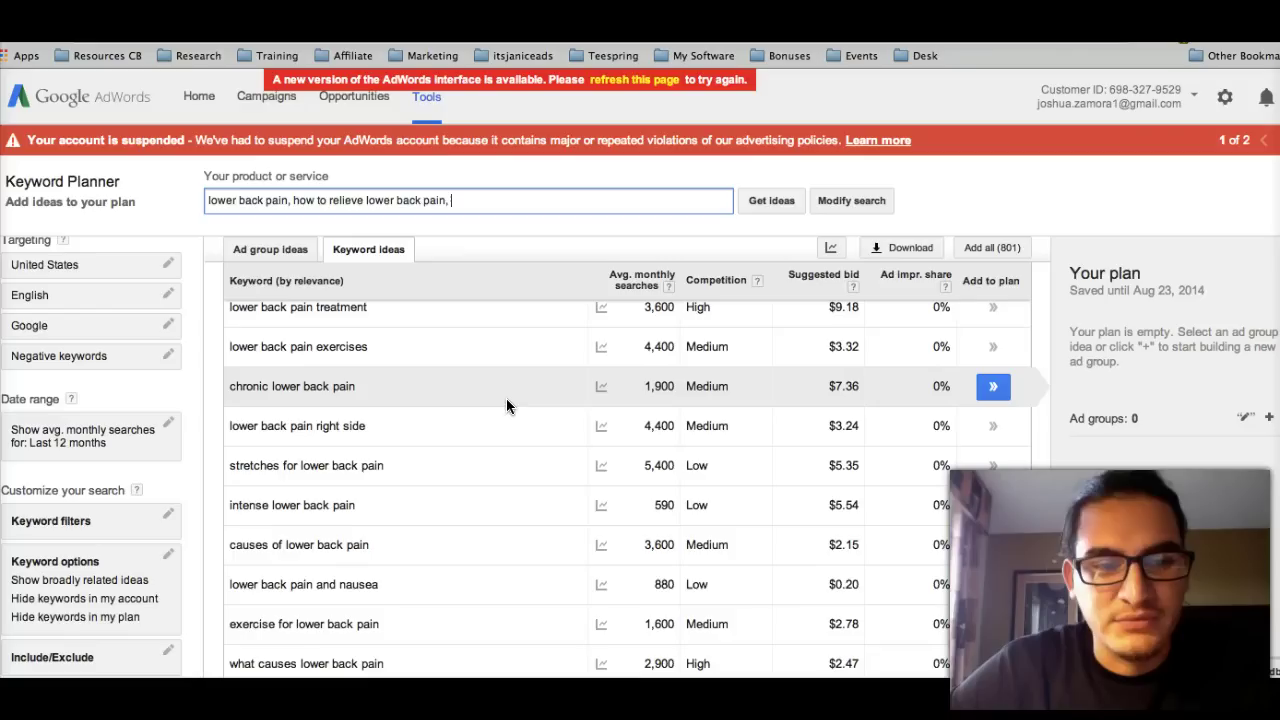
{"action": "scroll", "coordinate": [506, 399], "scroll_direction": "down", "scroll_amount": 2}
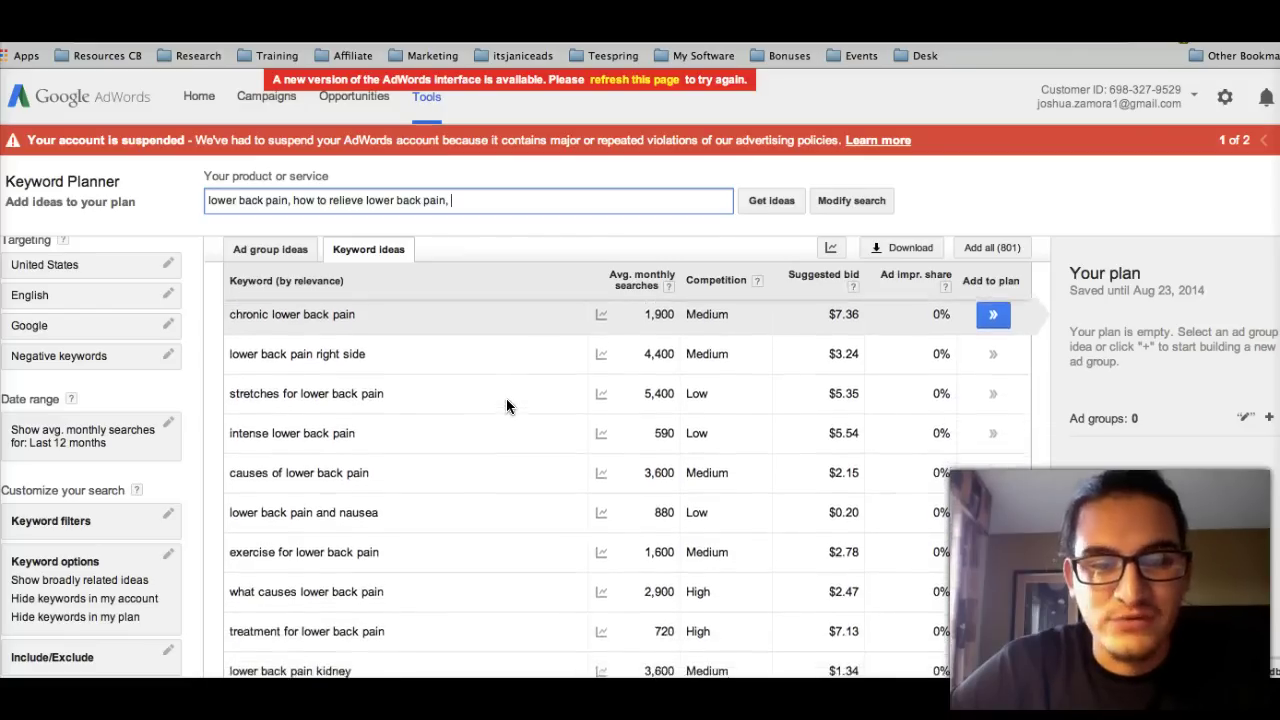
{"action": "scroll", "coordinate": [506, 398], "scroll_direction": "down", "scroll_amount": 2}
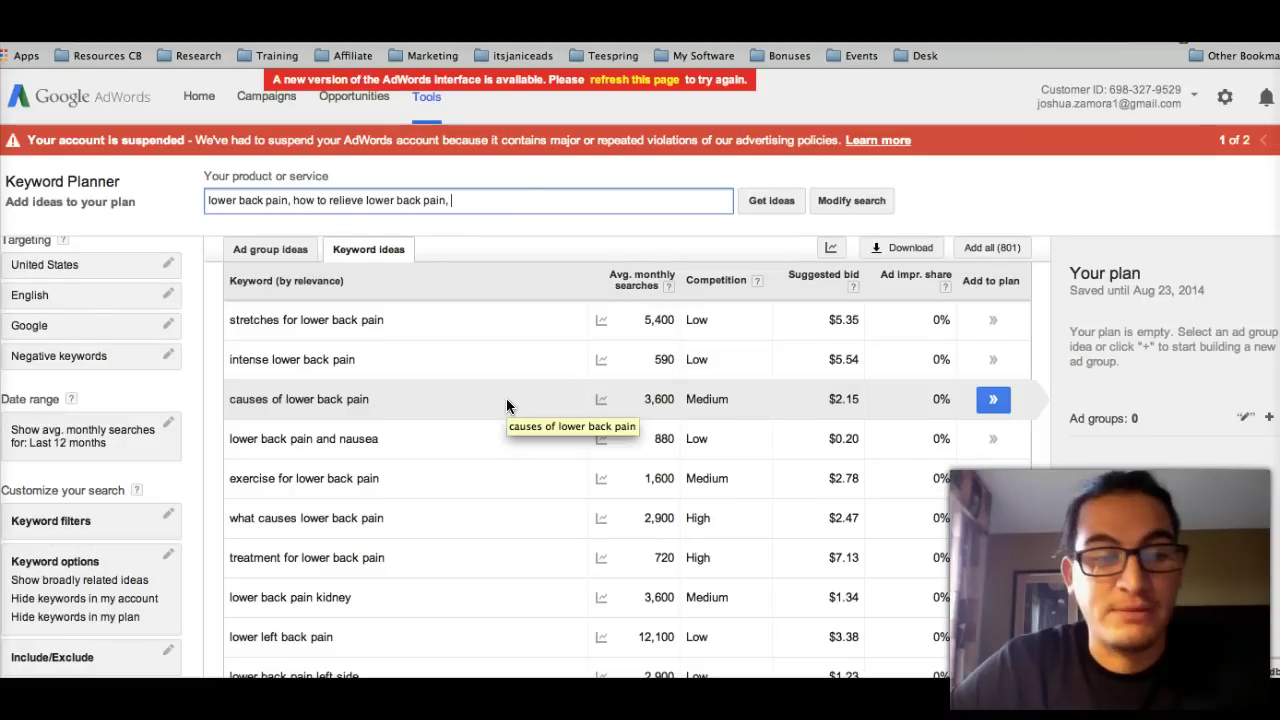
{"action": "scroll", "coordinate": [506, 405], "scroll_direction": "down", "scroll_amount": 3}
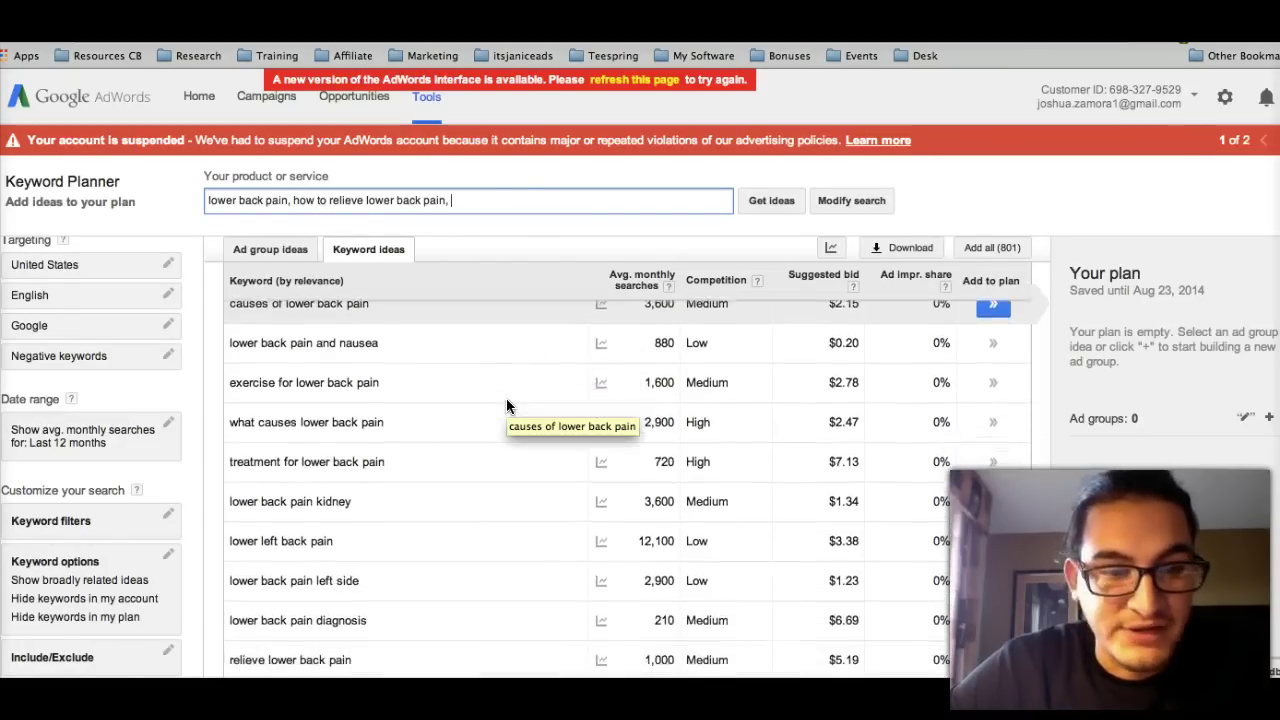
{"action": "scroll", "coordinate": [506, 405], "scroll_direction": "down", "scroll_amount": 4}
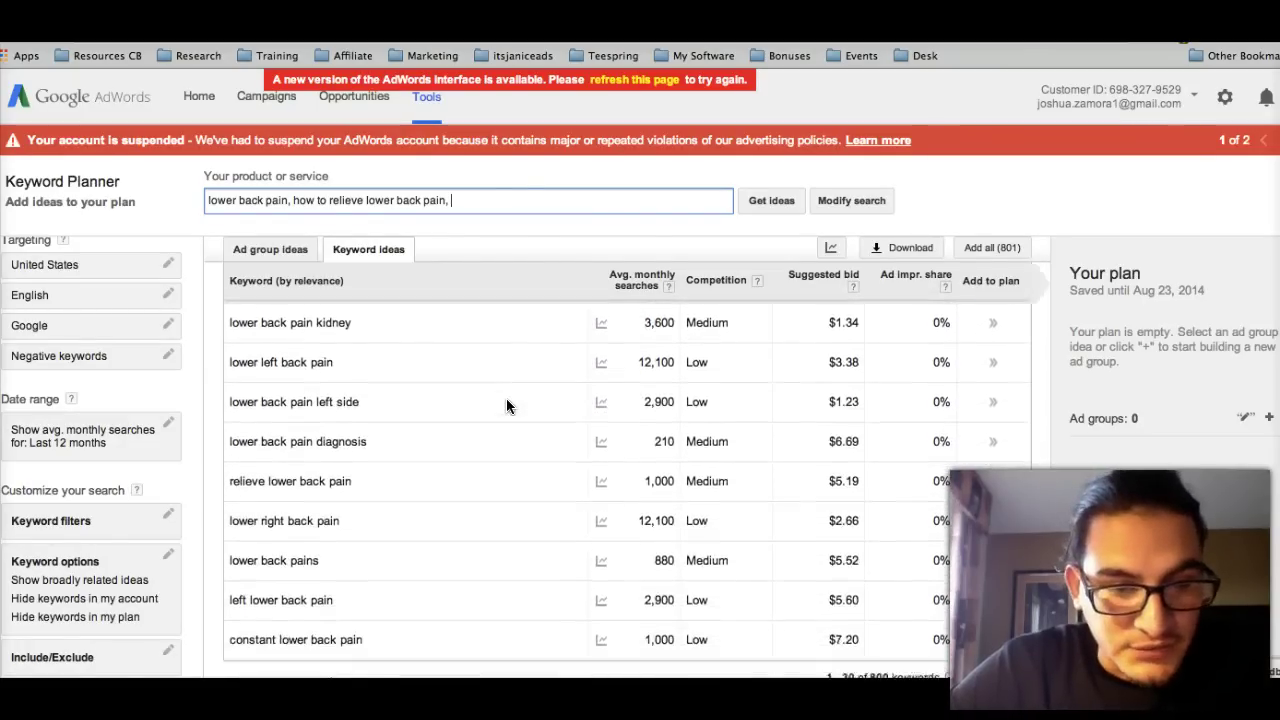
{"action": "scroll", "coordinate": [506, 405], "scroll_direction": "up", "scroll_amount": 5}
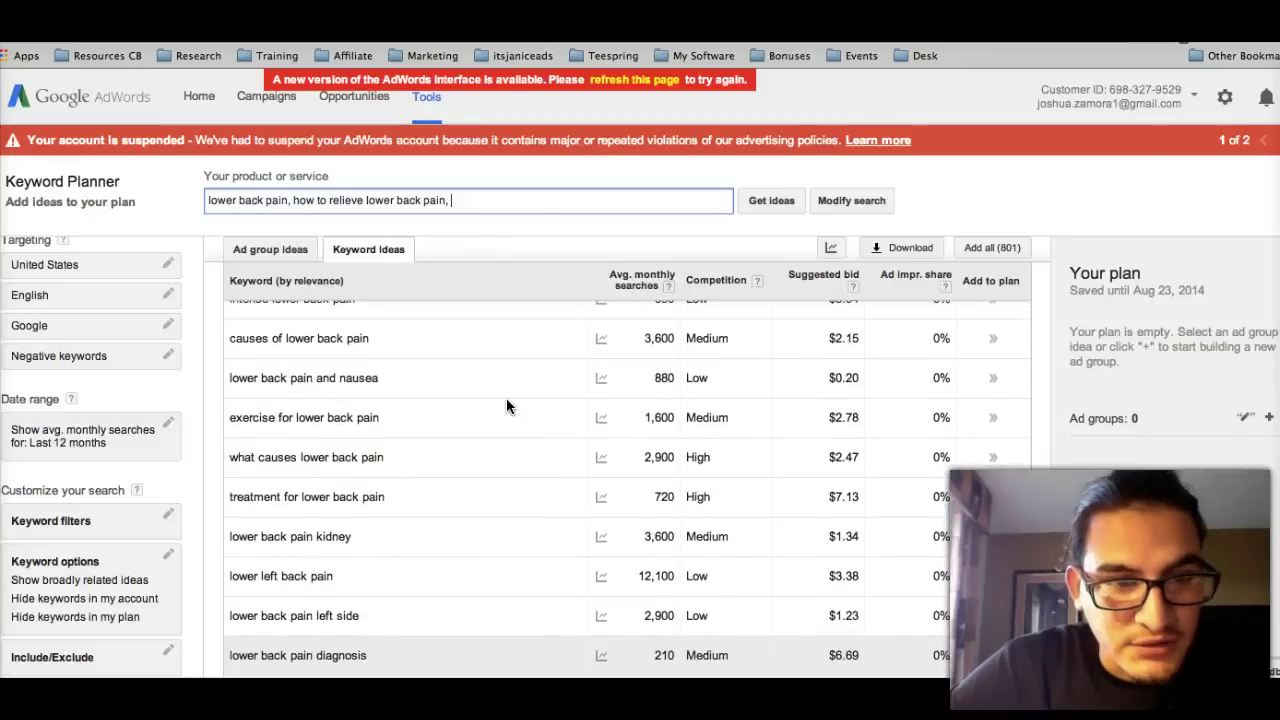
{"action": "left_click_drag", "start_coordinate": [386, 418], "coordinate": [288, 417]}
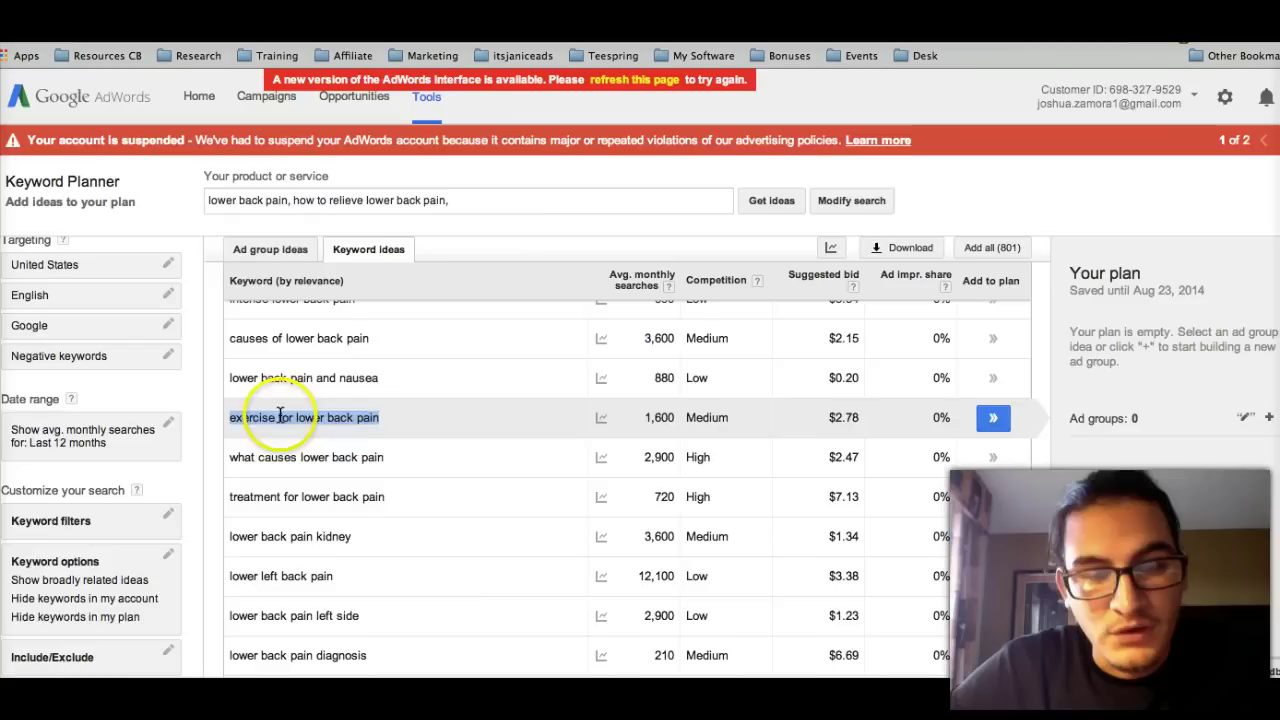
{"action": "left_click", "coordinate": [504, 200]}
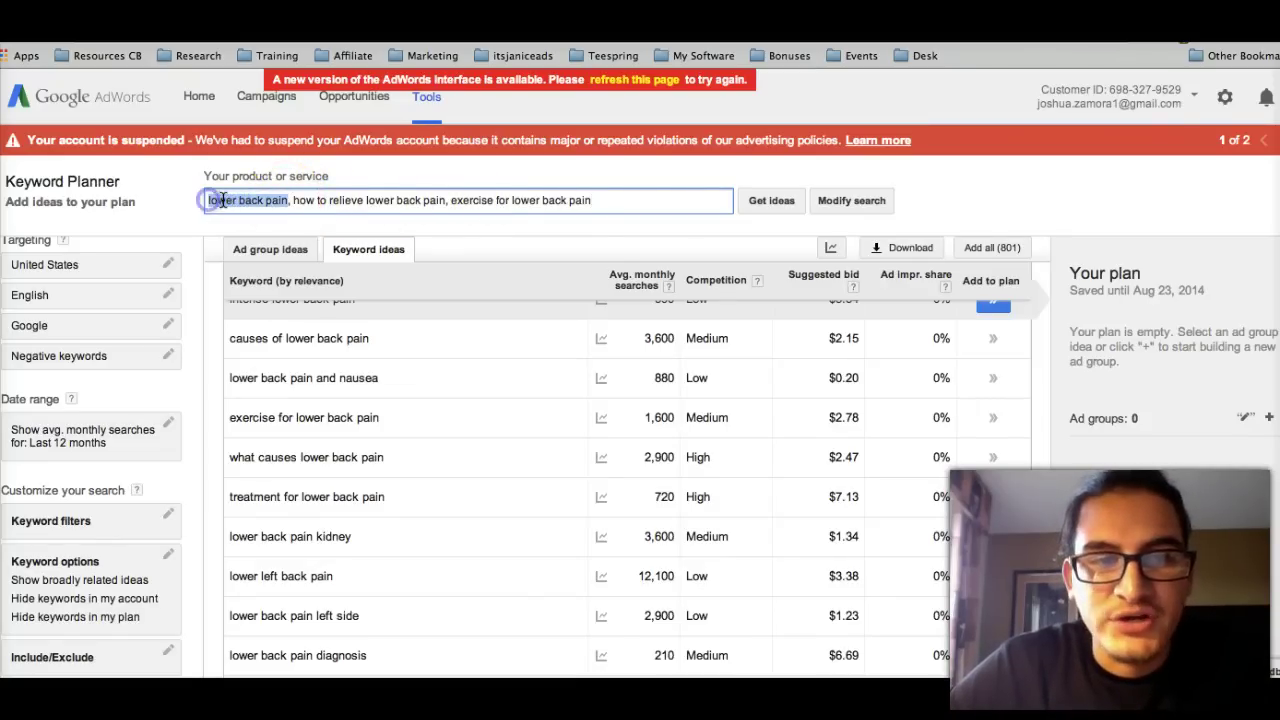
Delete the broad 'lower back pain' seed and its leftover leading comma.
{"action": "key", "text": "BackSpace"}
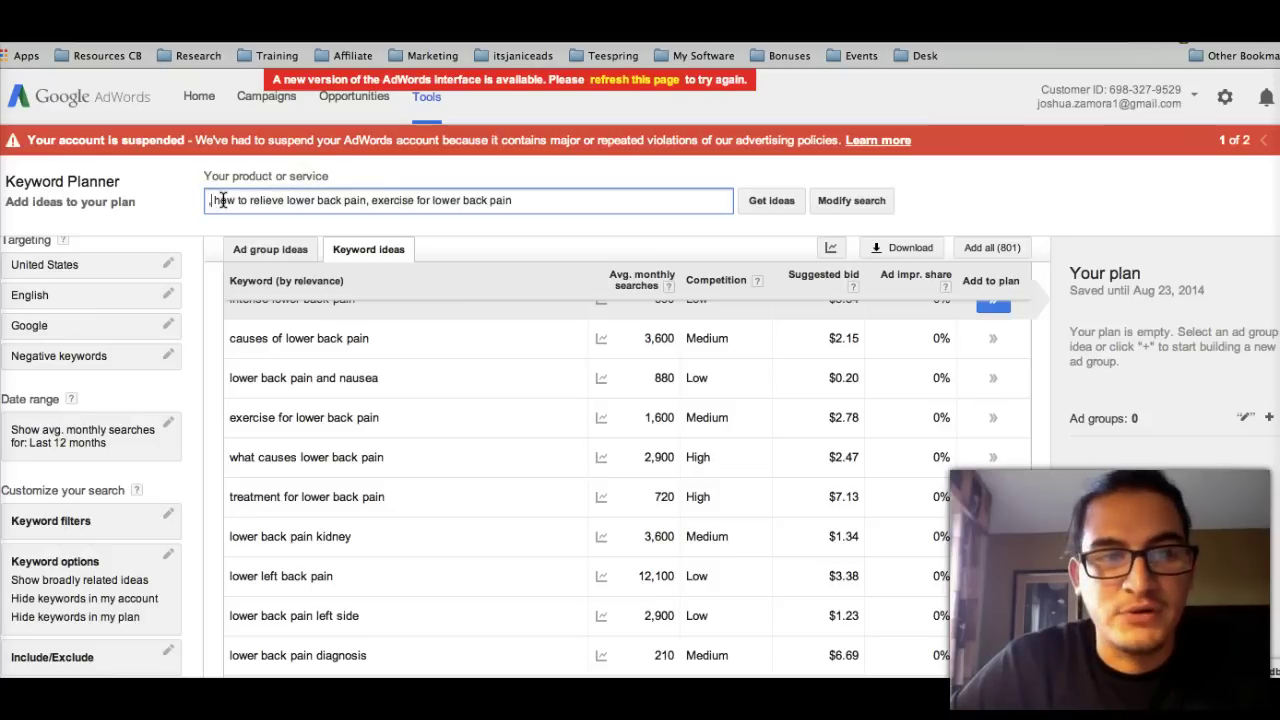
{"action": "key", "text": "Delete"}
{"action": "key", "text": "Delete"}
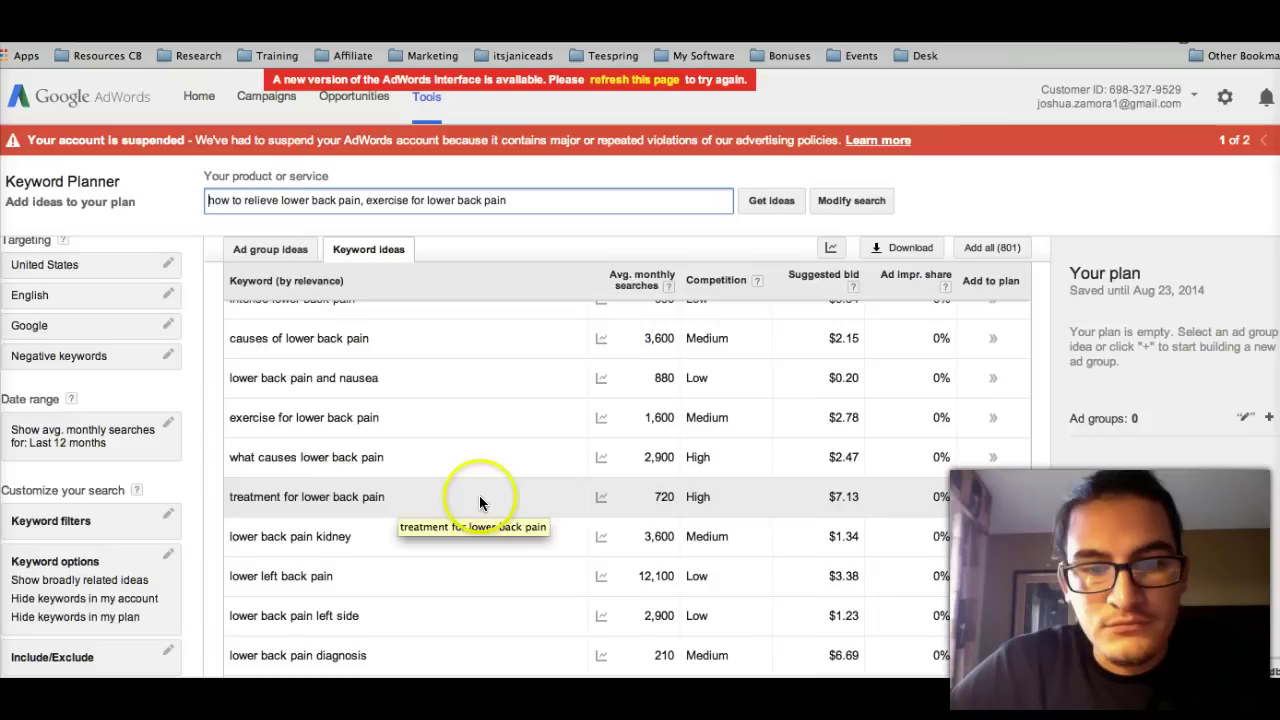
{"action": "scroll", "coordinate": [470, 495], "scroll_direction": "down", "scroll_amount": 1}
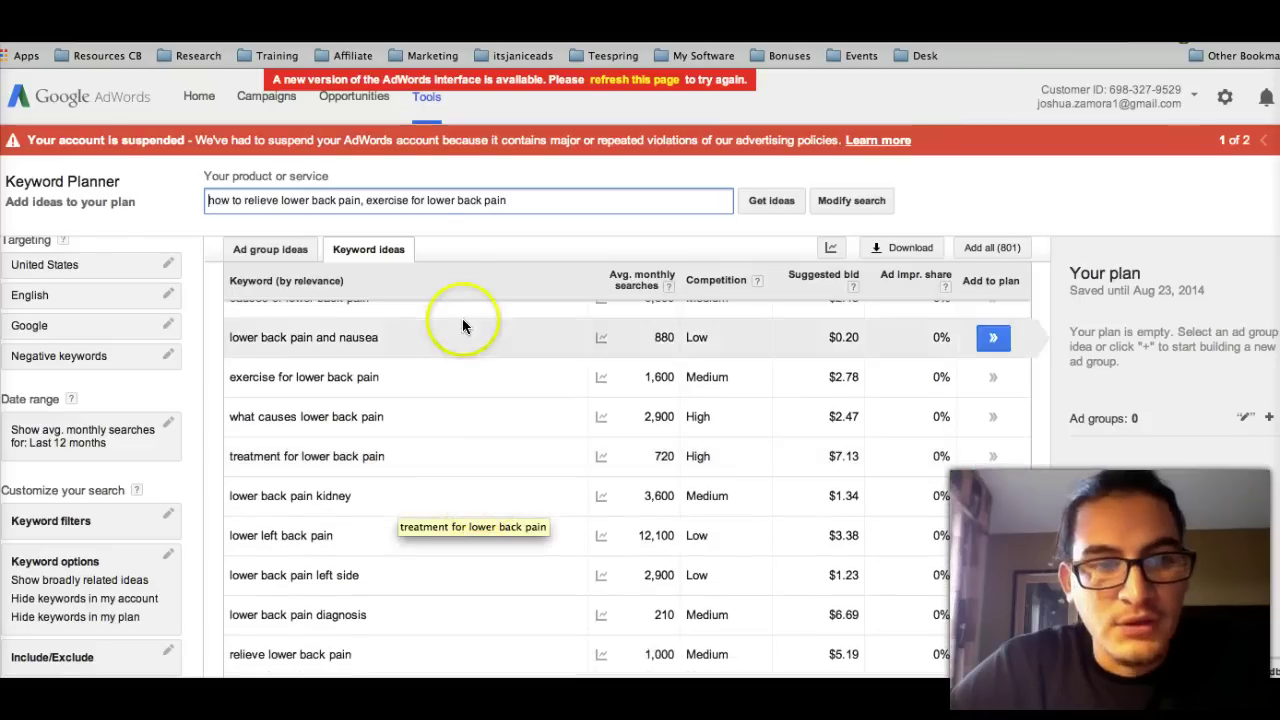
{"action": "triple_click", "coordinate": [440, 200]}
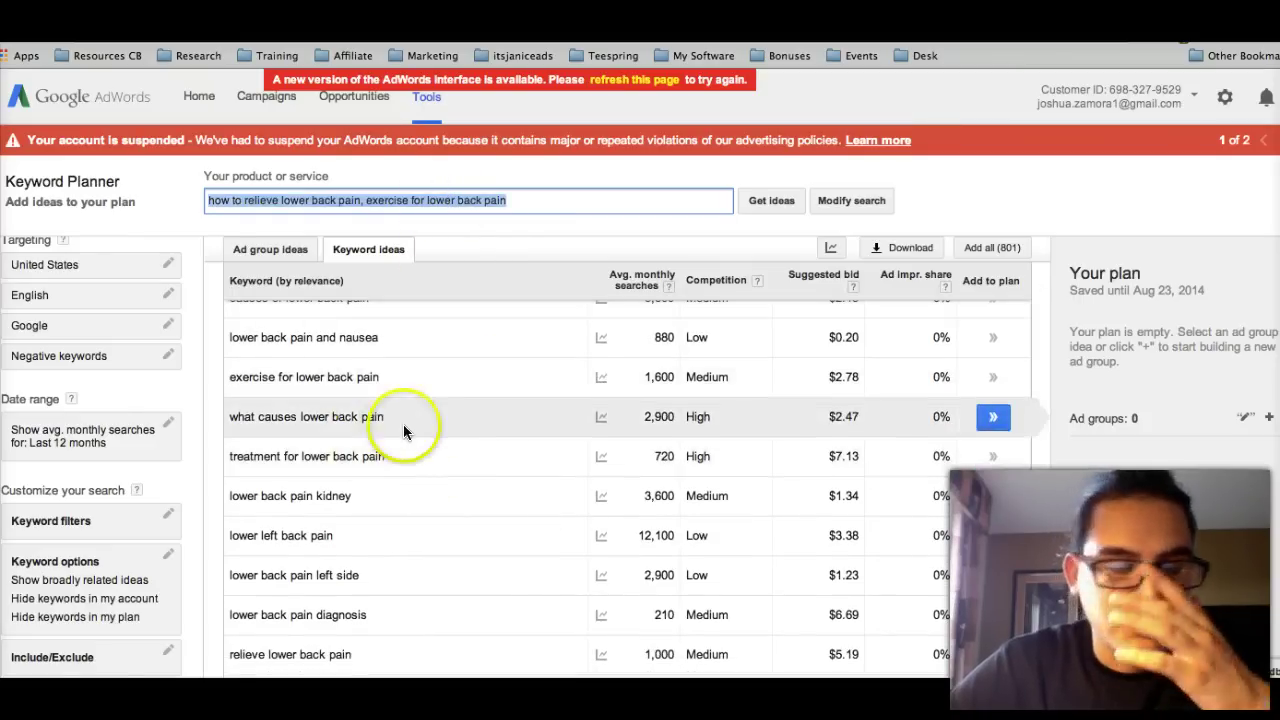
Copy 'how to get rid of lower back pain' from the next ideas page into the seeds.
{"action": "scroll", "coordinate": [507, 458], "scroll_direction": "down", "scroll_amount": 3}
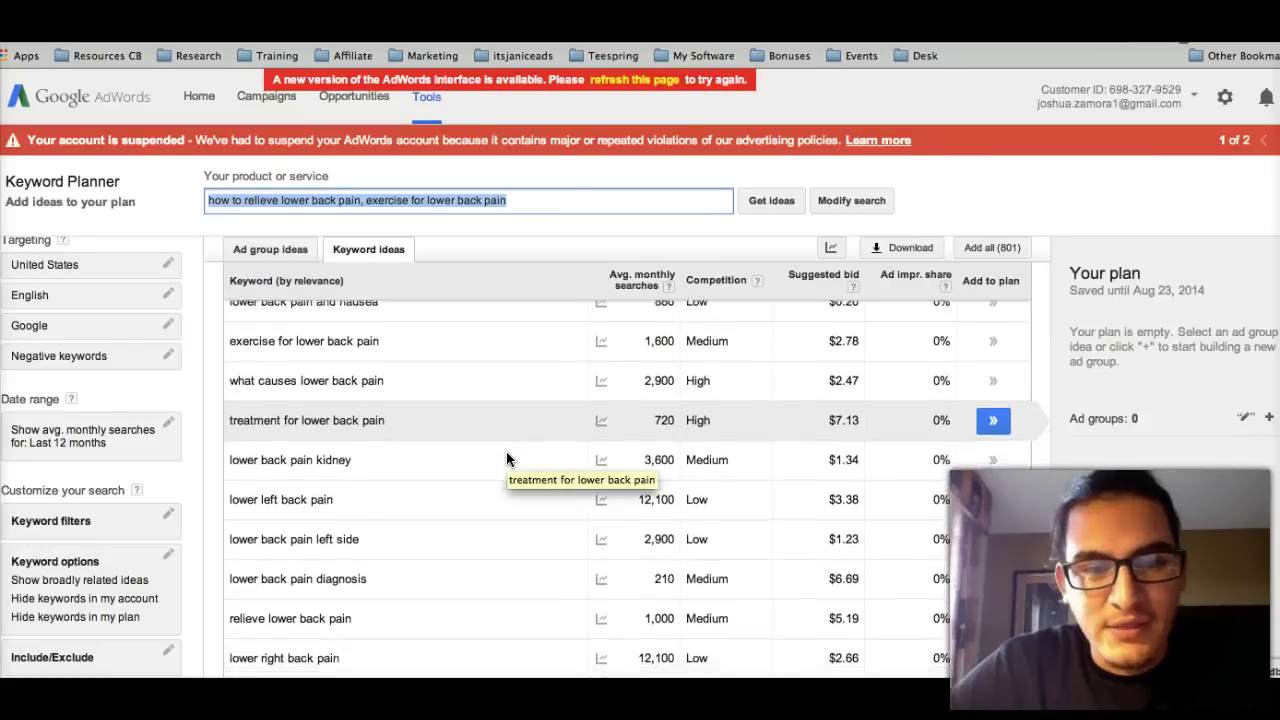
{"action": "scroll", "coordinate": [506, 458], "scroll_direction": "down", "scroll_amount": 1}
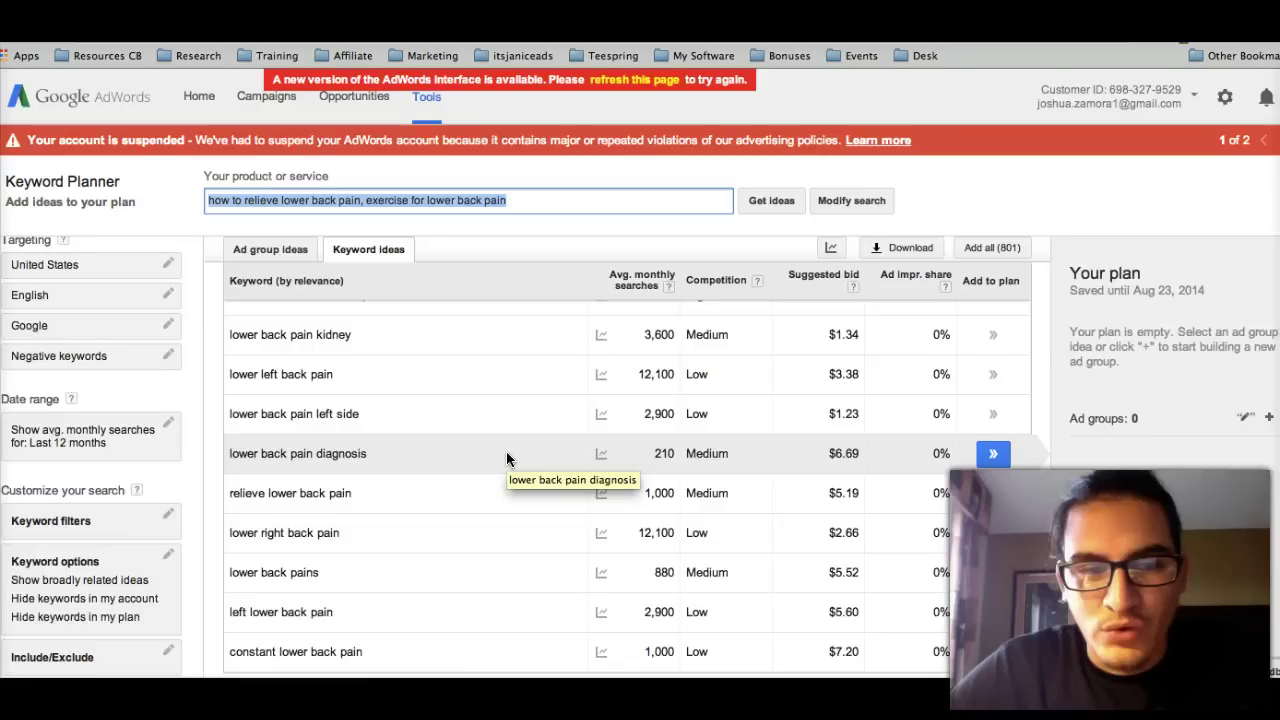
{"action": "scroll", "coordinate": [506, 455], "scroll_direction": "down", "scroll_amount": 1}
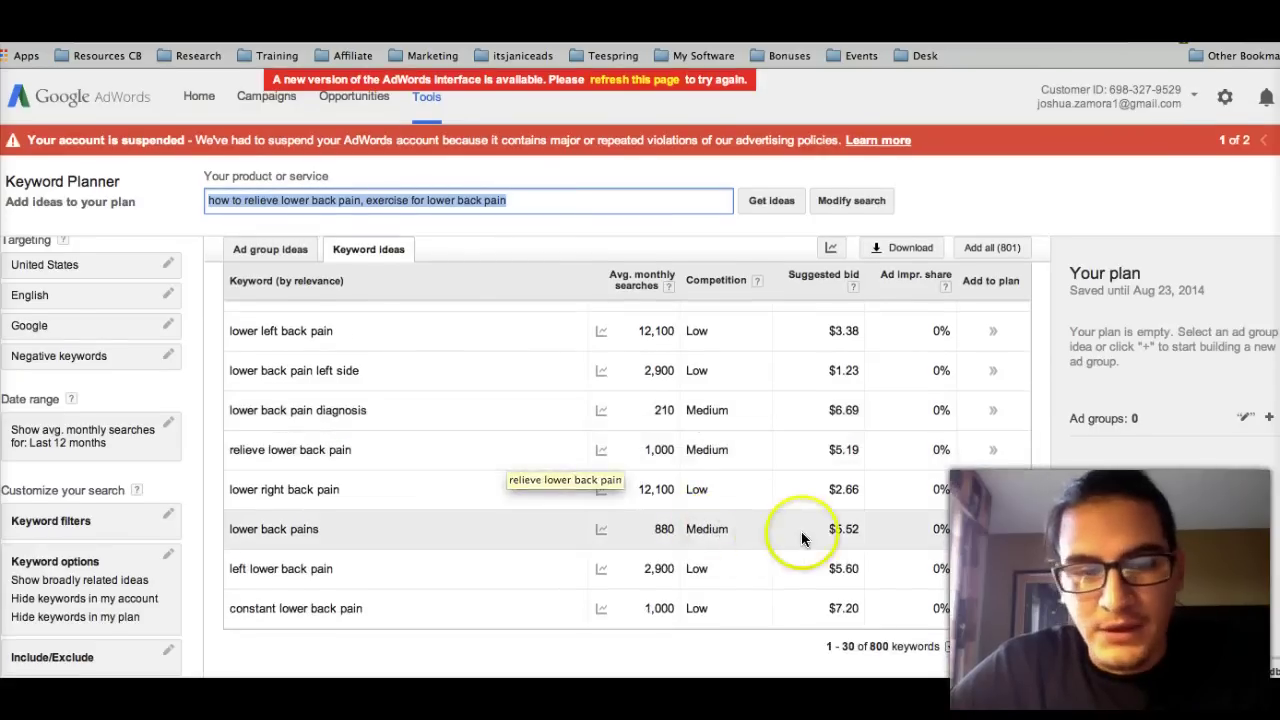
{"action": "left_click", "coordinate": [1016, 643]}
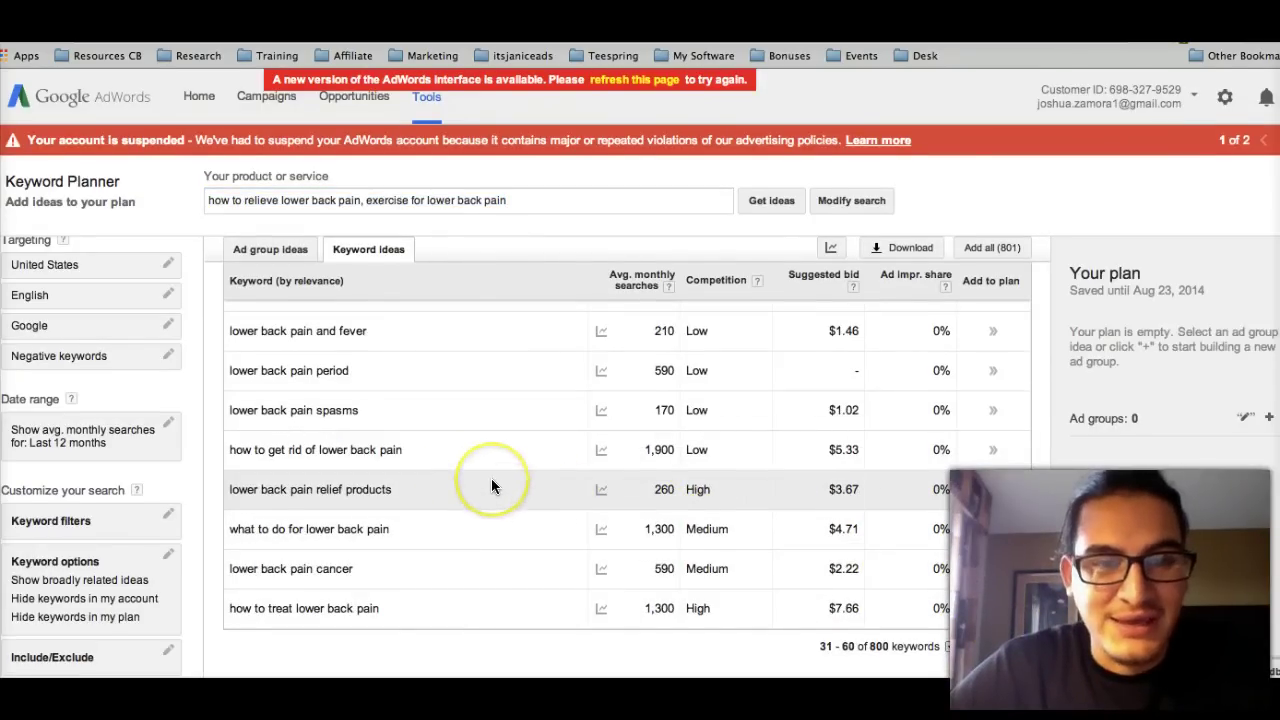
{"action": "left_click", "coordinate": [347, 445]}
{"action": "left_click_drag", "start_coordinate": [347, 445], "coordinate": [268, 445]}
{"action": "key", "text": "ctrl+c"}
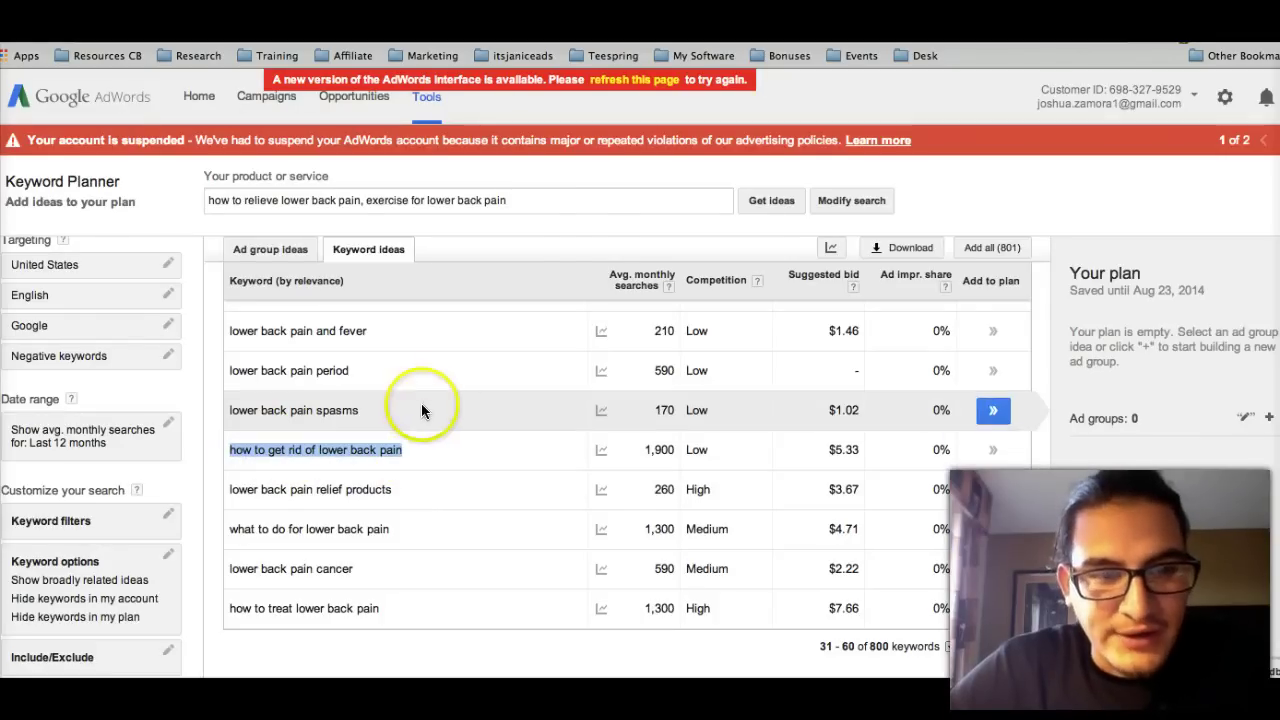
{"action": "left_click", "coordinate": [580, 200]}
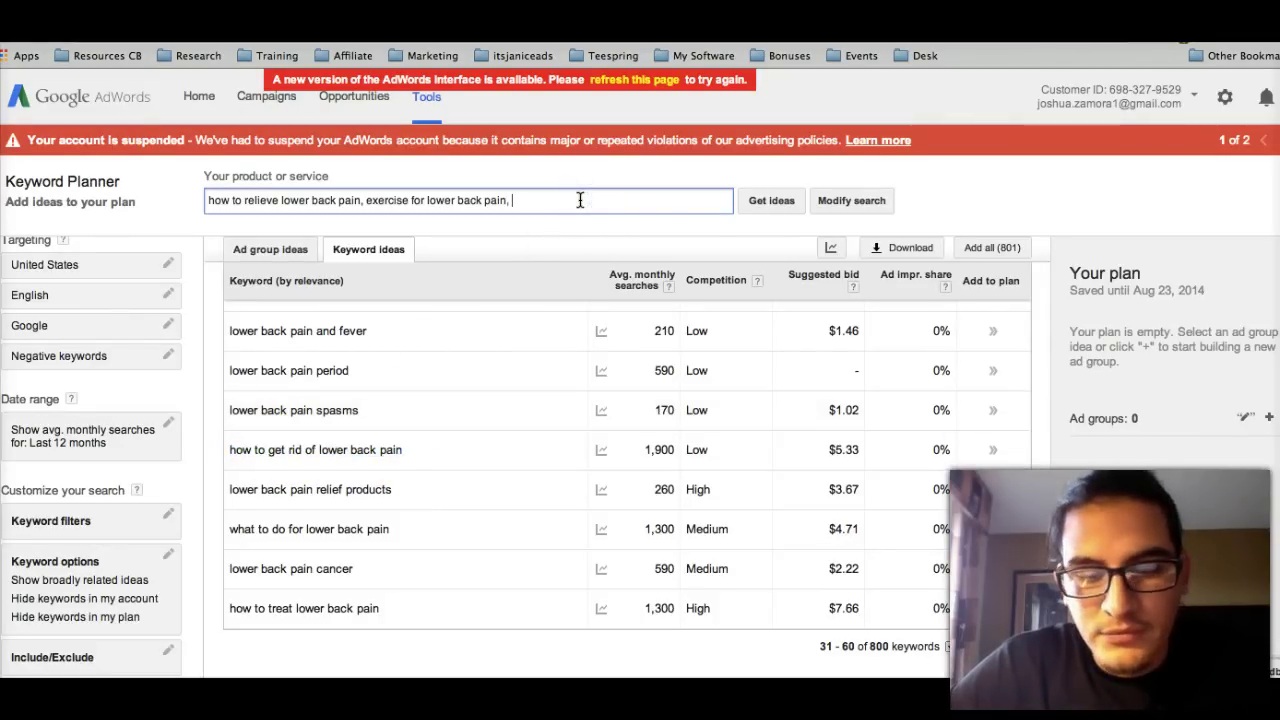
{"action": "key", "text": "ctrl+v"}
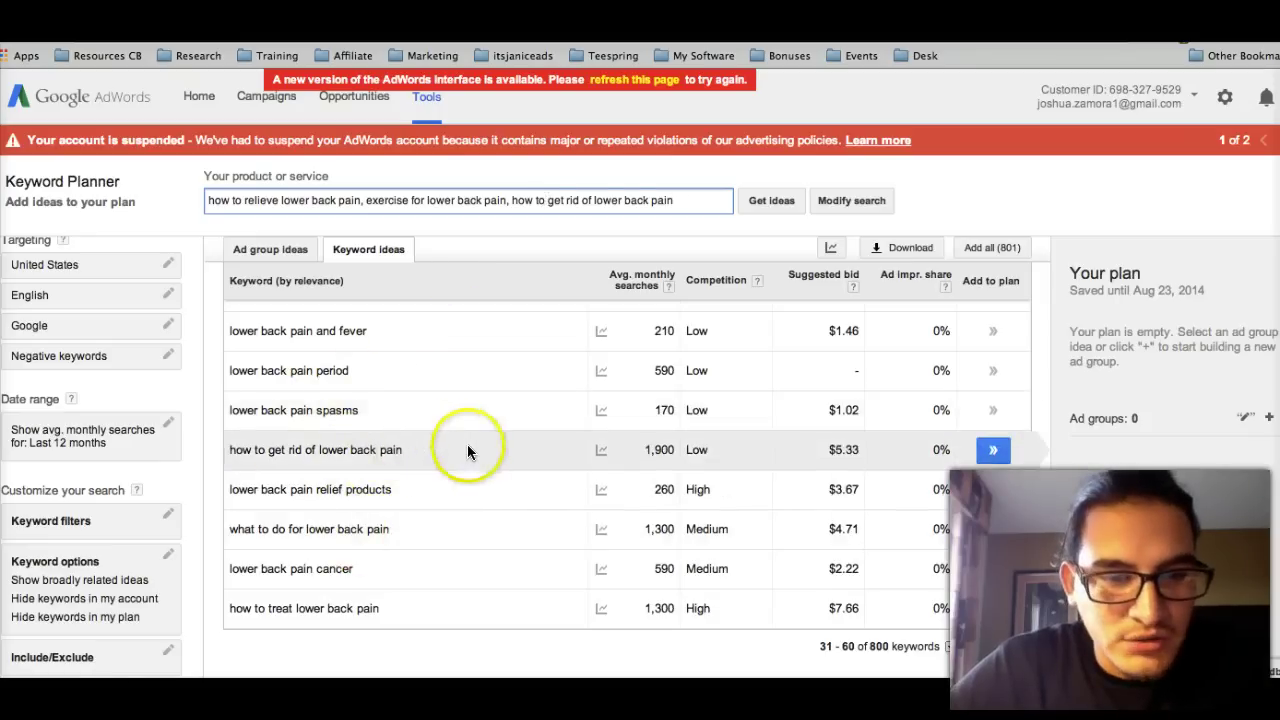
Copy 'what to do for lower back pain' and try adding it to the seeds, then undo.
{"action": "scroll", "coordinate": [485, 457], "scroll_direction": "up", "scroll_amount": 1}
{"action": "scroll", "coordinate": [485, 457], "scroll_direction": "down", "scroll_amount": 1}
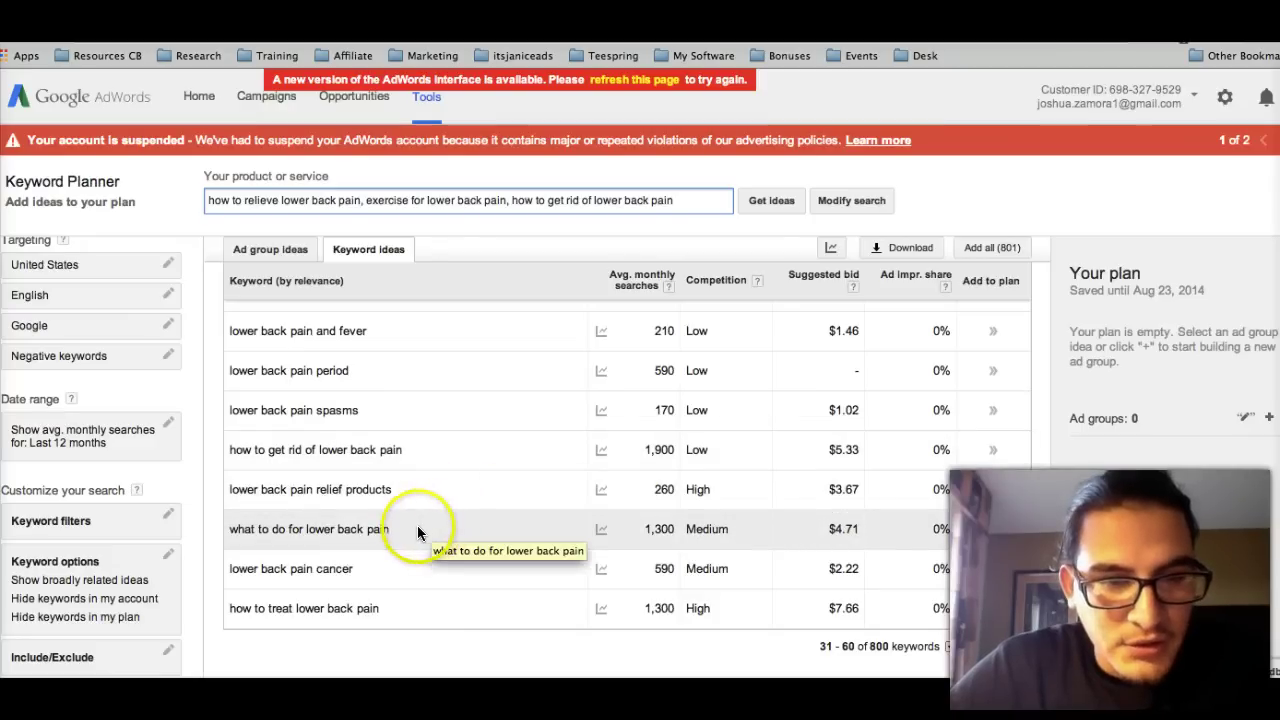
{"action": "left_click_drag", "start_coordinate": [388, 529], "coordinate": [242, 533]}
{"action": "key", "text": "ctrl+c"}
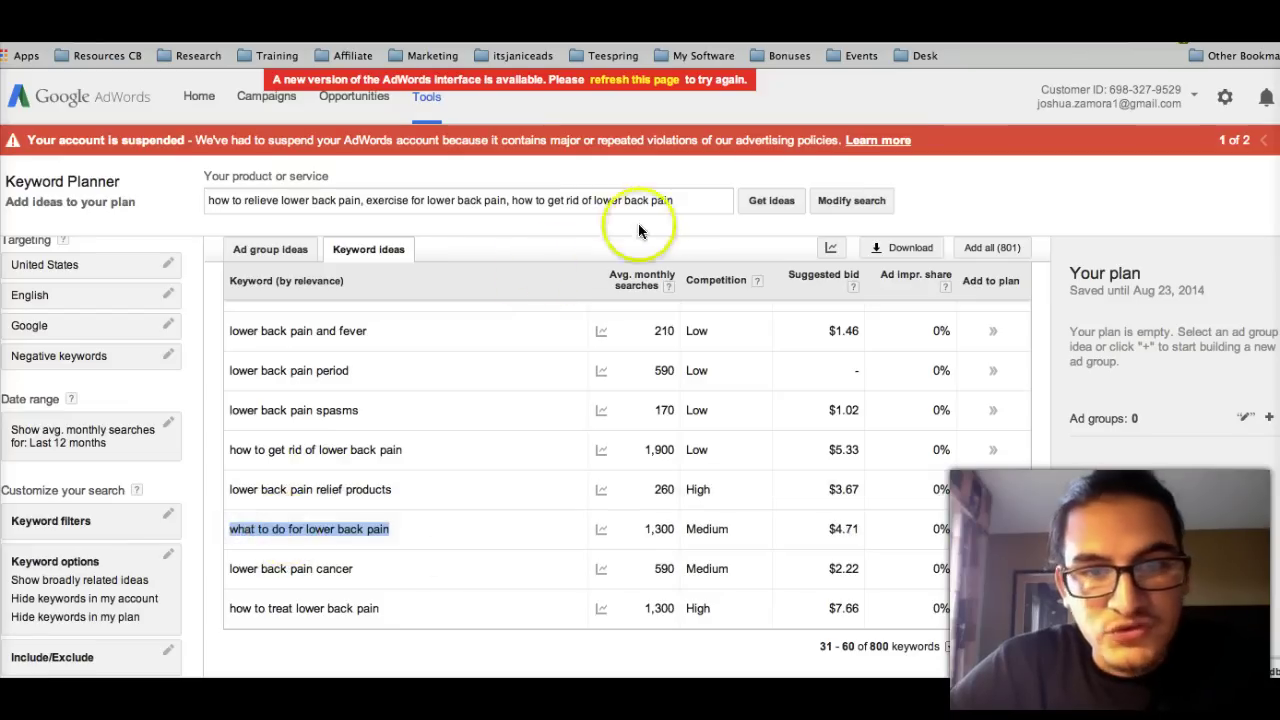
{"action": "left_click", "coordinate": [678, 208]}
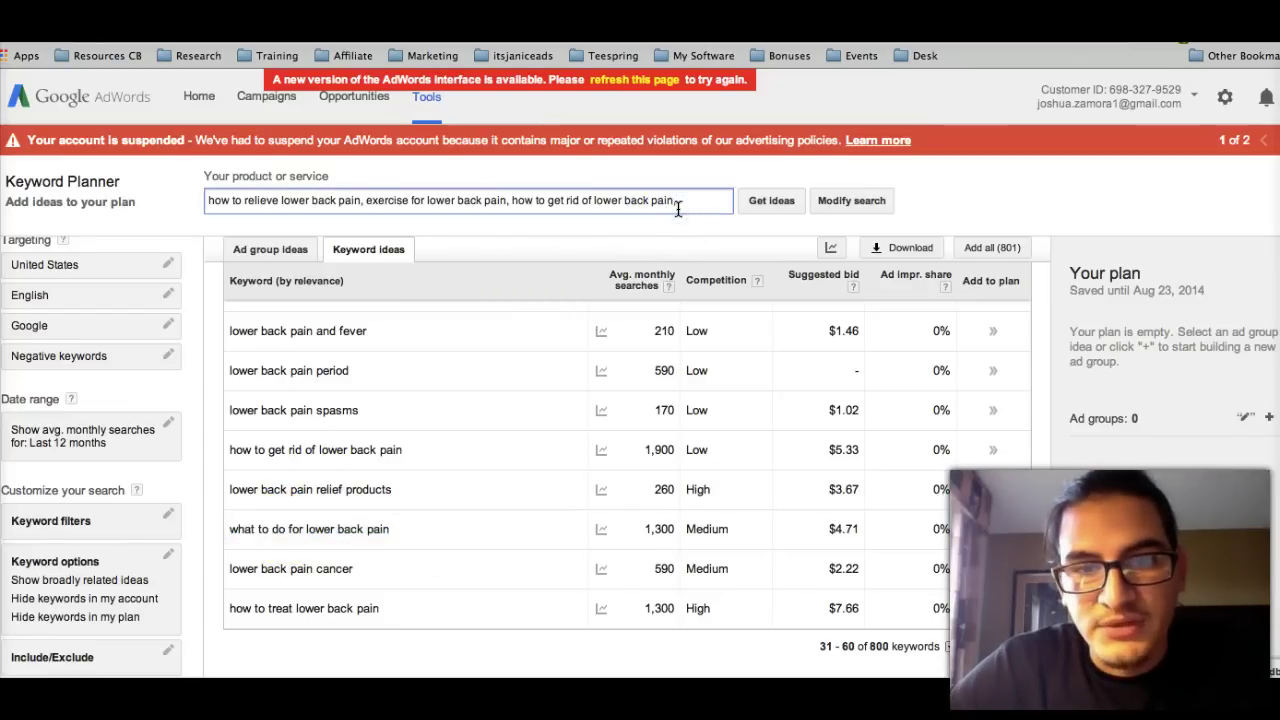
{"action": "type", "text": ","}
{"action": "key", "text": "ctrl+v"}
{"action": "left_click", "coordinate": [668, 206]}
{"action": "key", "text": "ctrl+z"}
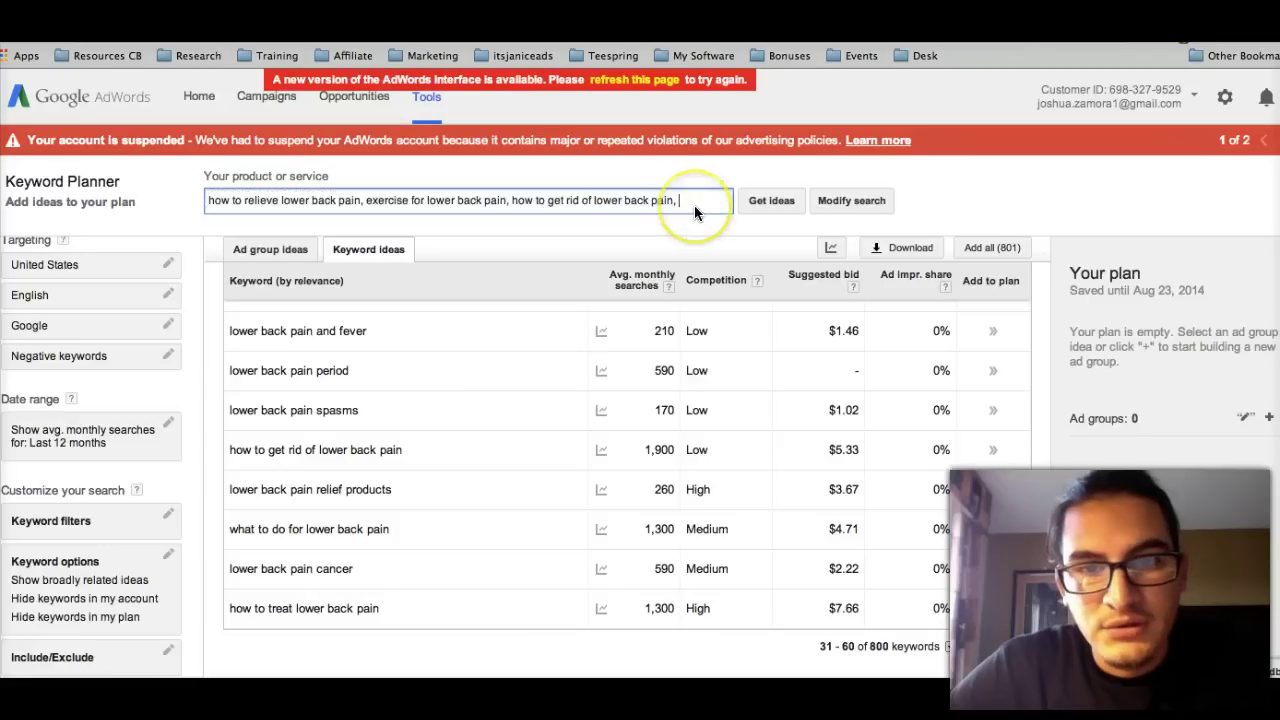
Try pasting the keyword at the start and end of the seed list, undoing each time.
{"action": "left_click", "coordinate": [205, 199]}
{"action": "key", "text": "ctrl+v"}
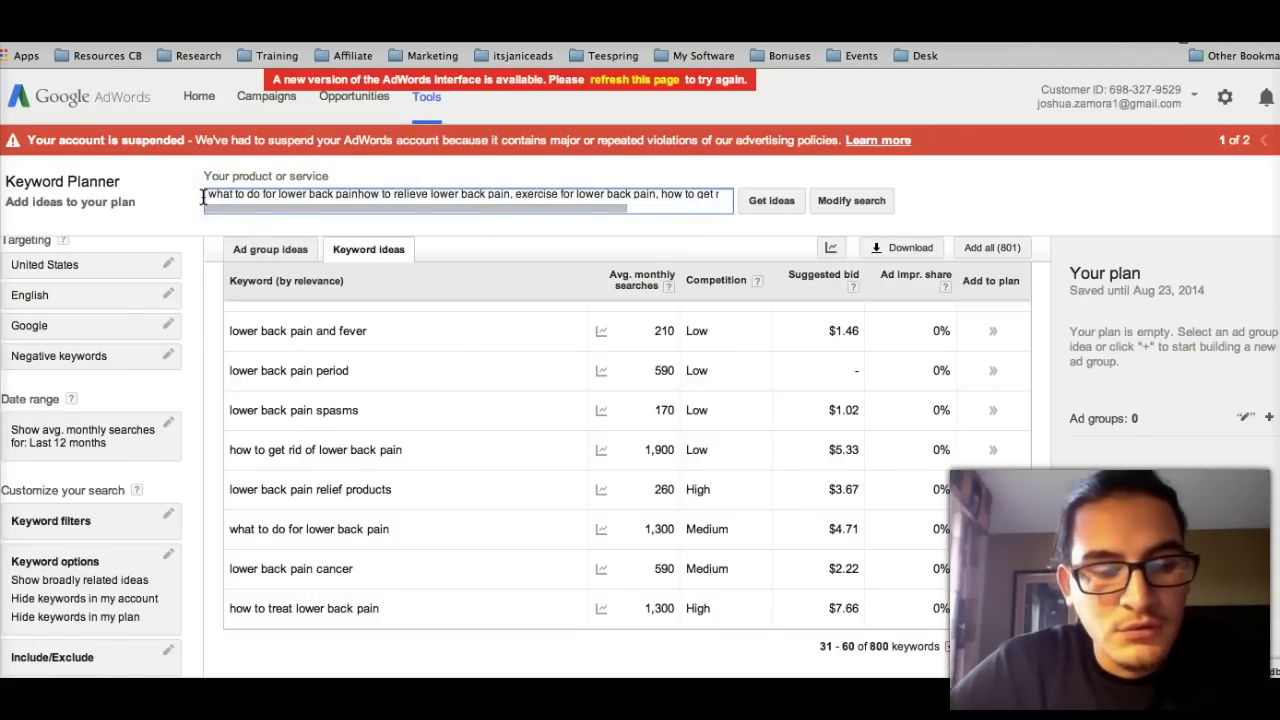
{"action": "key", "text": "ctrl+z"}
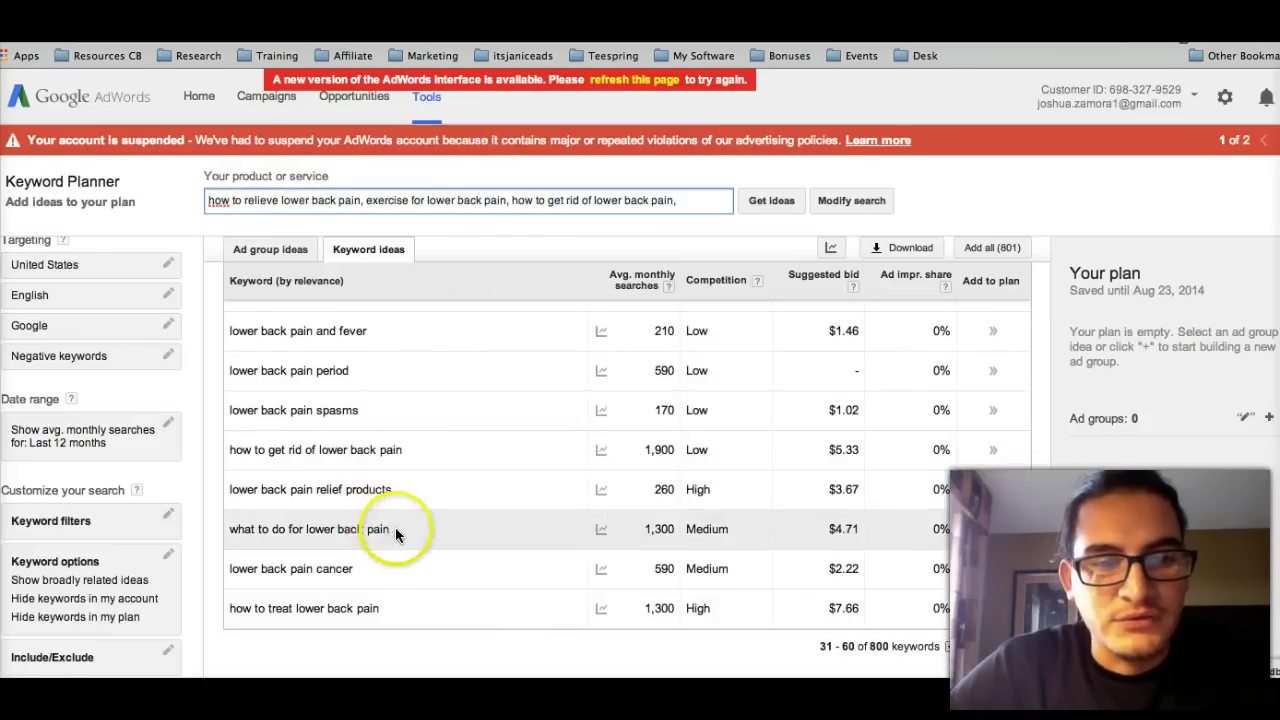
{"action": "left_click", "coordinate": [687, 201]}
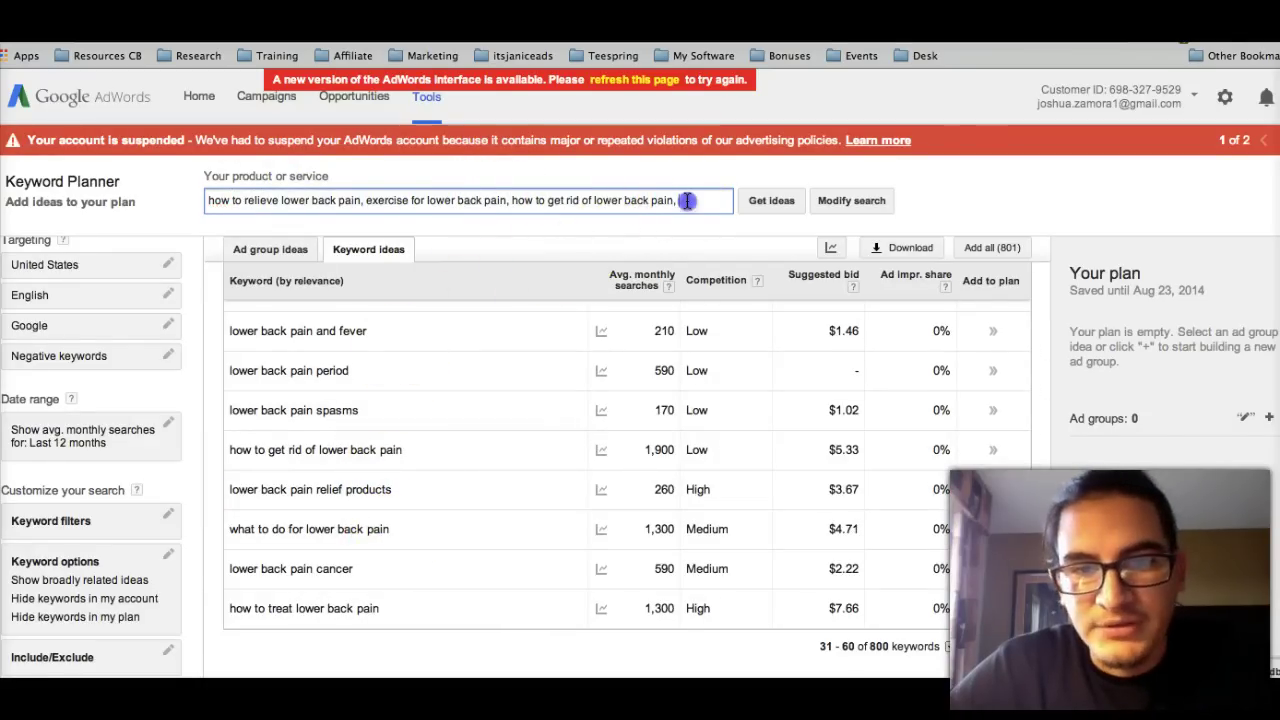
{"action": "key", "text": "ctrl+v"}
{"action": "key", "text": "ctrl+z"}
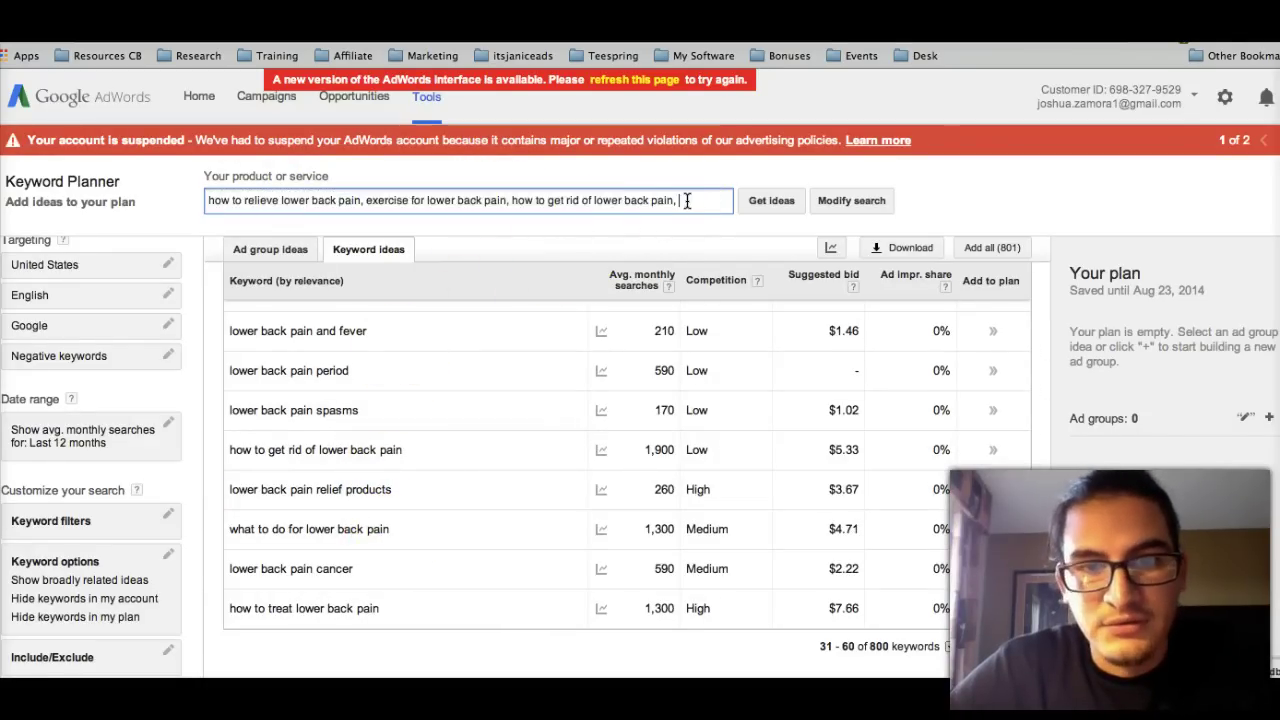
{"action": "left_click", "coordinate": [635, 207]}
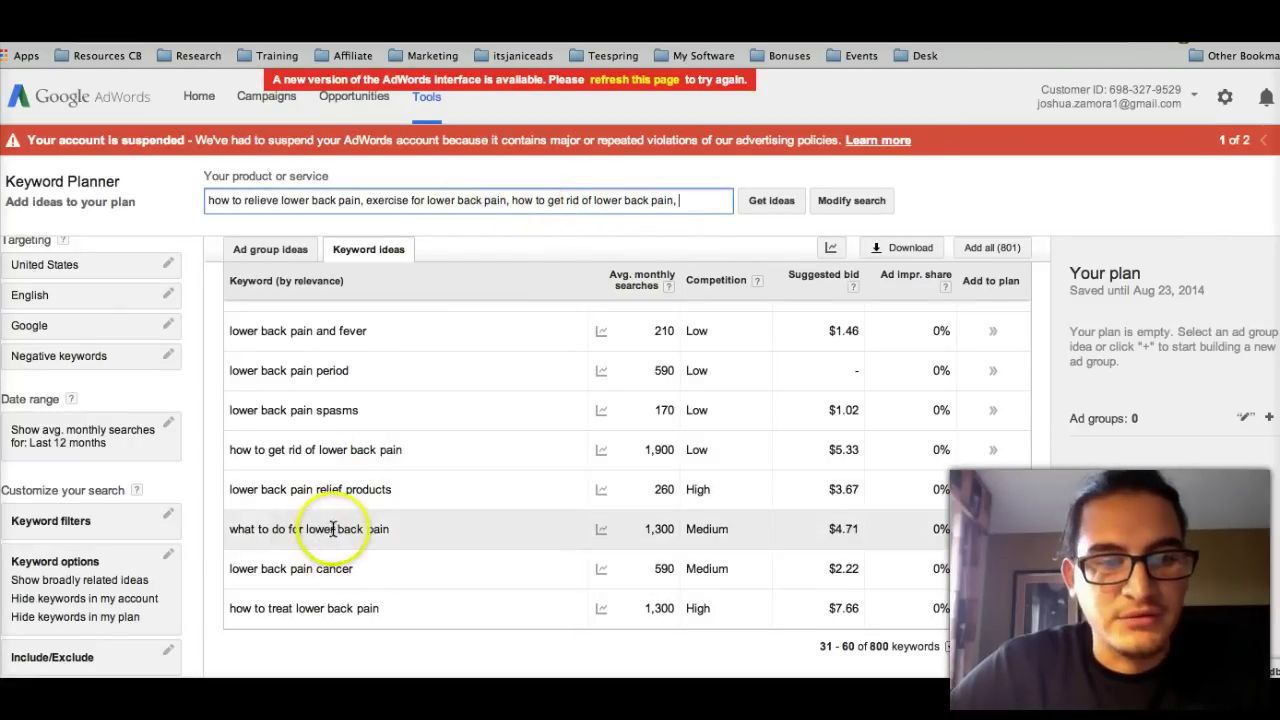
Select 'what to do for lower back pain' in the table and search it in a new Google tab.
{"action": "left_click", "coordinate": [418, 533]}
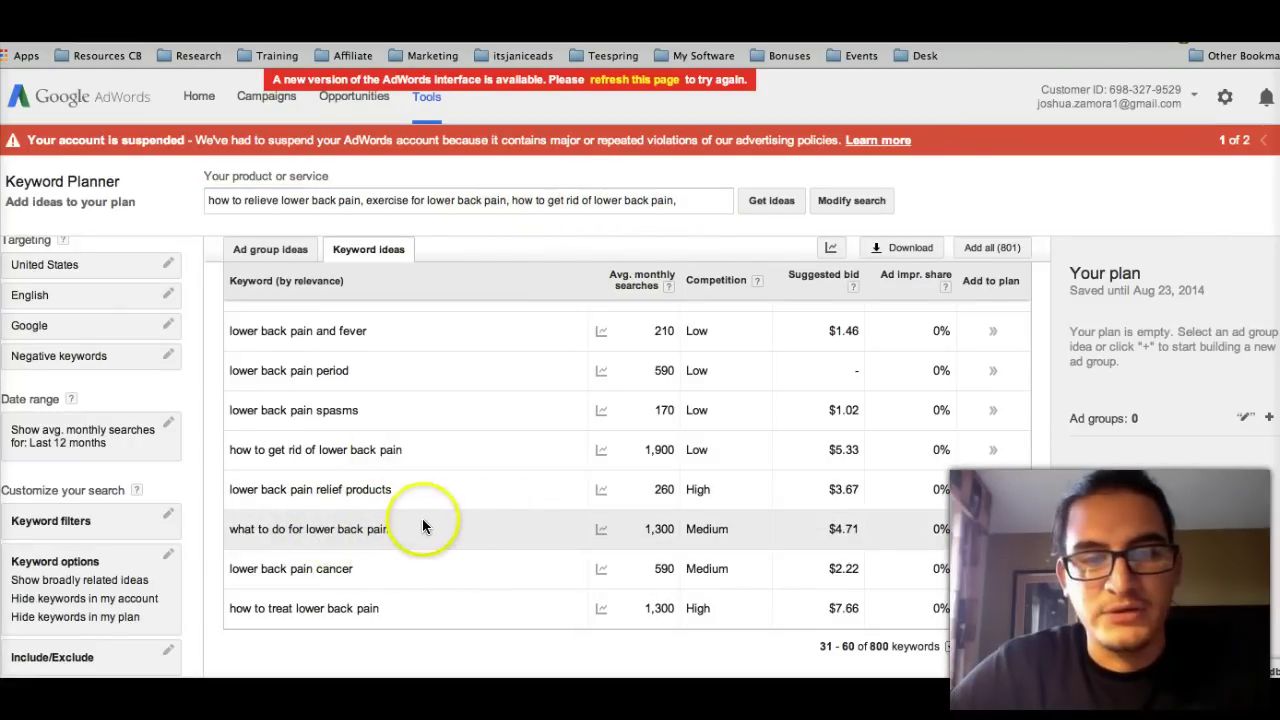
{"action": "left_click_drag", "start_coordinate": [388, 531], "coordinate": [537, 200]}
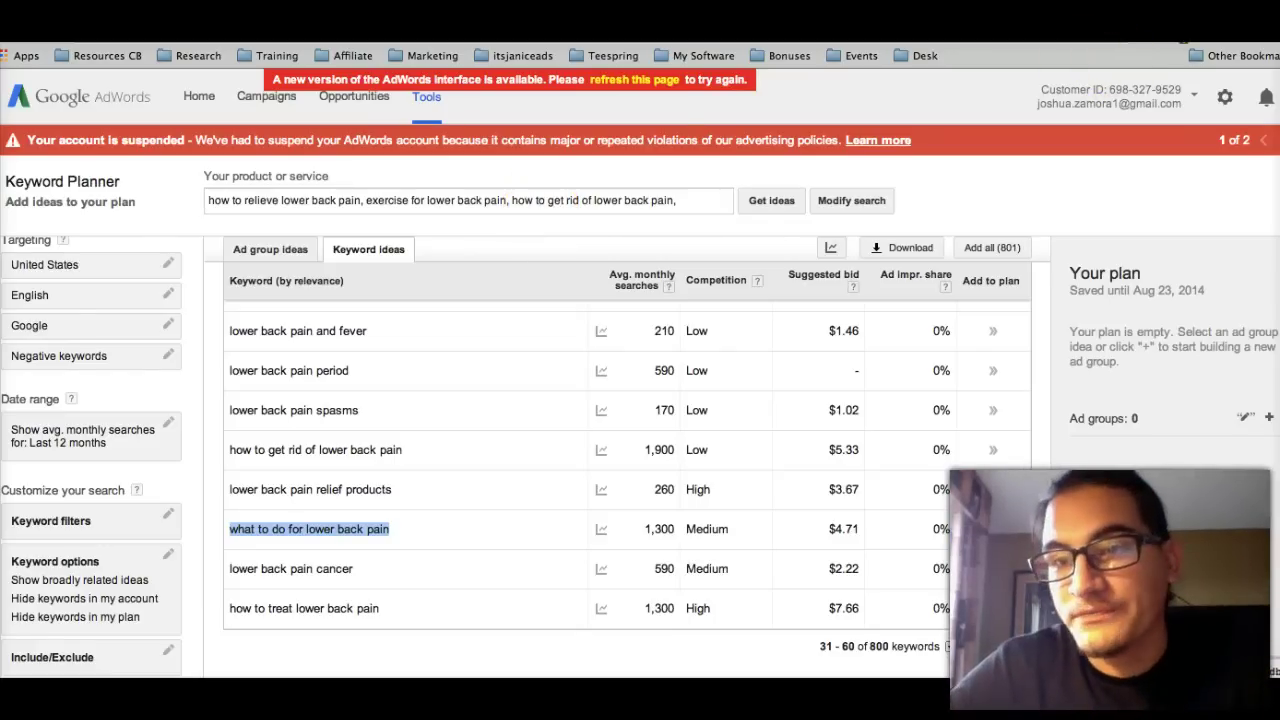
{"action": "key", "text": "super+t"}
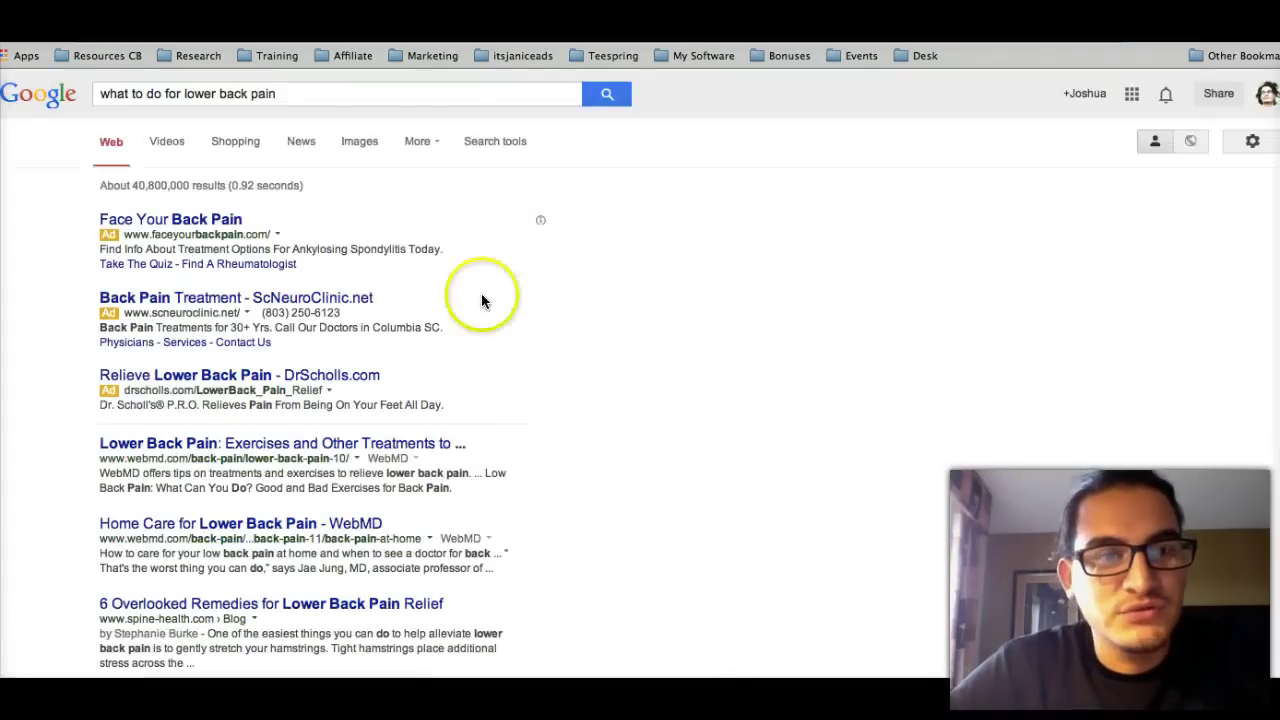
Scroll the 'what to do for lower back pain' results down to related searches like 'home remedies for lower back pain'.
{"action": "scroll", "coordinate": [446, 298], "scroll_direction": "down", "scroll_amount": 7}
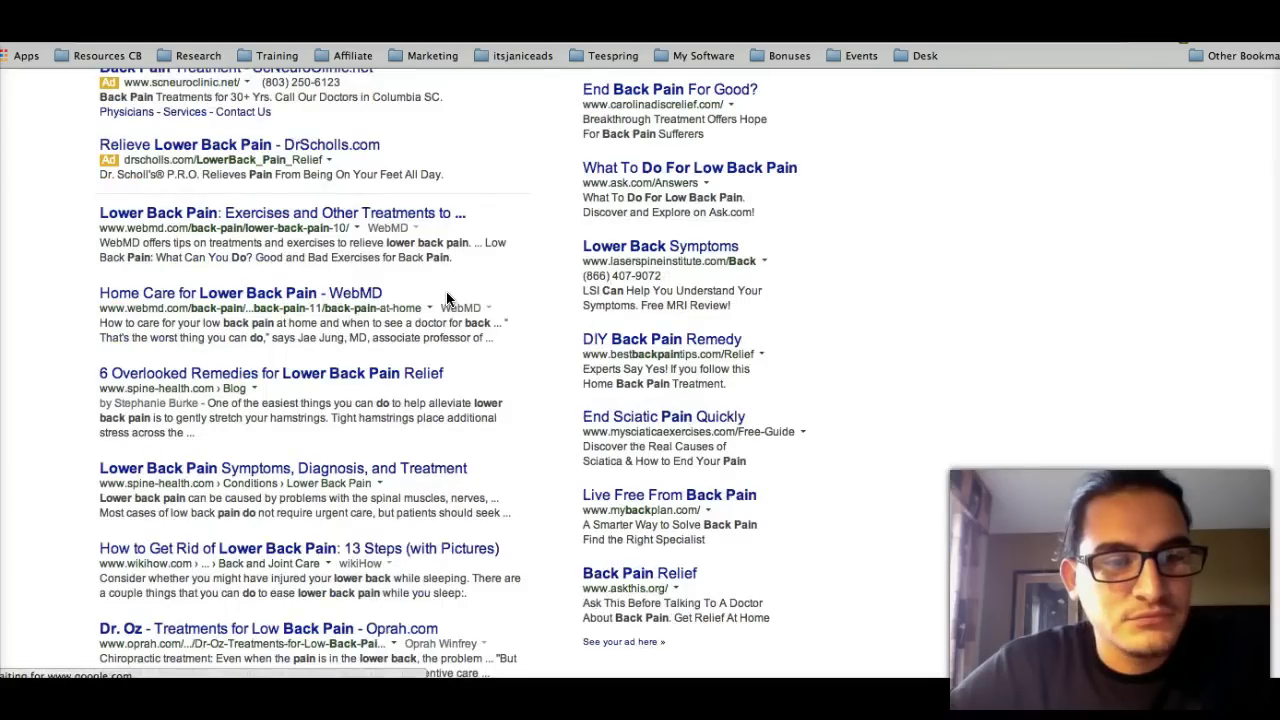
{"action": "scroll", "coordinate": [447, 298], "scroll_direction": "down", "scroll_amount": 3}
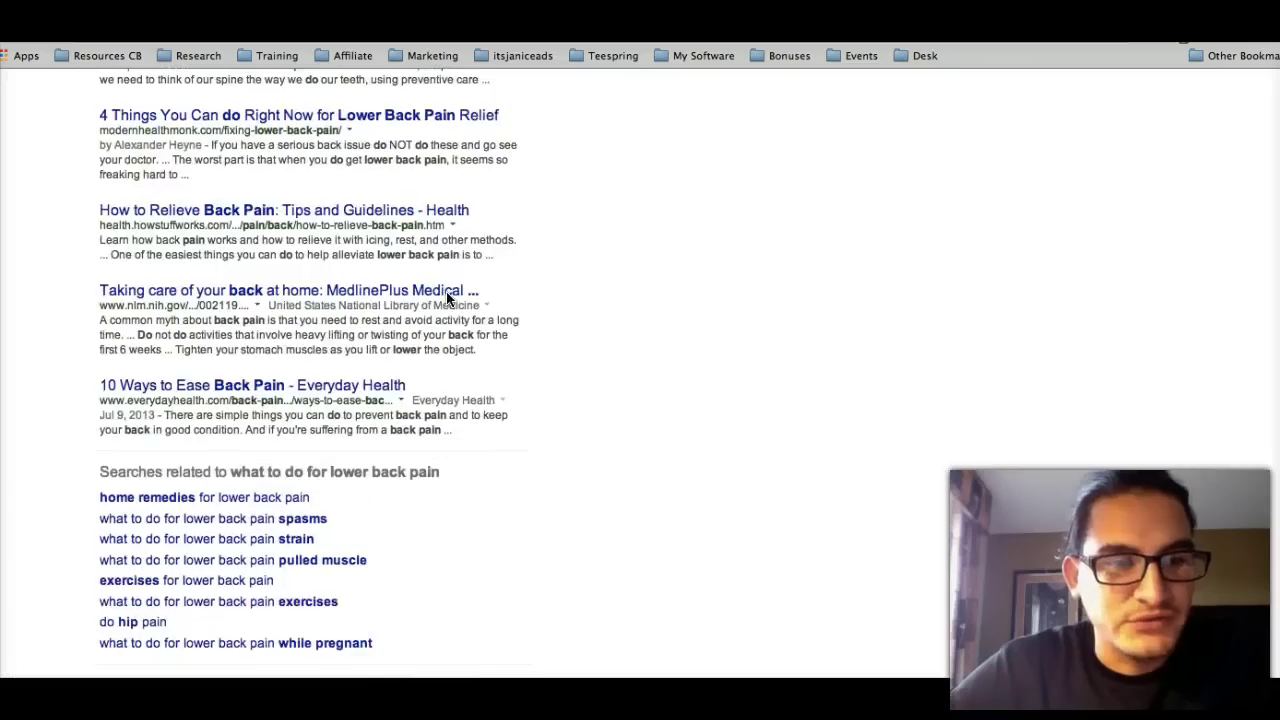
{"action": "scroll", "coordinate": [447, 298], "scroll_direction": "up", "scroll_amount": 10}
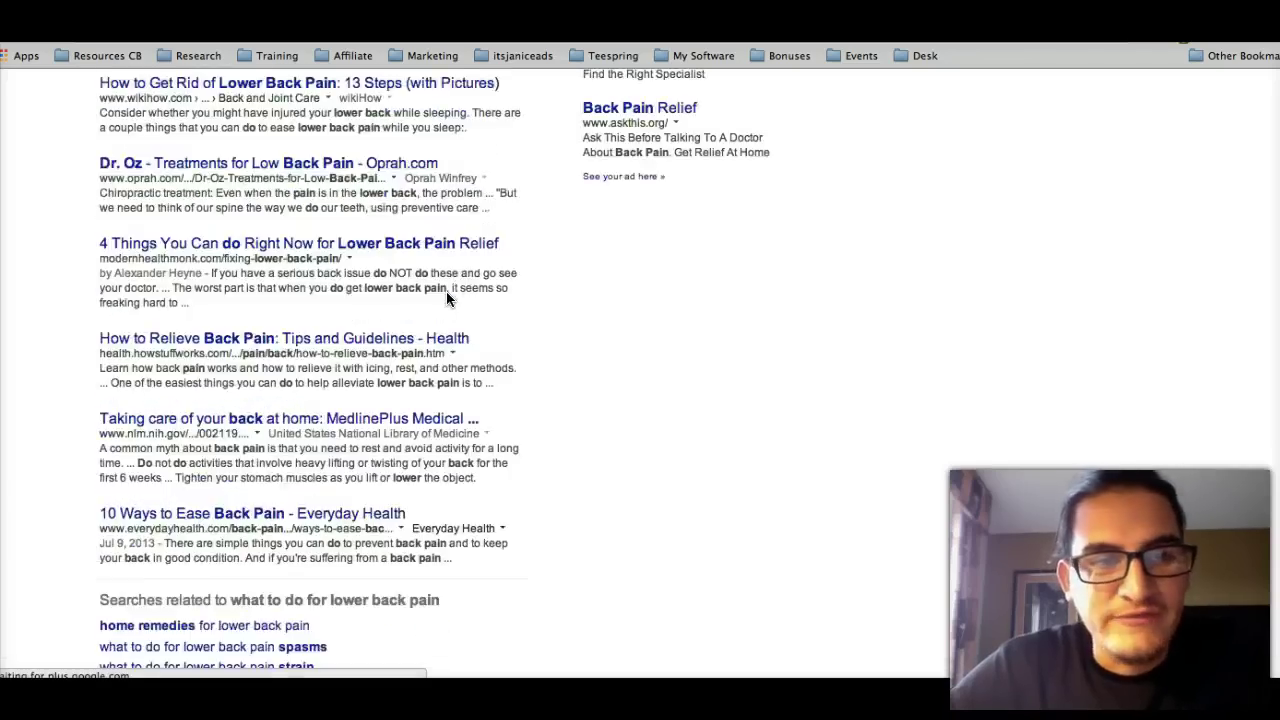
{"action": "scroll", "coordinate": [447, 298], "scroll_direction": "up", "scroll_amount": 1}
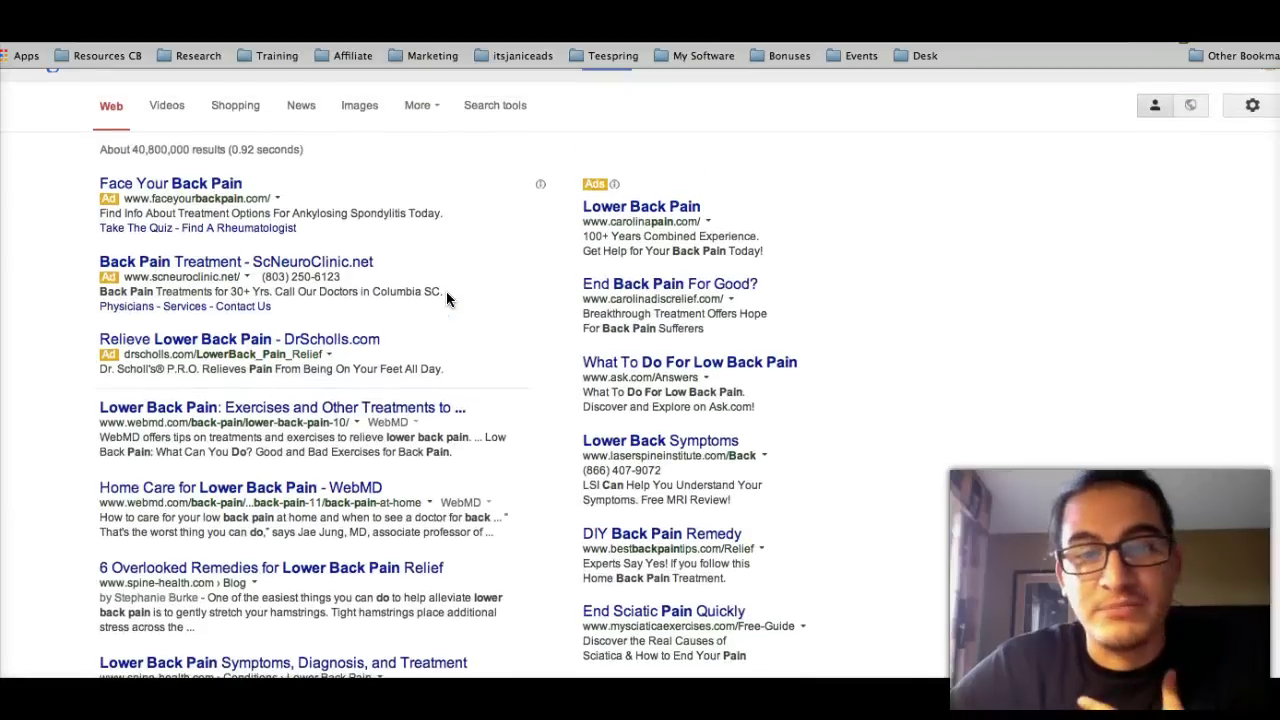
{"action": "scroll", "coordinate": [446, 291], "scroll_direction": "down", "scroll_amount": 3}
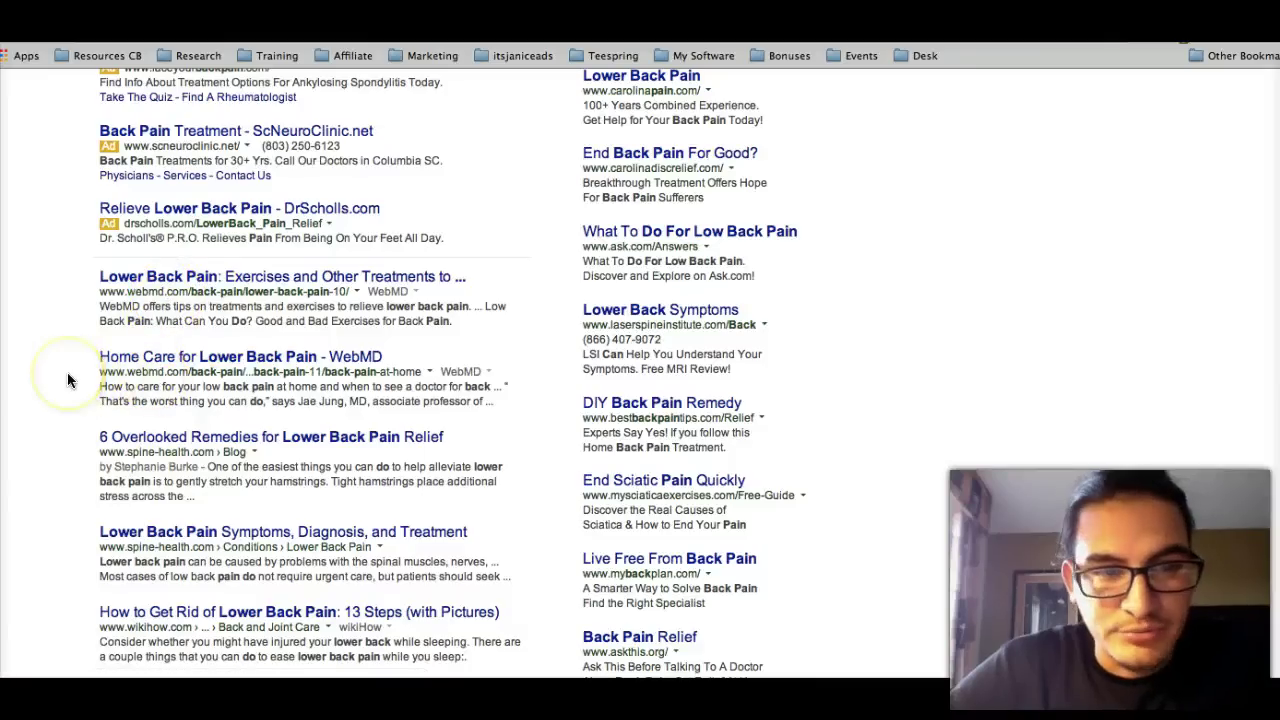
{"action": "scroll", "coordinate": [67, 380], "scroll_direction": "down", "scroll_amount": 2}
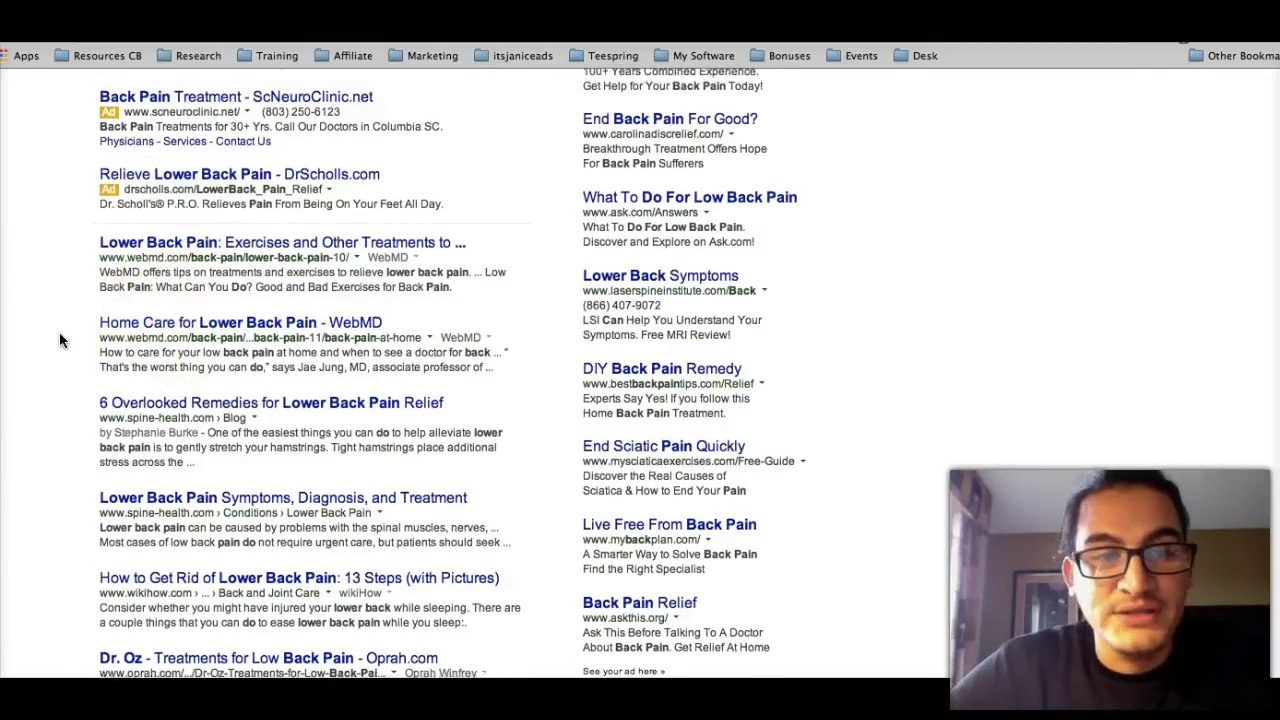
{"action": "scroll", "coordinate": [59, 340], "scroll_direction": "up", "scroll_amount": 4}
{"action": "scroll", "coordinate": [59, 340], "scroll_direction": "down", "scroll_amount": 3}
{"action": "scroll", "coordinate": [59, 335], "scroll_direction": "down", "scroll_amount": 3}
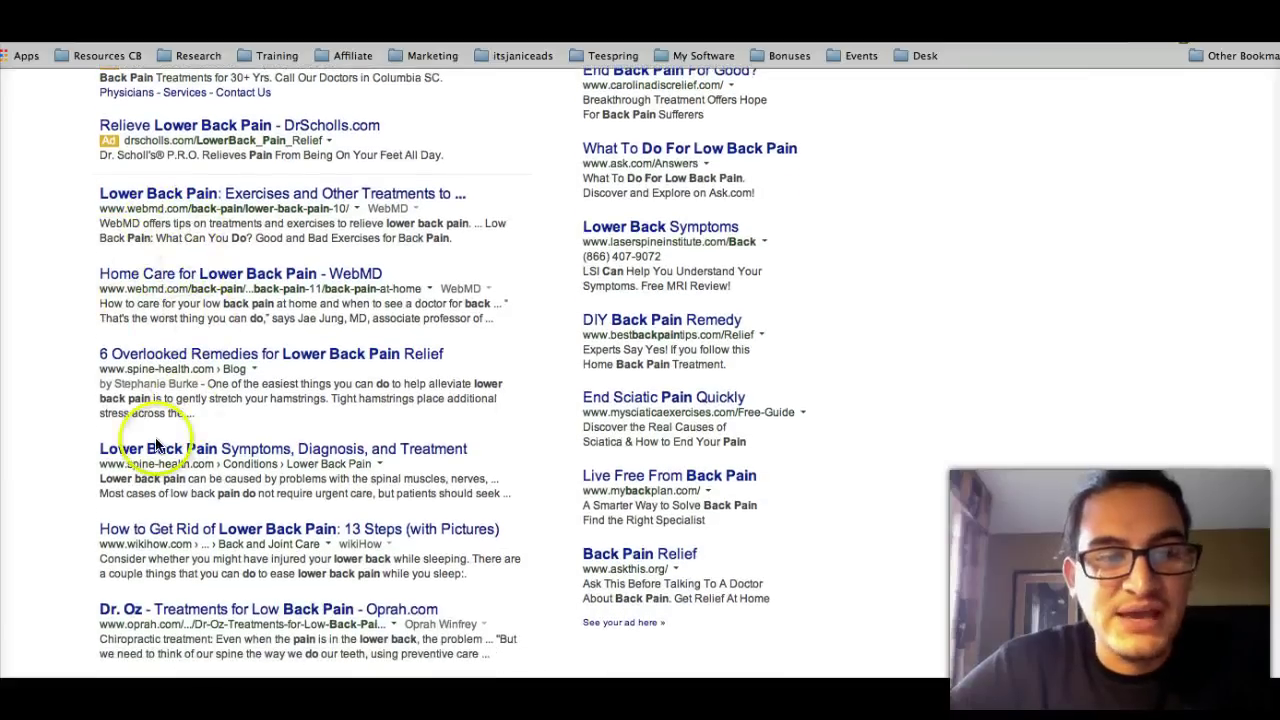
{"action": "scroll", "coordinate": [55, 390], "scroll_direction": "down", "scroll_amount": 5}
{"action": "scroll", "coordinate": [55, 391], "scroll_direction": "down", "scroll_amount": 5}
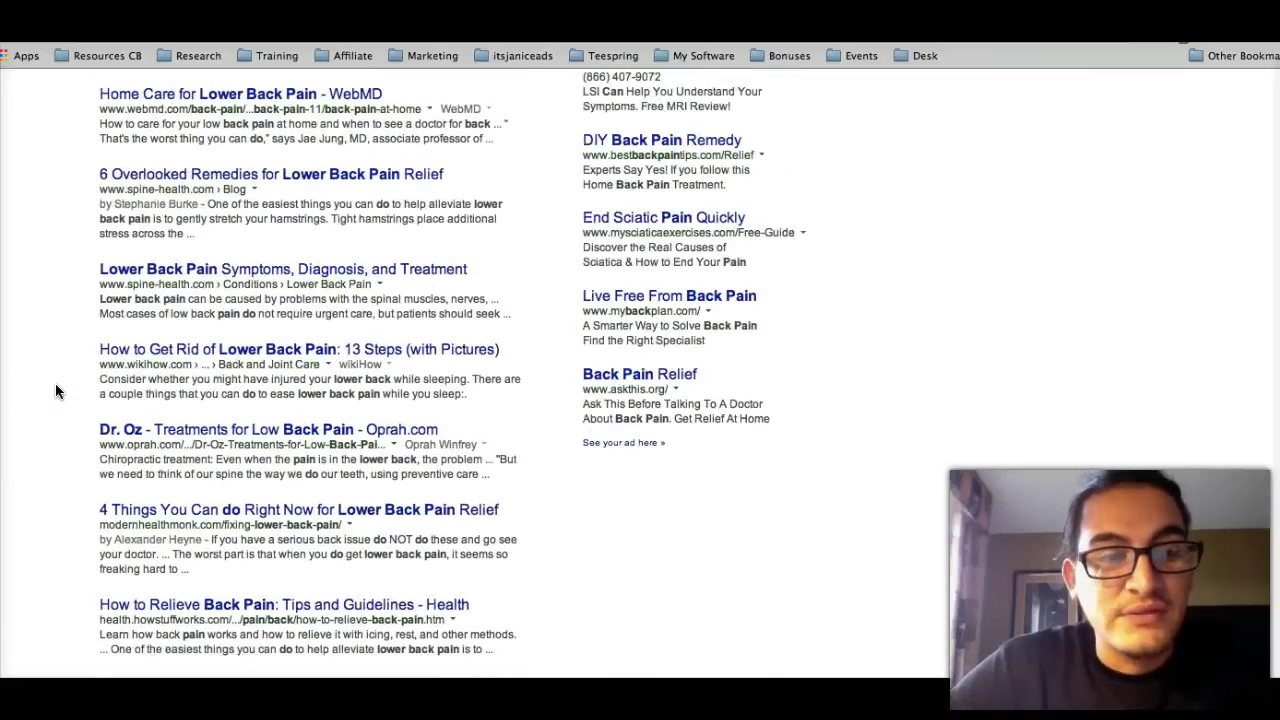
{"action": "scroll", "coordinate": [55, 383], "scroll_direction": "down", "scroll_amount": 2}
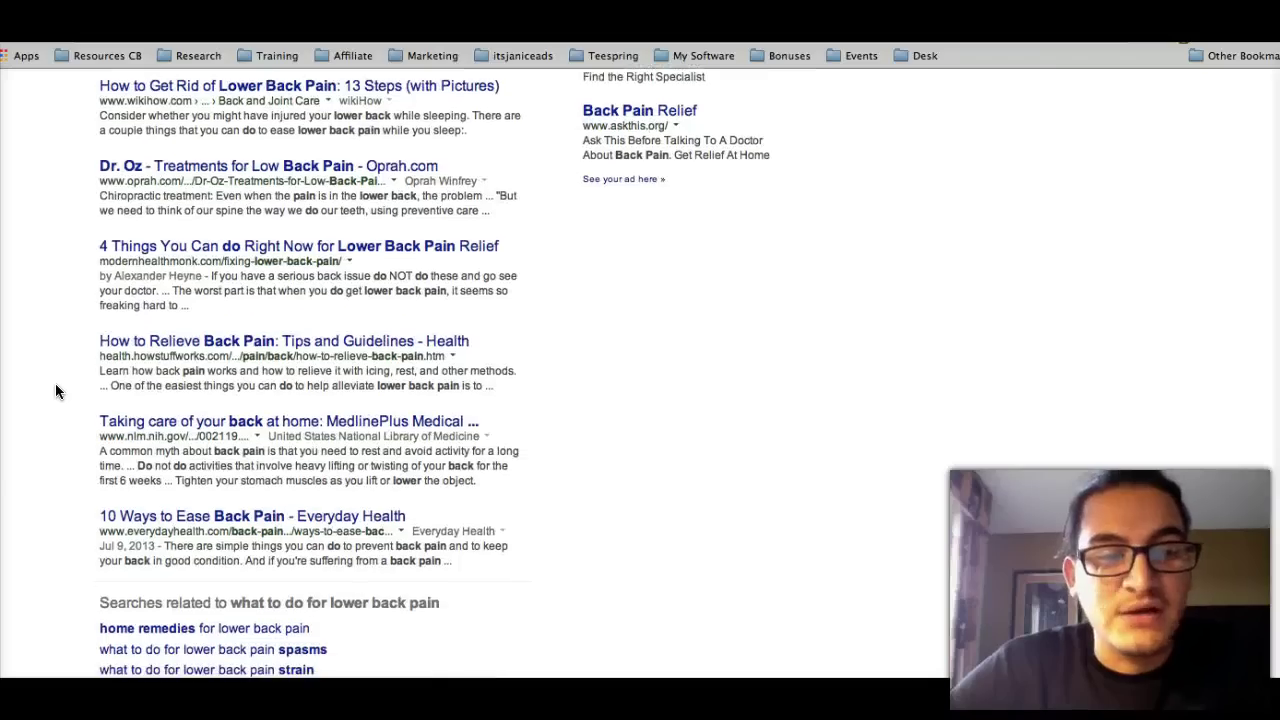
{"action": "scroll", "coordinate": [55, 383], "scroll_direction": "up", "scroll_amount": 15}
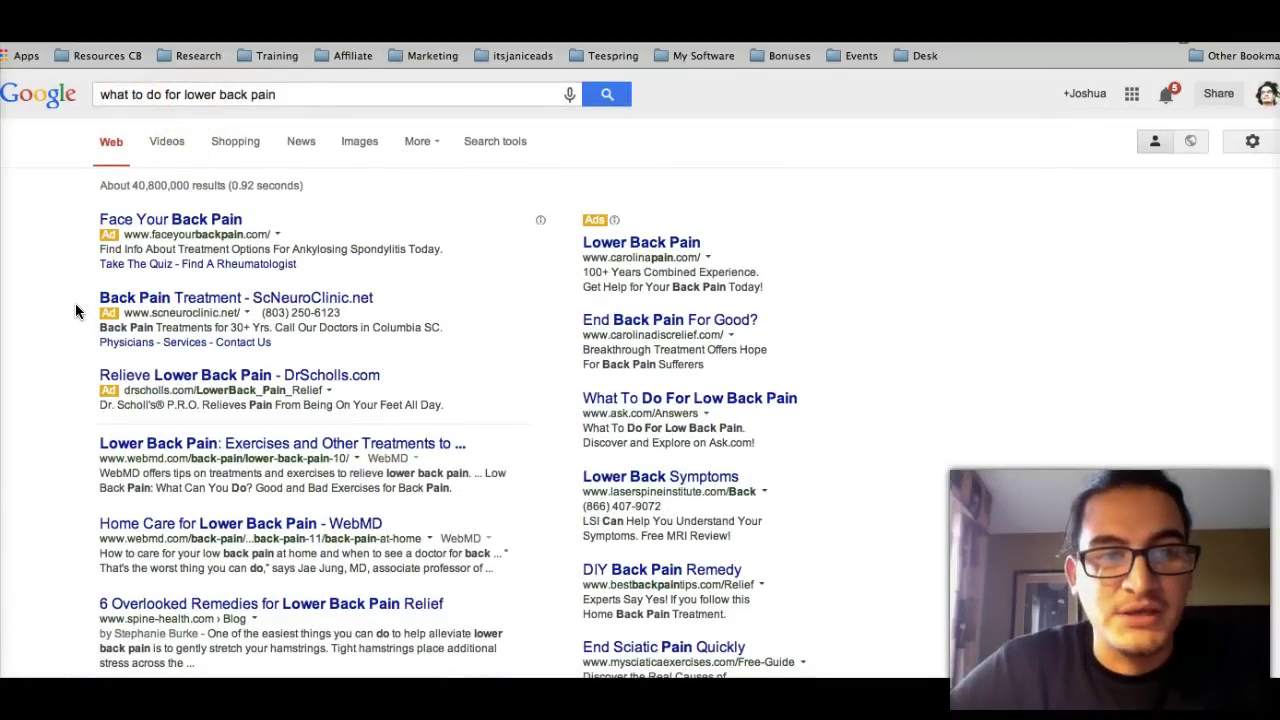
{"action": "scroll", "coordinate": [76, 310], "scroll_direction": "down", "scroll_amount": 15}
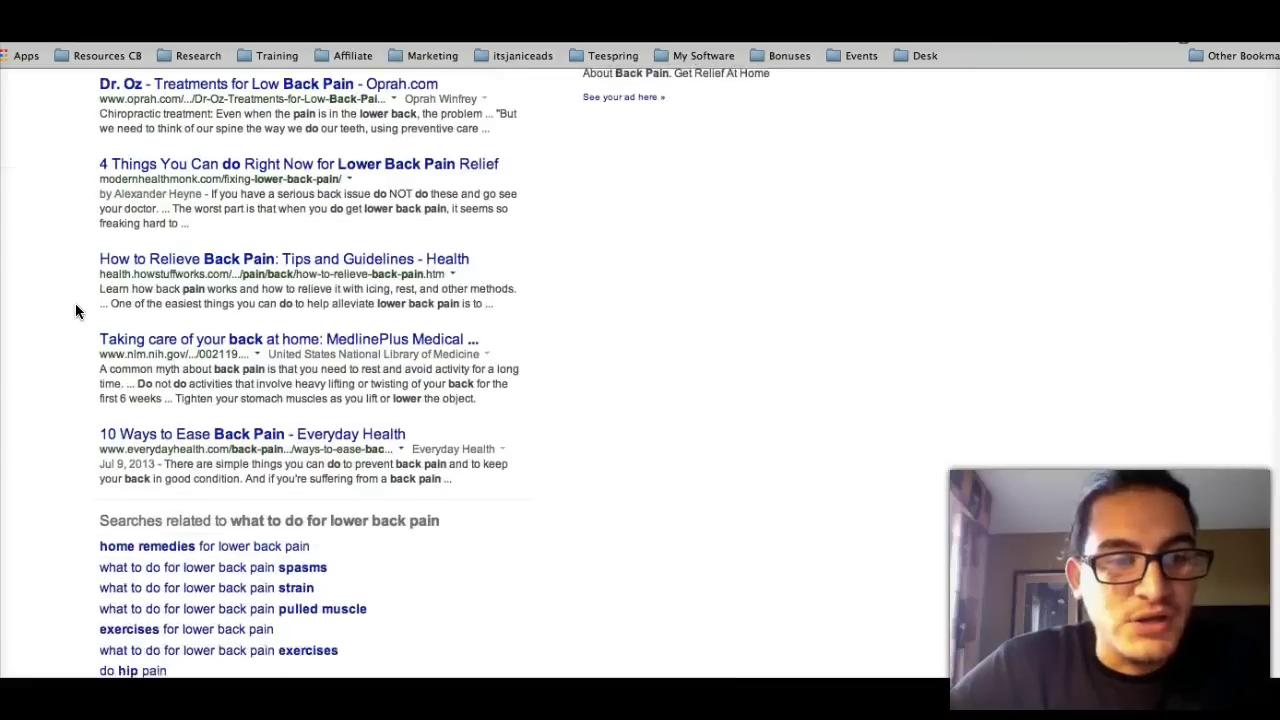
{"action": "scroll", "coordinate": [75, 311], "scroll_direction": "down", "scroll_amount": 4}
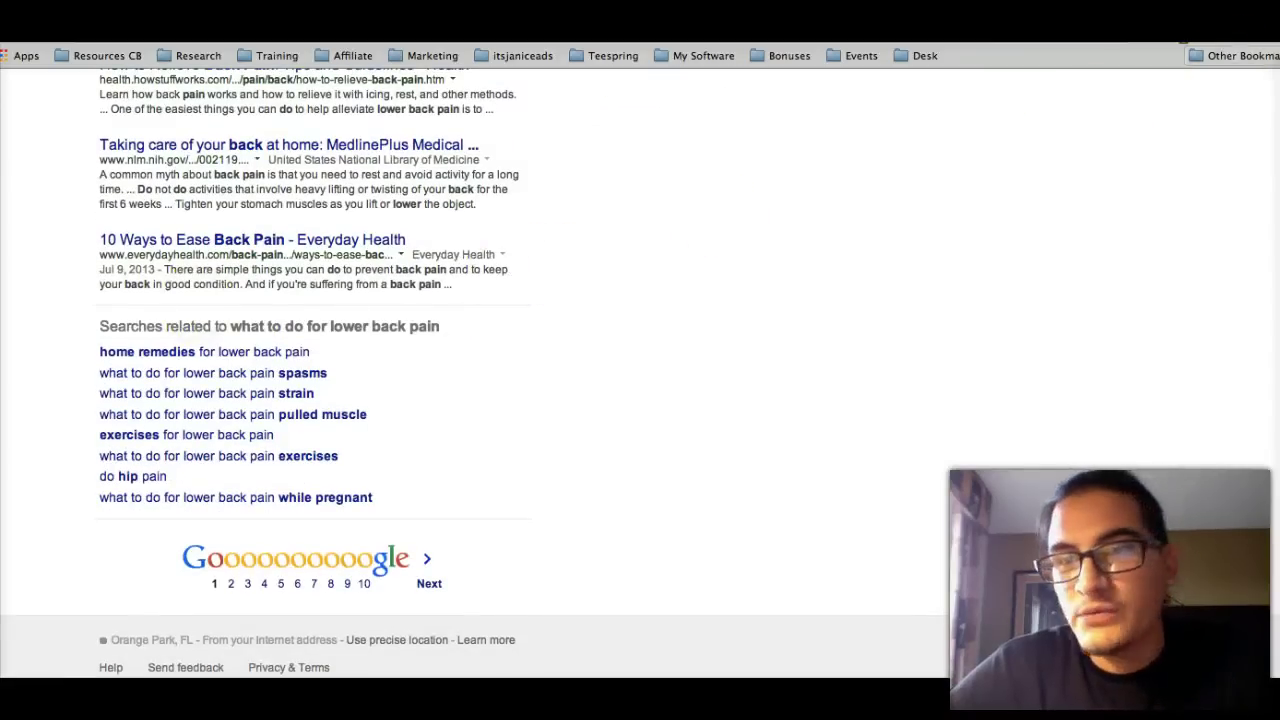
Go to Google Docs via 'docs' and create a new blank document from Google Drive.
{"action": "type", "text": "docs"}
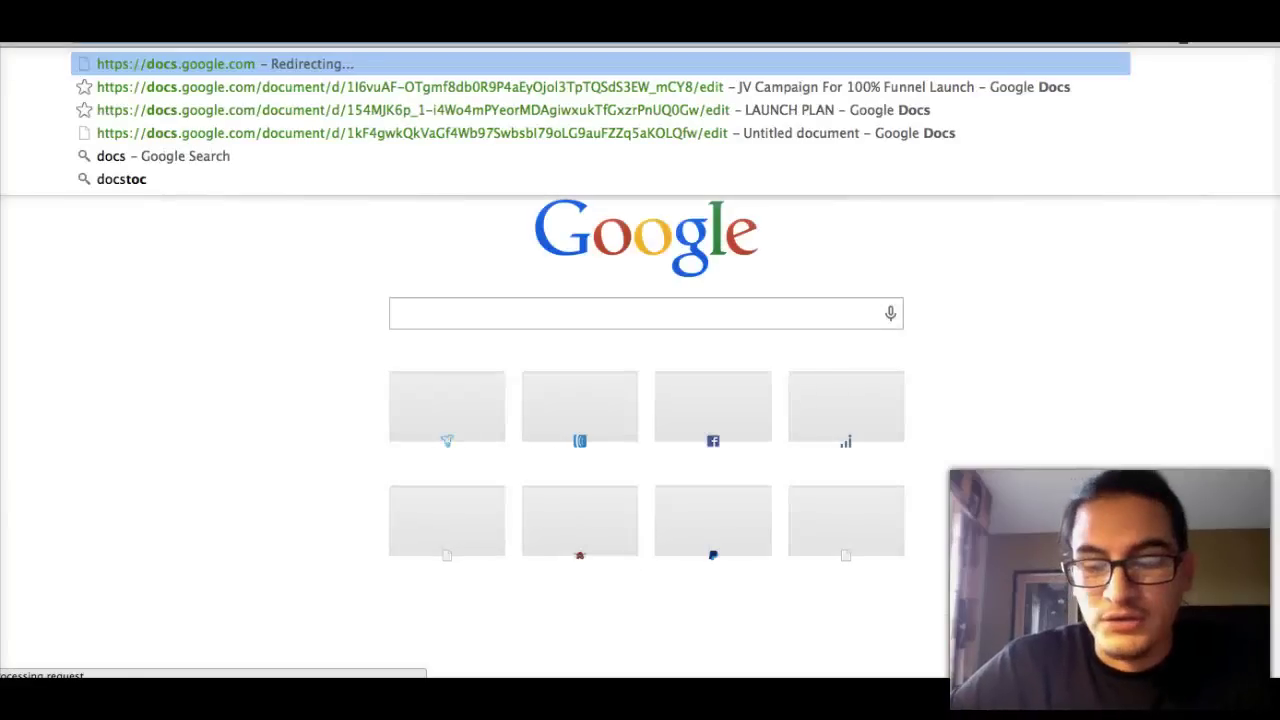
{"action": "key", "text": "Return"}
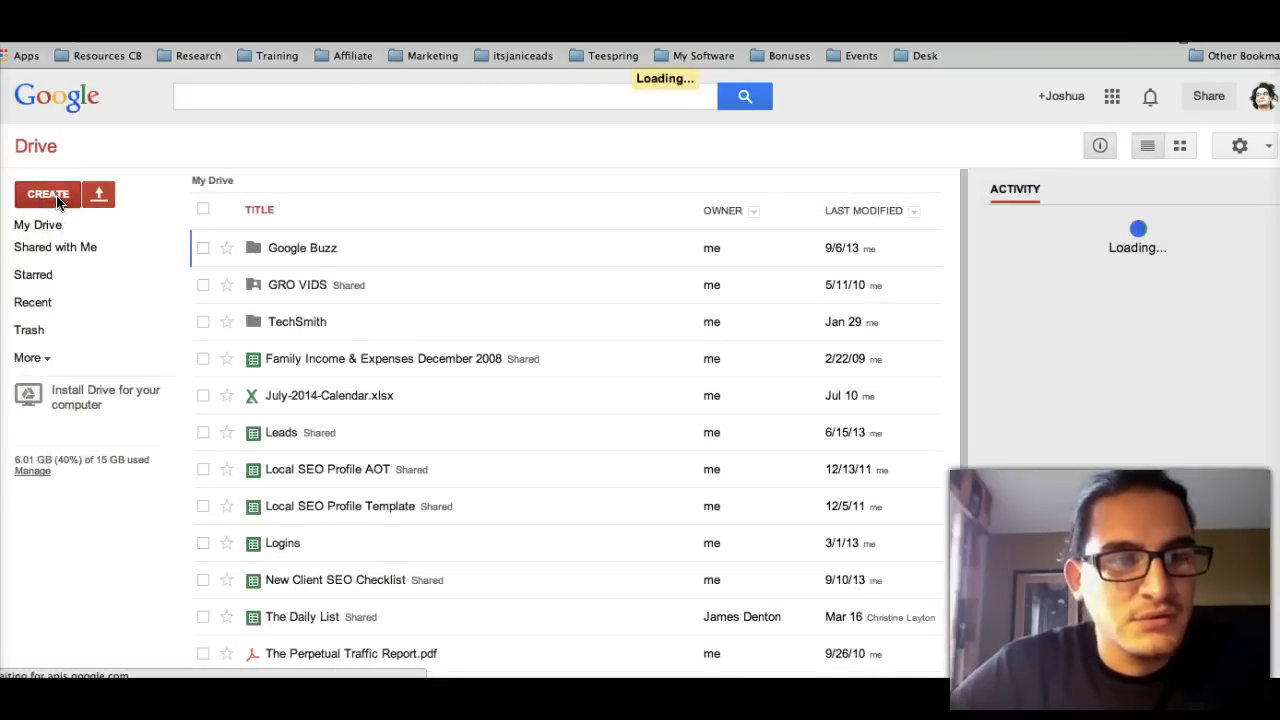
{"action": "left_click", "coordinate": [57, 193]}
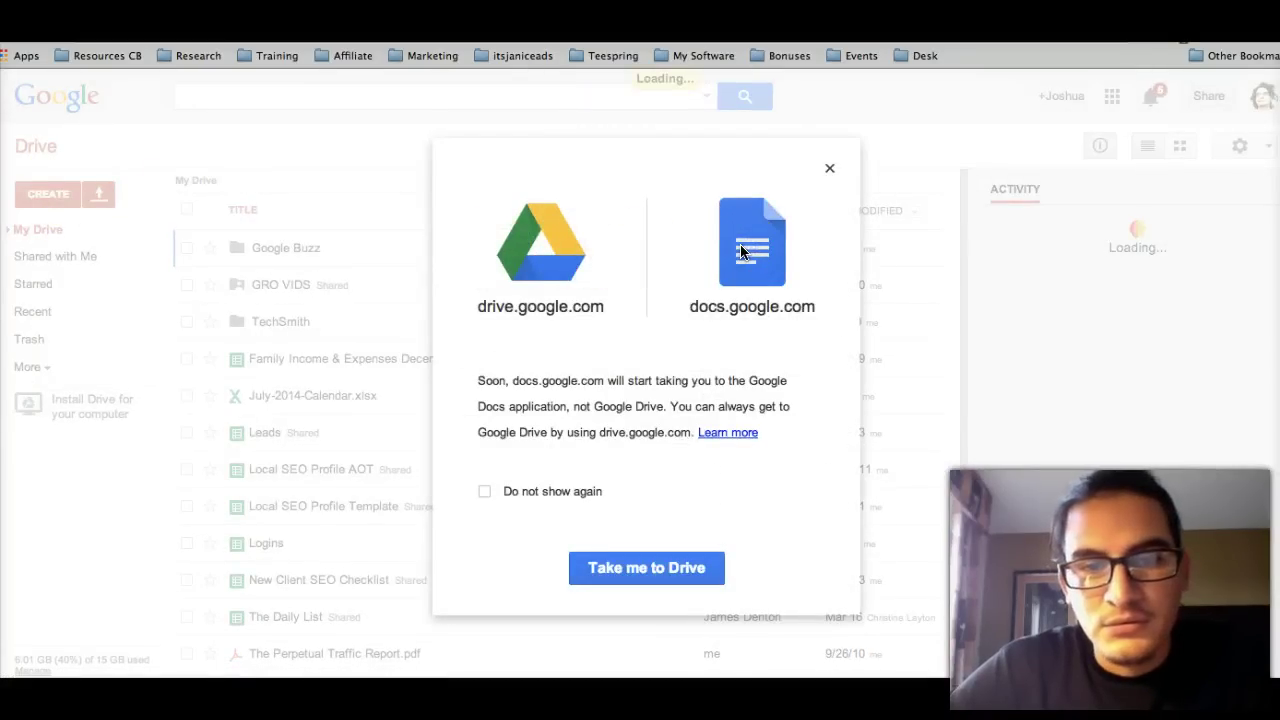
{"action": "left_click", "coordinate": [686, 562]}
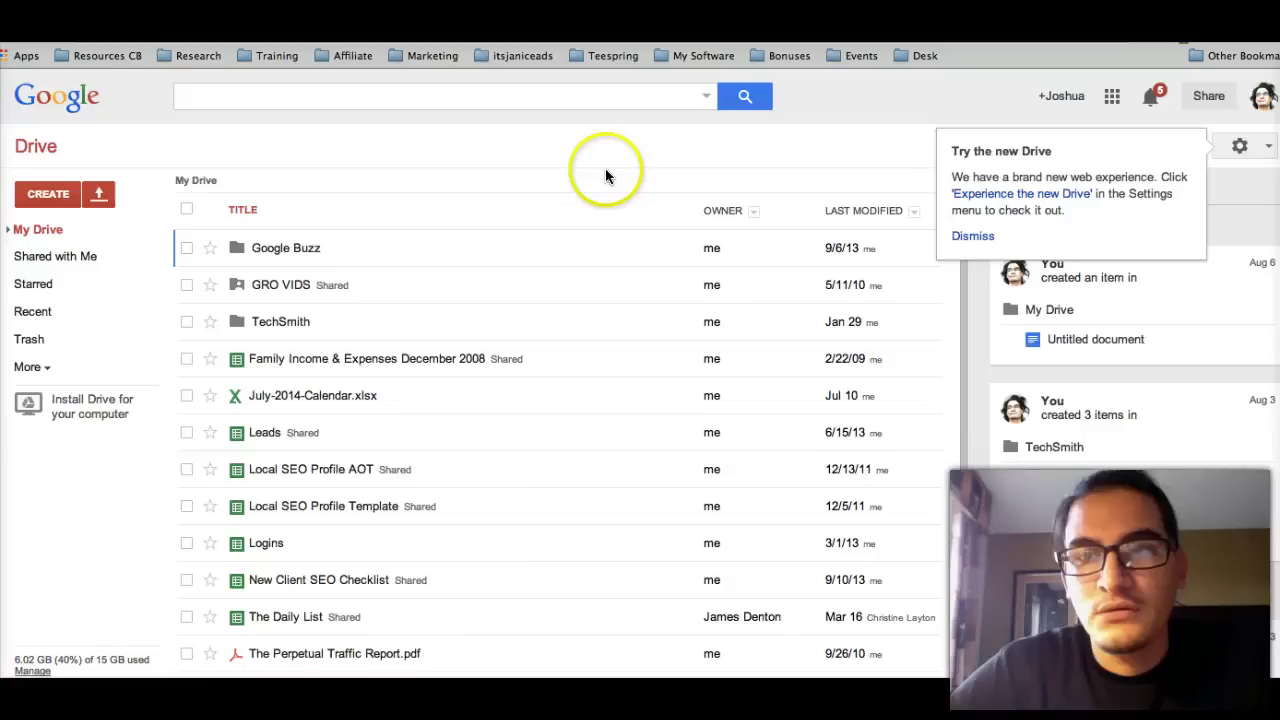
{"action": "left_click", "coordinate": [48, 195]}
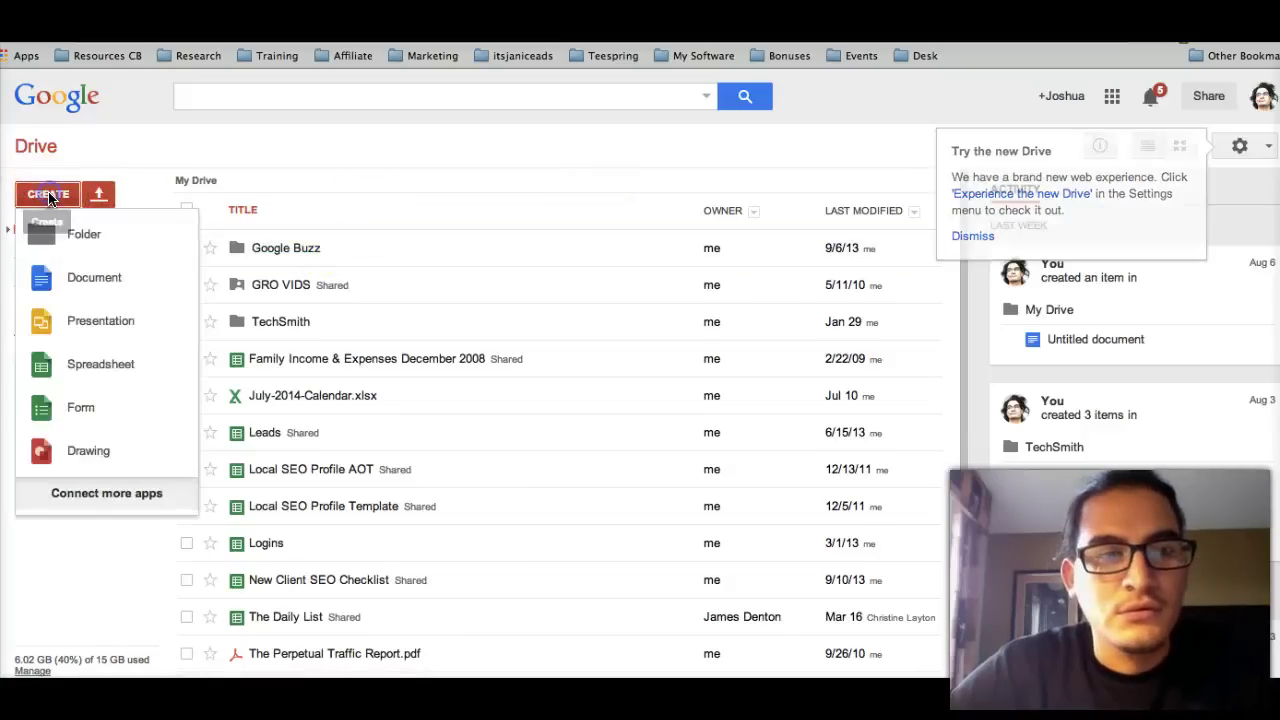
{"action": "left_click", "coordinate": [97, 280]}
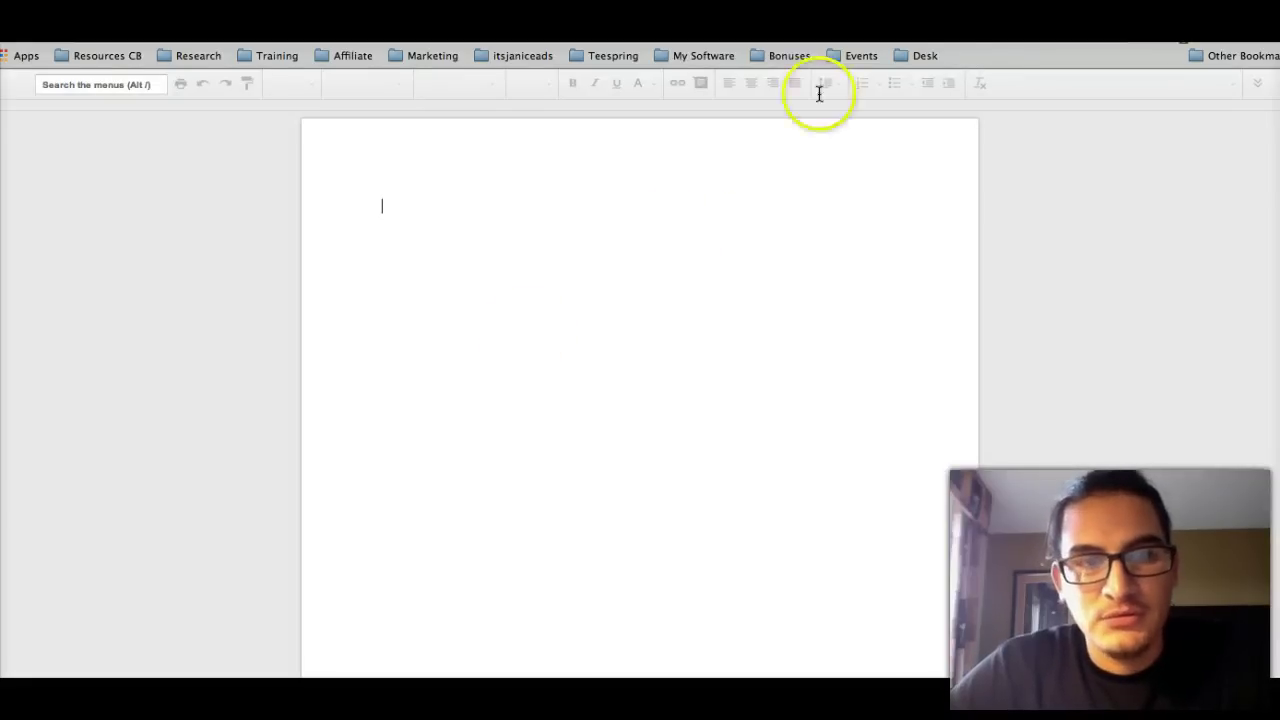
Copy the Keyword Planner seed keyword list and paste it into the new document.
{"action": "key", "text": "ctrl+Tab"}
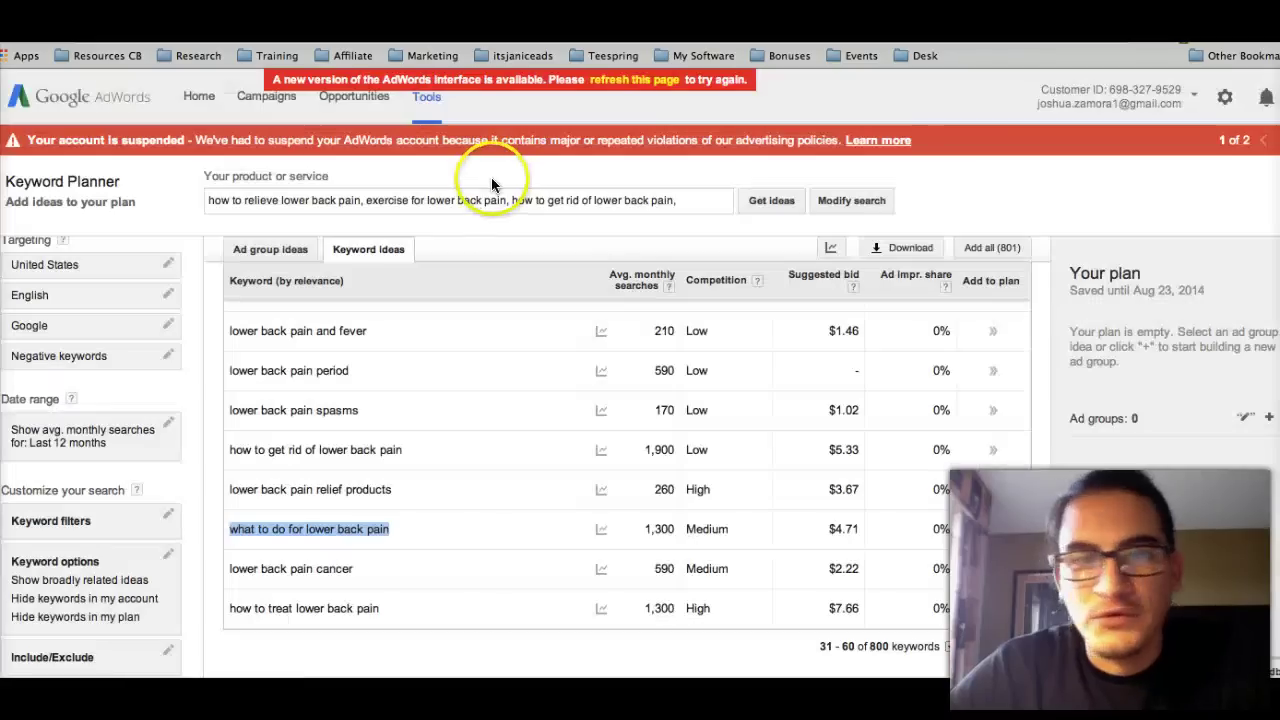
{"action": "triple_click", "coordinate": [398, 202]}
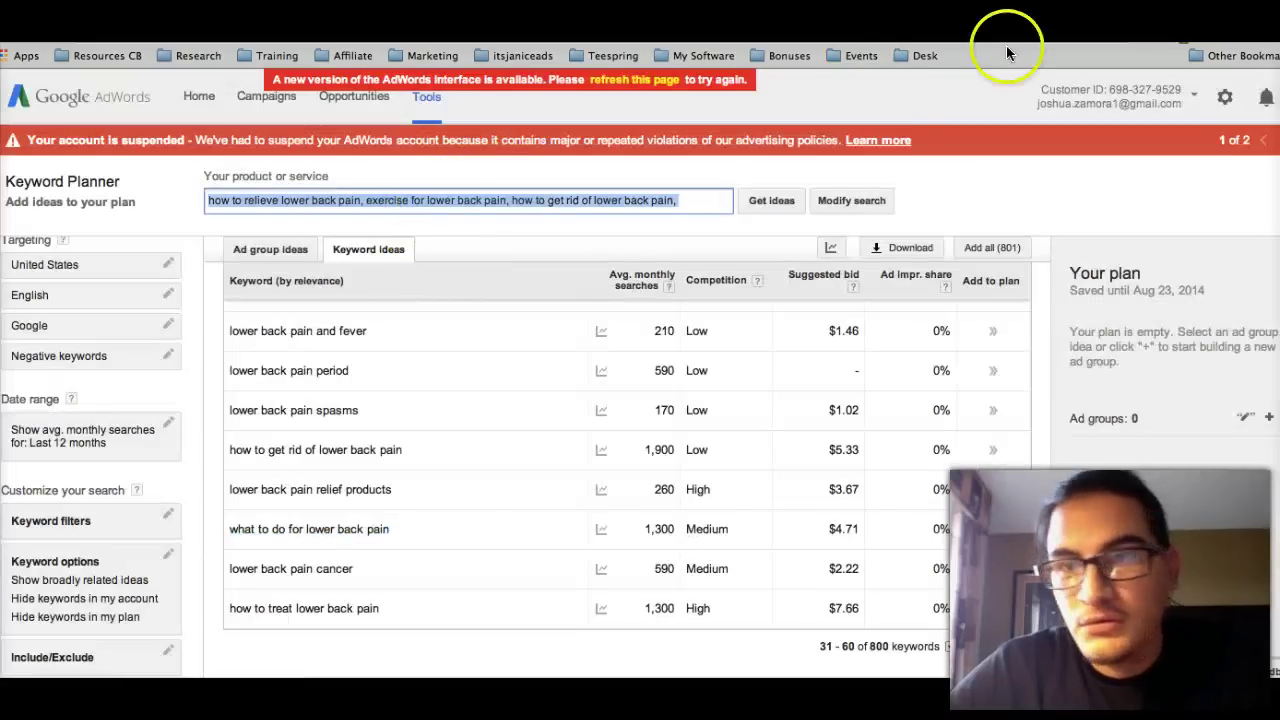
{"action": "key", "text": "ctrl+c"}
{"action": "key", "text": "ctrl+Tab"}
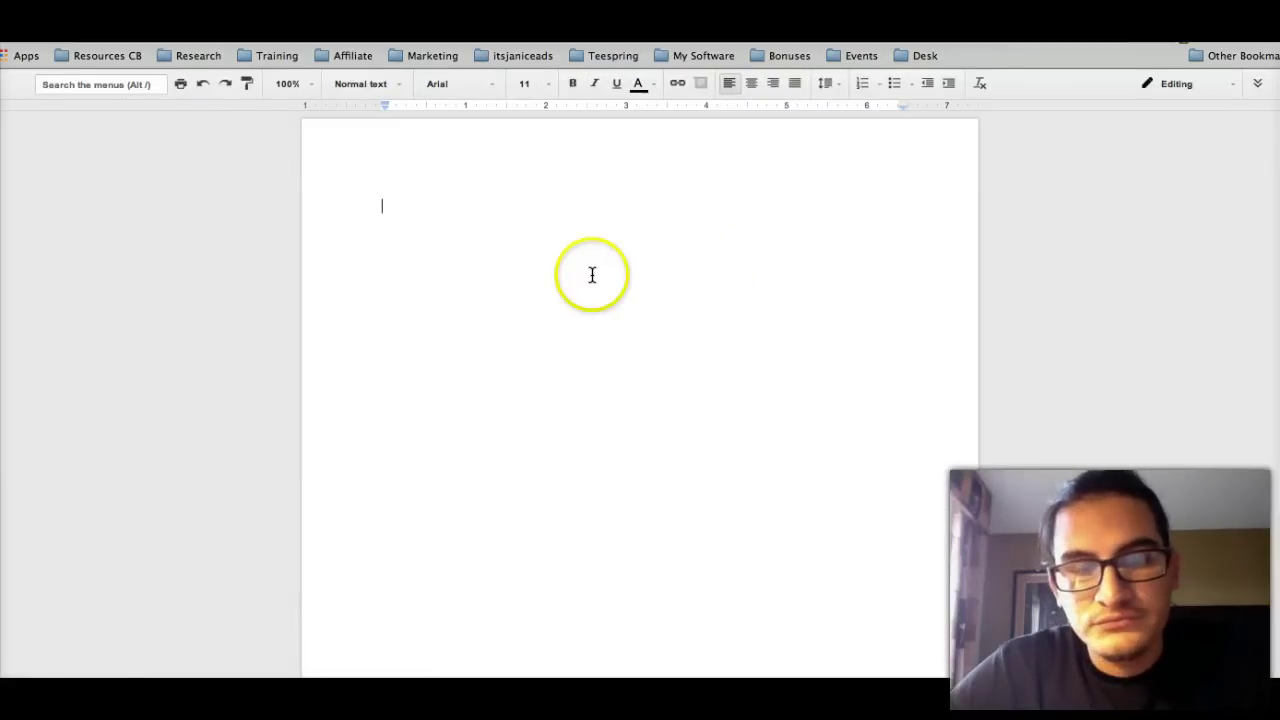
{"action": "key", "text": "ctrl+v"}
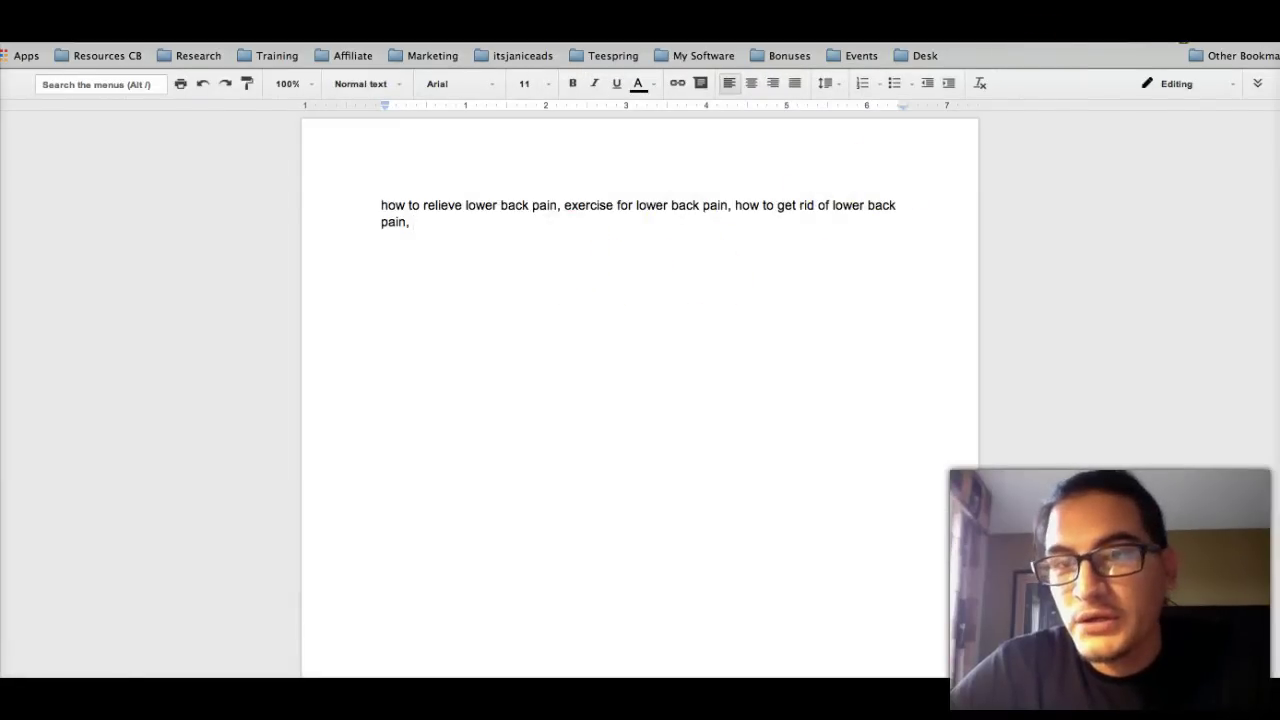
Copy the Google query 'what to do for lower back pain' and paste it after the keywords.
{"action": "key", "text": "ctrl+shift+Tab"}
{"action": "key", "text": "ctrl+shift+Tab"}
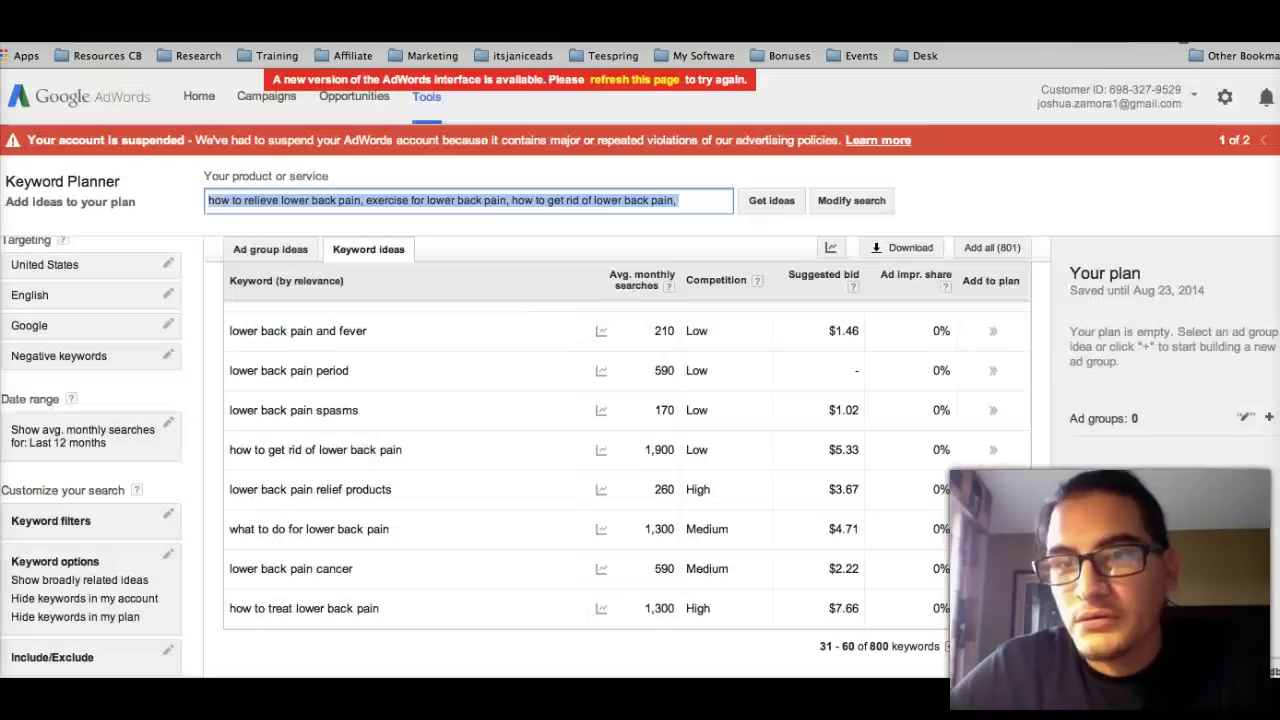
{"action": "key", "text": "ctrl+Tab"}
{"action": "scroll", "coordinate": [649, 251], "scroll_direction": "up", "scroll_amount": 10}
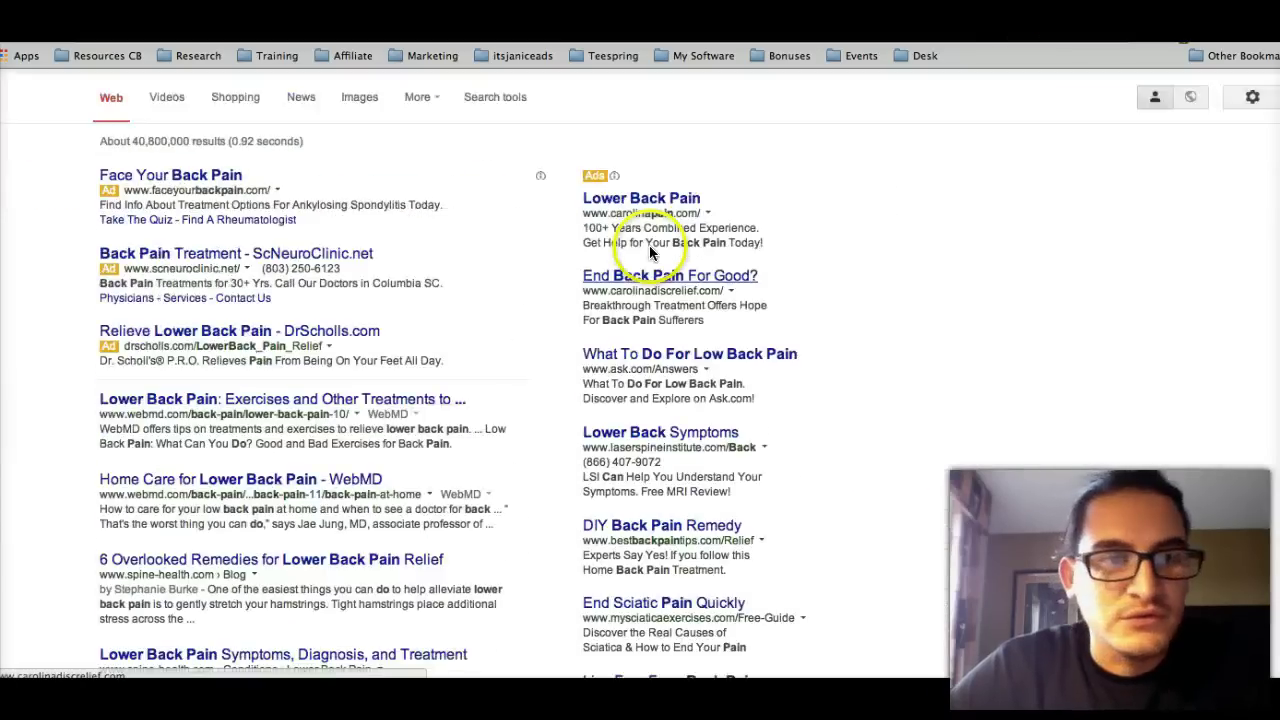
{"action": "triple_click", "coordinate": [296, 95]}
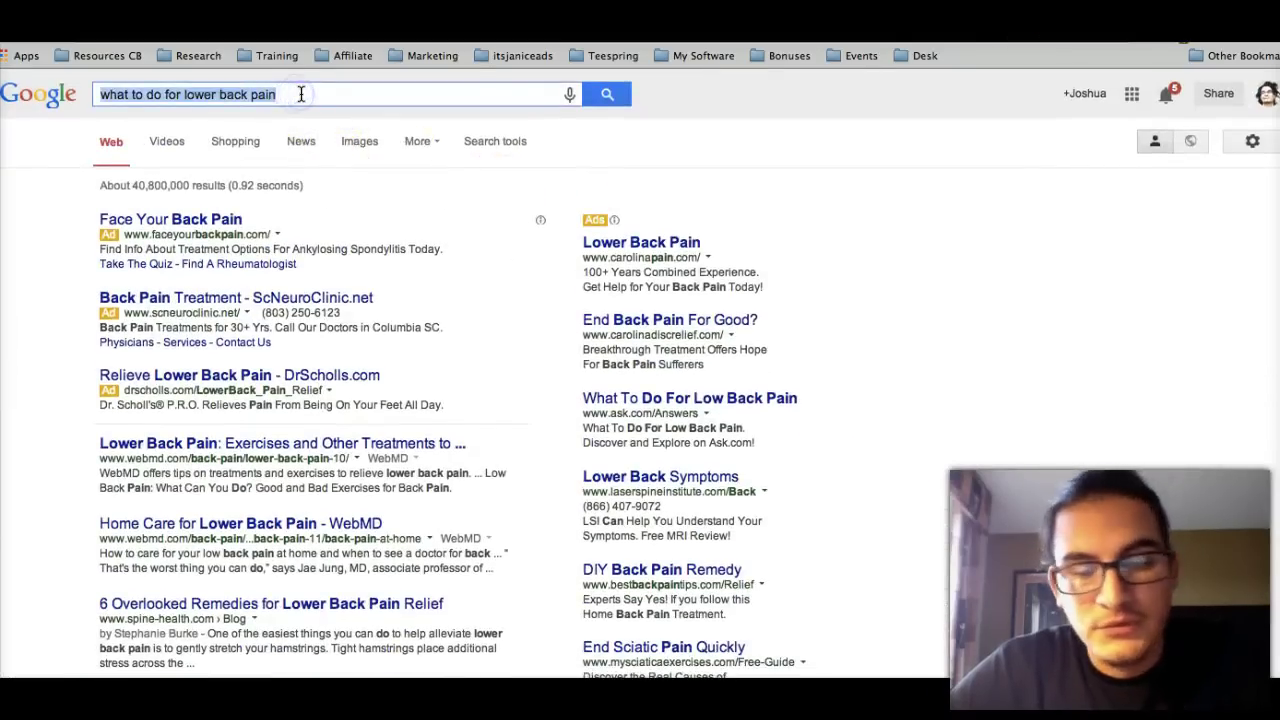
{"action": "key", "text": "ctrl+c"}
{"action": "key", "text": "ctrl+Tab"}
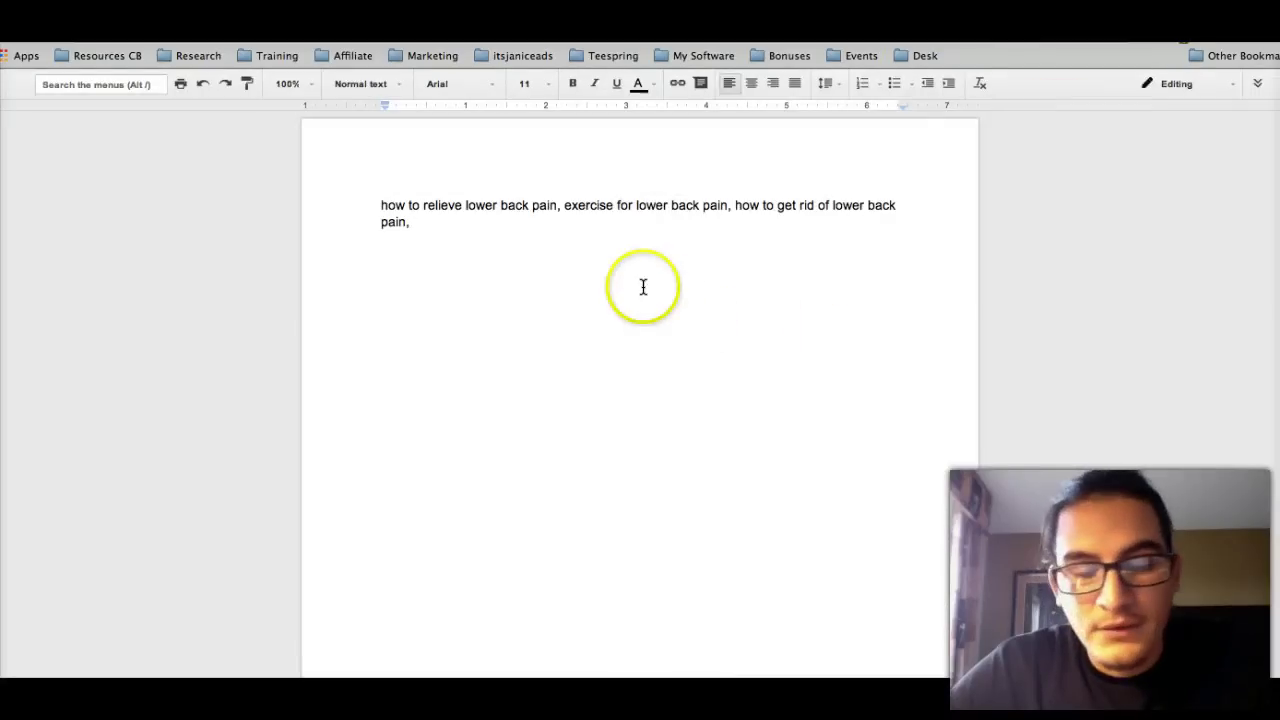
{"action": "key", "text": "ctrl+v"}
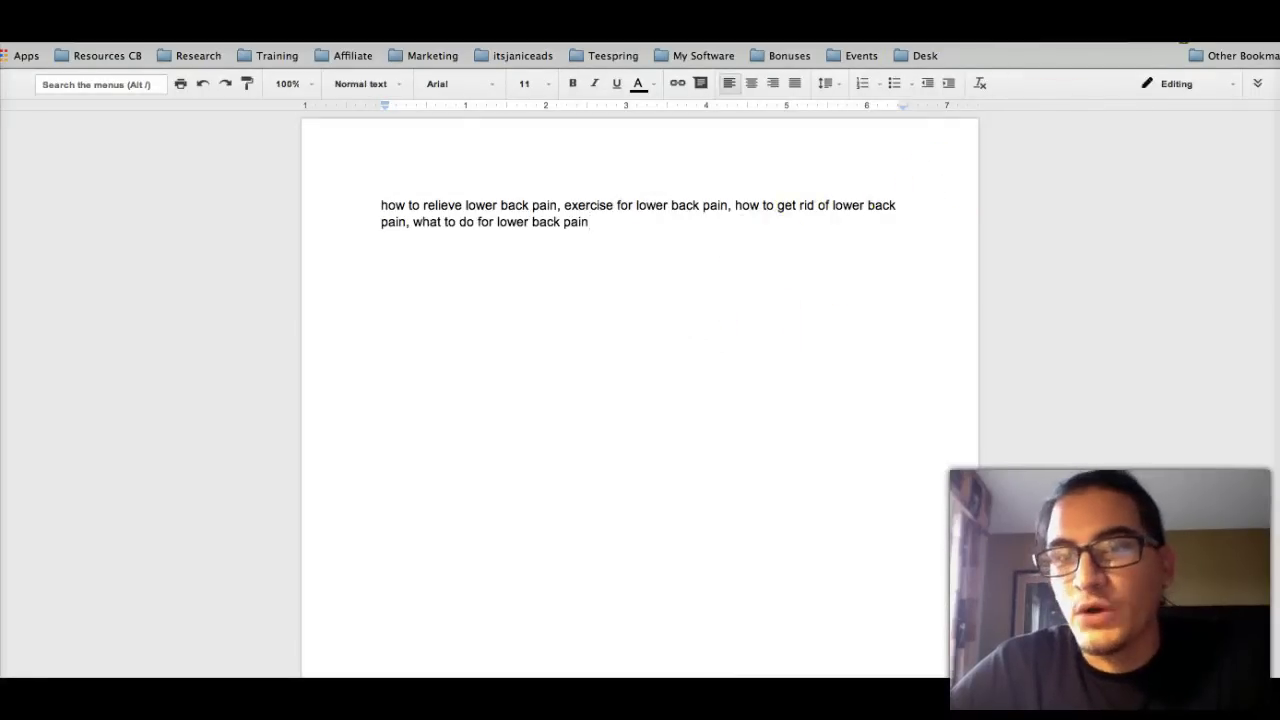
{"action": "key", "text": "ctrl+Tab"}
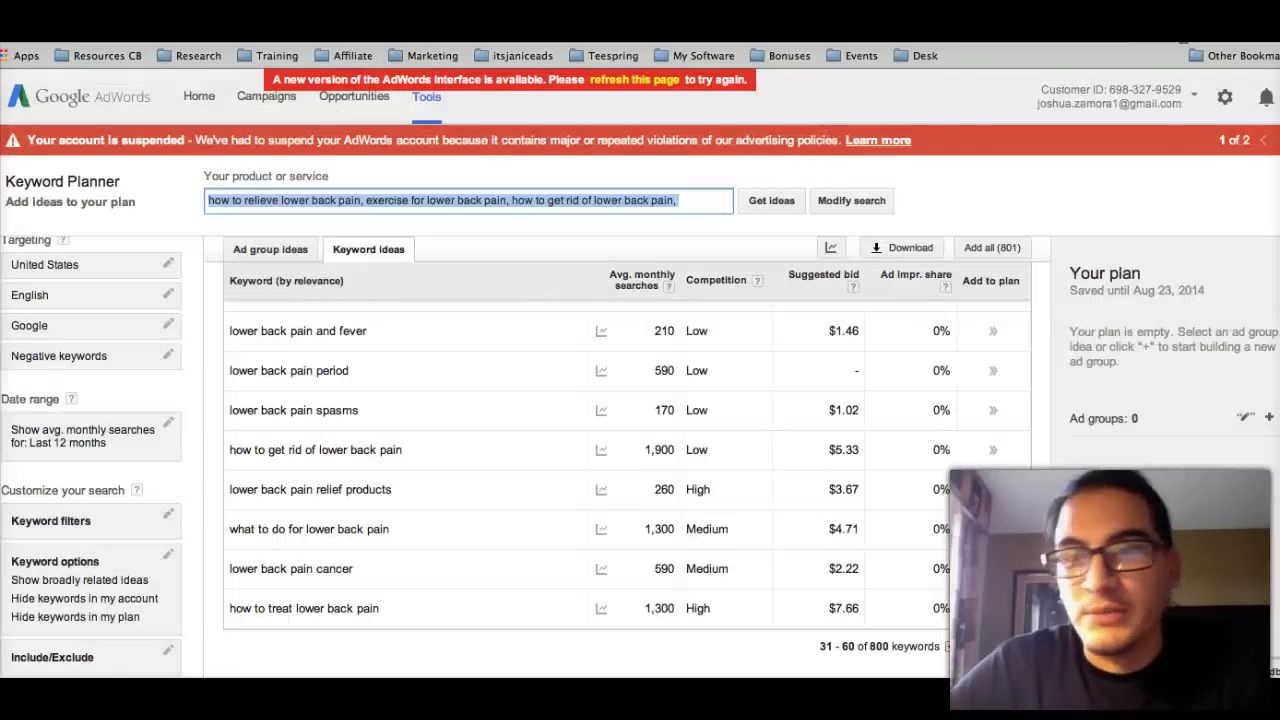
{"action": "key", "text": "ctrl+Tab"}
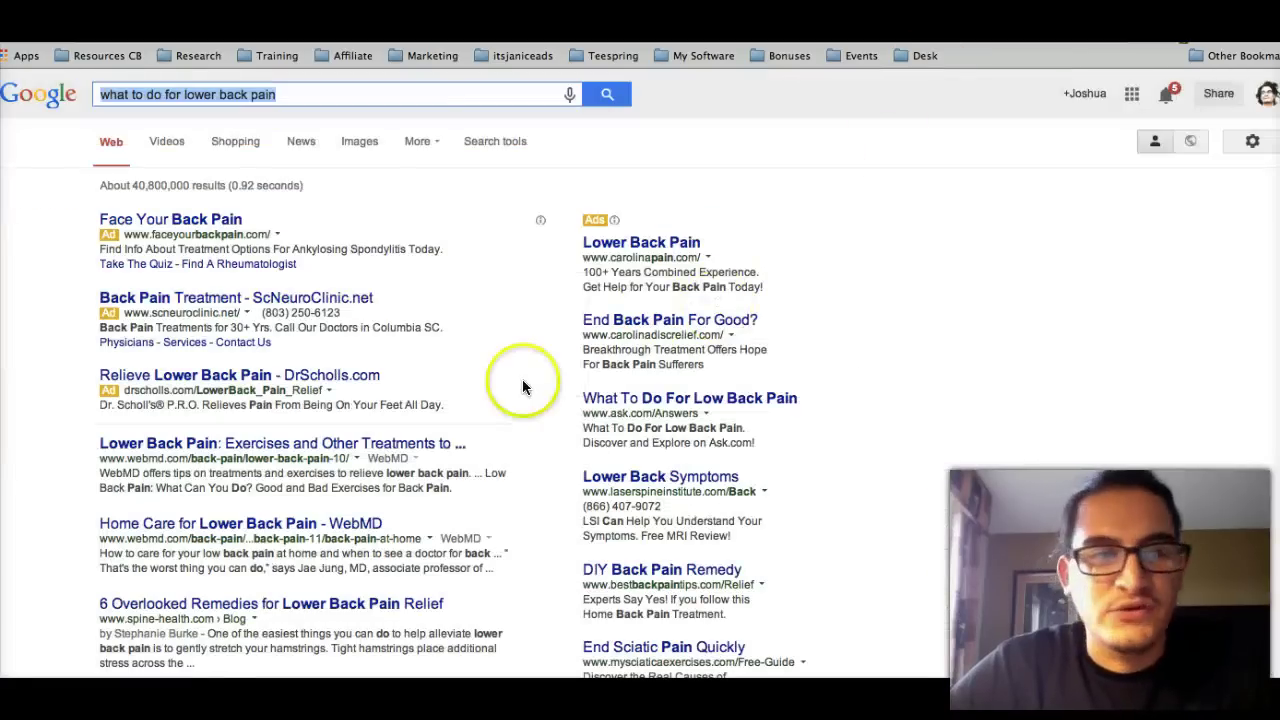
Switch to Videos results for 'what to do for lower back pain' and scroll through WebMD and YouTube clips.
{"action": "left_click", "coordinate": [158, 145]}
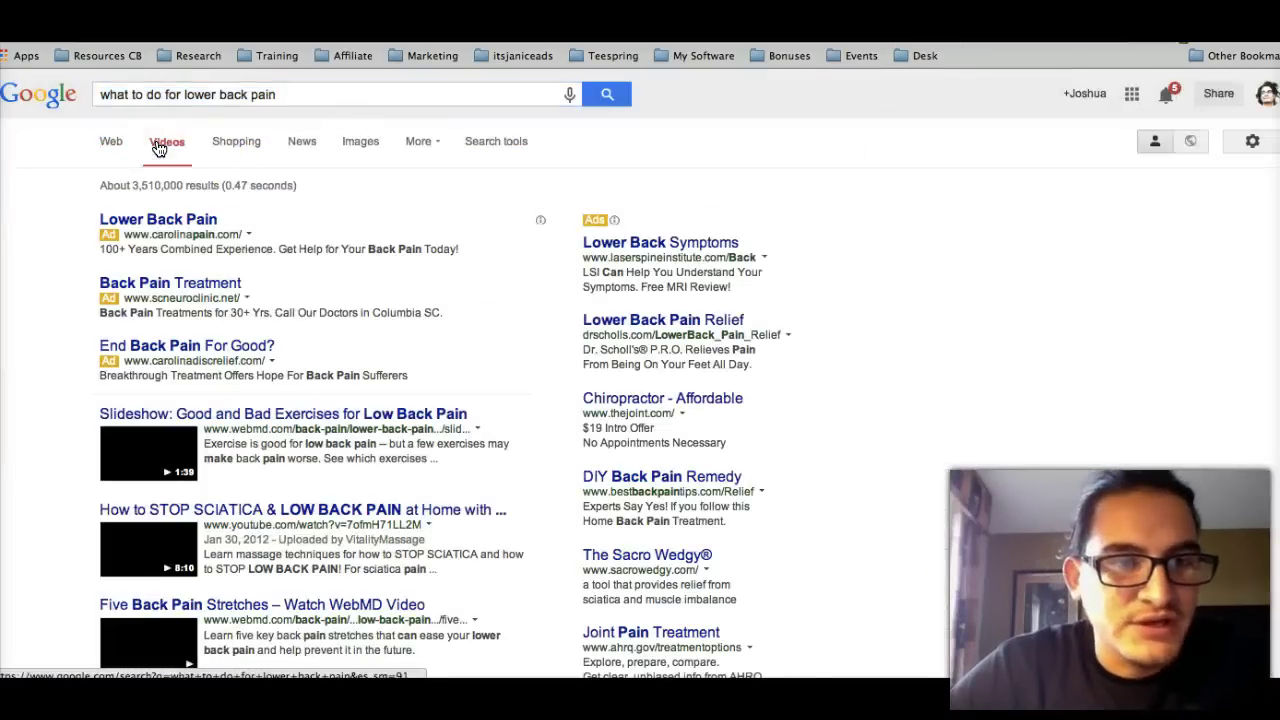
{"action": "scroll", "coordinate": [424, 413], "scroll_direction": "down", "scroll_amount": 1}
{"action": "scroll", "coordinate": [424, 413], "scroll_direction": "down", "scroll_amount": 3}
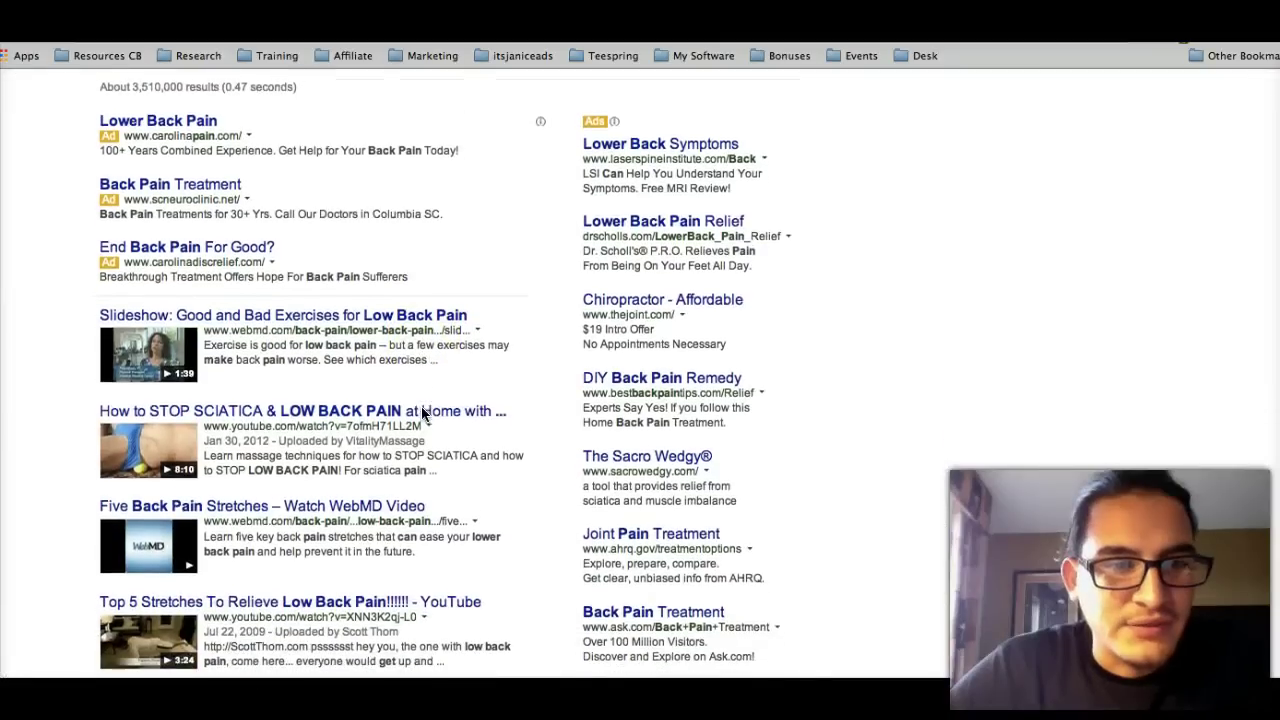
{"action": "scroll", "coordinate": [424, 413], "scroll_direction": "down", "scroll_amount": 1}
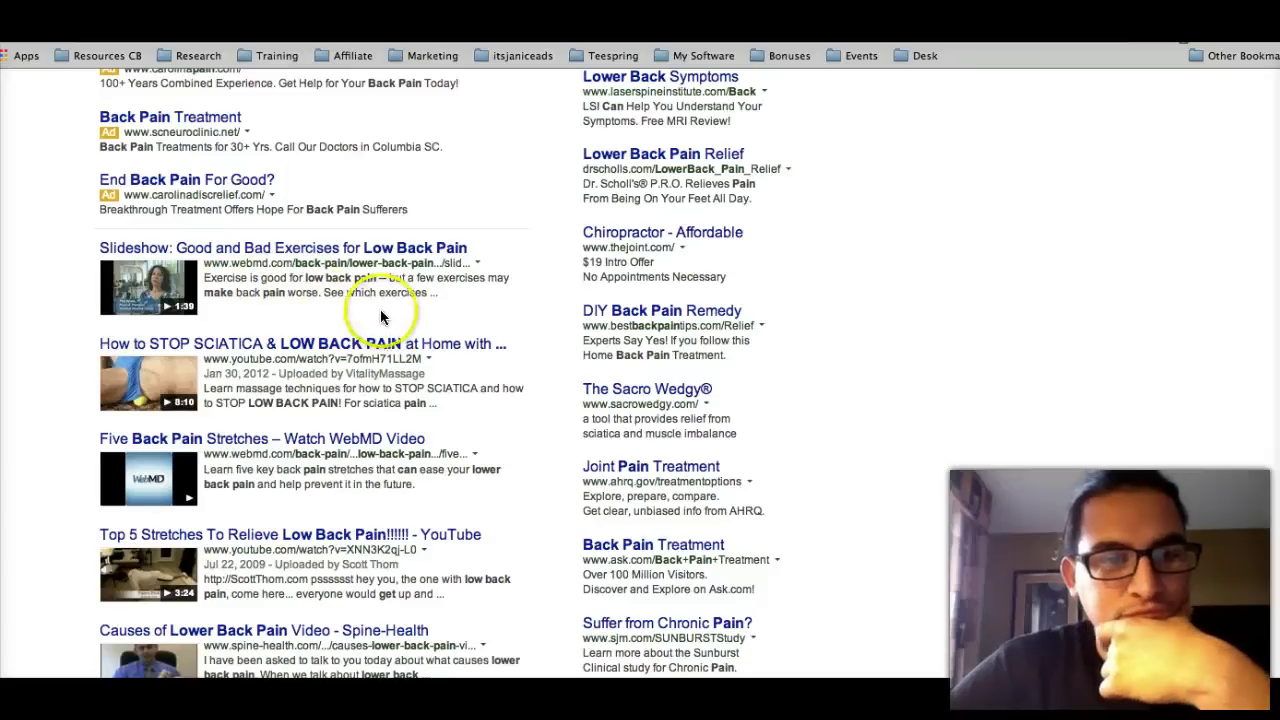
{"action": "scroll", "coordinate": [430, 315], "scroll_direction": "down", "scroll_amount": 1}
{"action": "scroll", "coordinate": [432, 318], "scroll_direction": "down", "scroll_amount": 1}
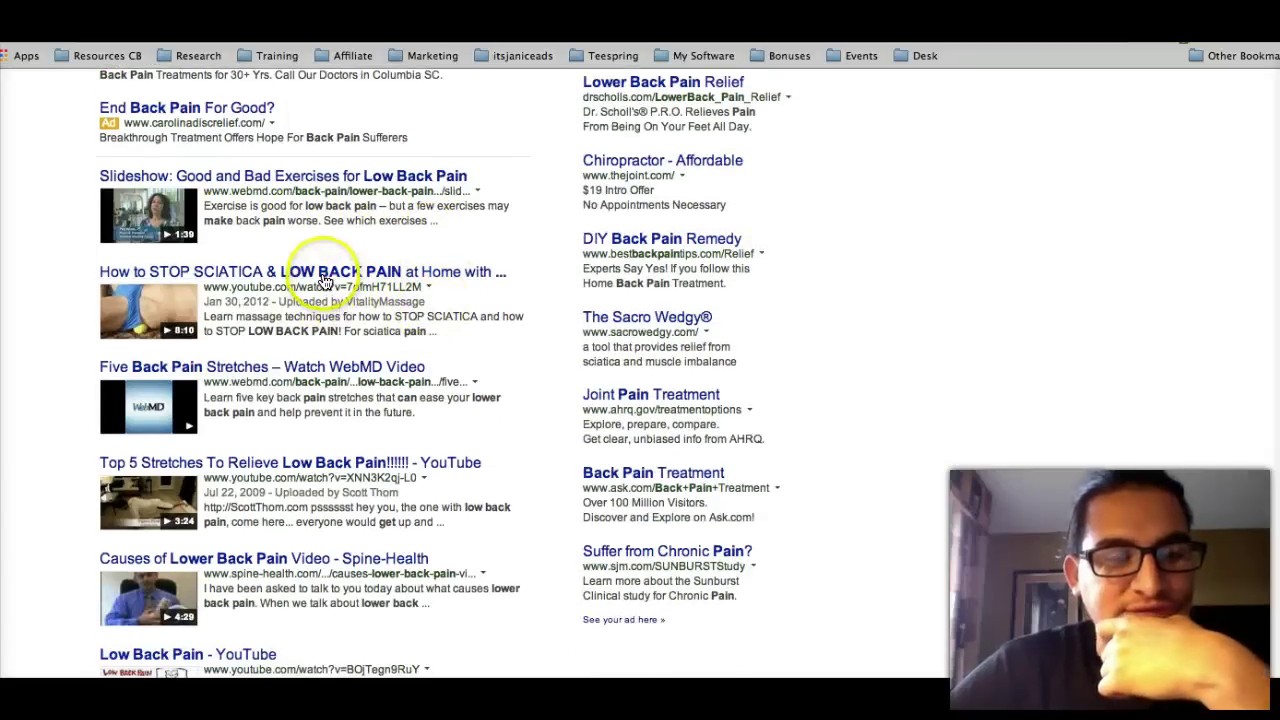
{"action": "scroll", "coordinate": [424, 318], "scroll_direction": "down", "scroll_amount": 3}
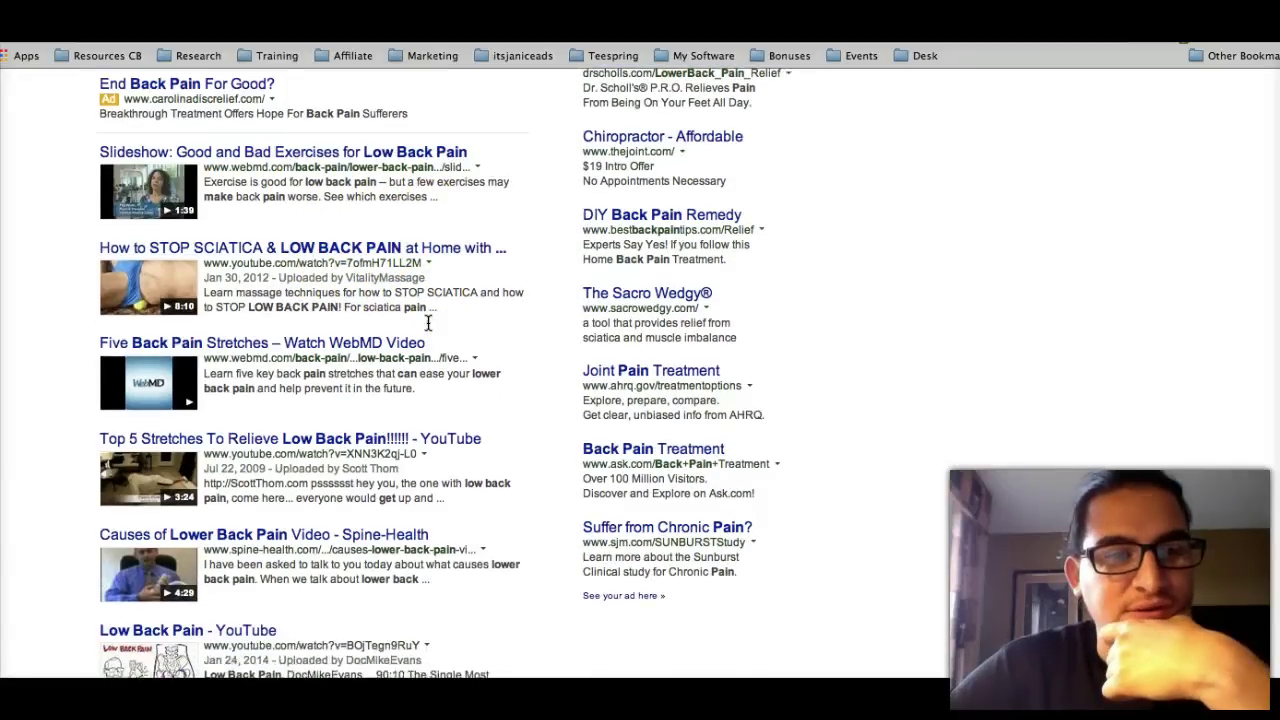
{"action": "scroll", "coordinate": [427, 322], "scroll_direction": "down", "scroll_amount": 6}
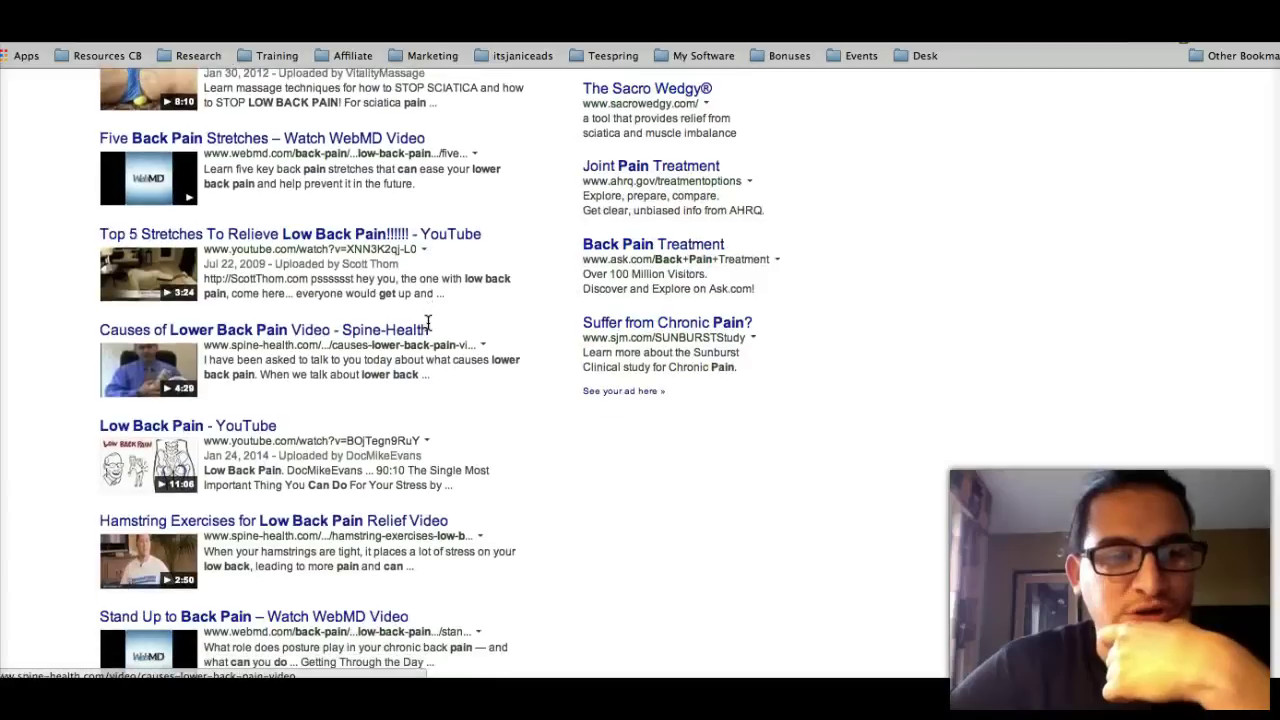
{"action": "scroll", "coordinate": [427, 322], "scroll_direction": "down", "scroll_amount": 3}
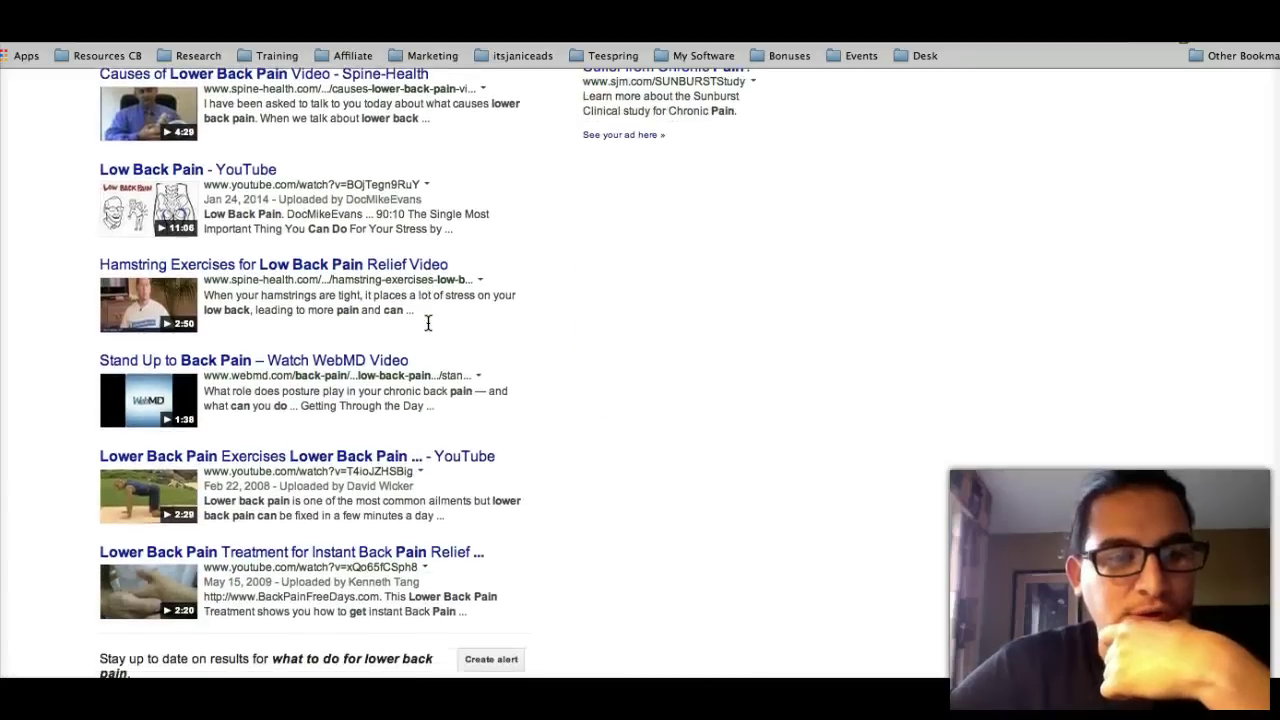
{"action": "scroll", "coordinate": [427, 322], "scroll_direction": "down", "scroll_amount": 3}
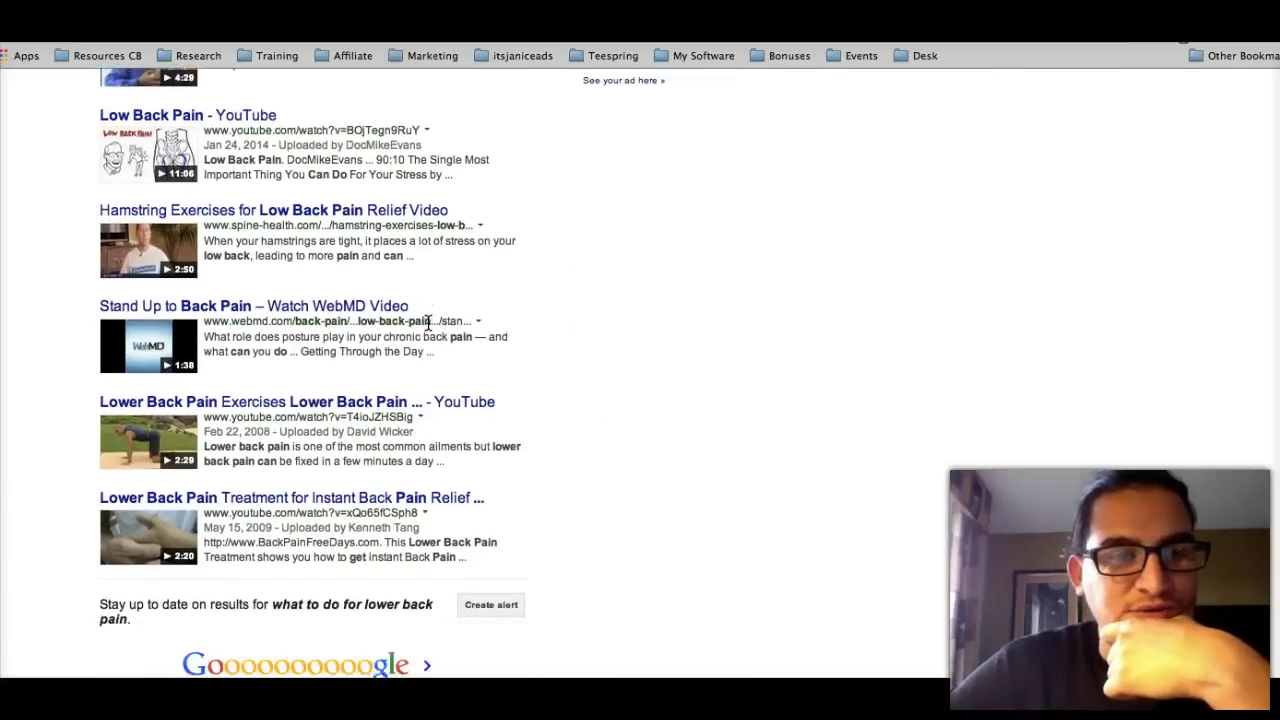
{"action": "scroll", "coordinate": [427, 322], "scroll_direction": "up", "scroll_amount": 15}
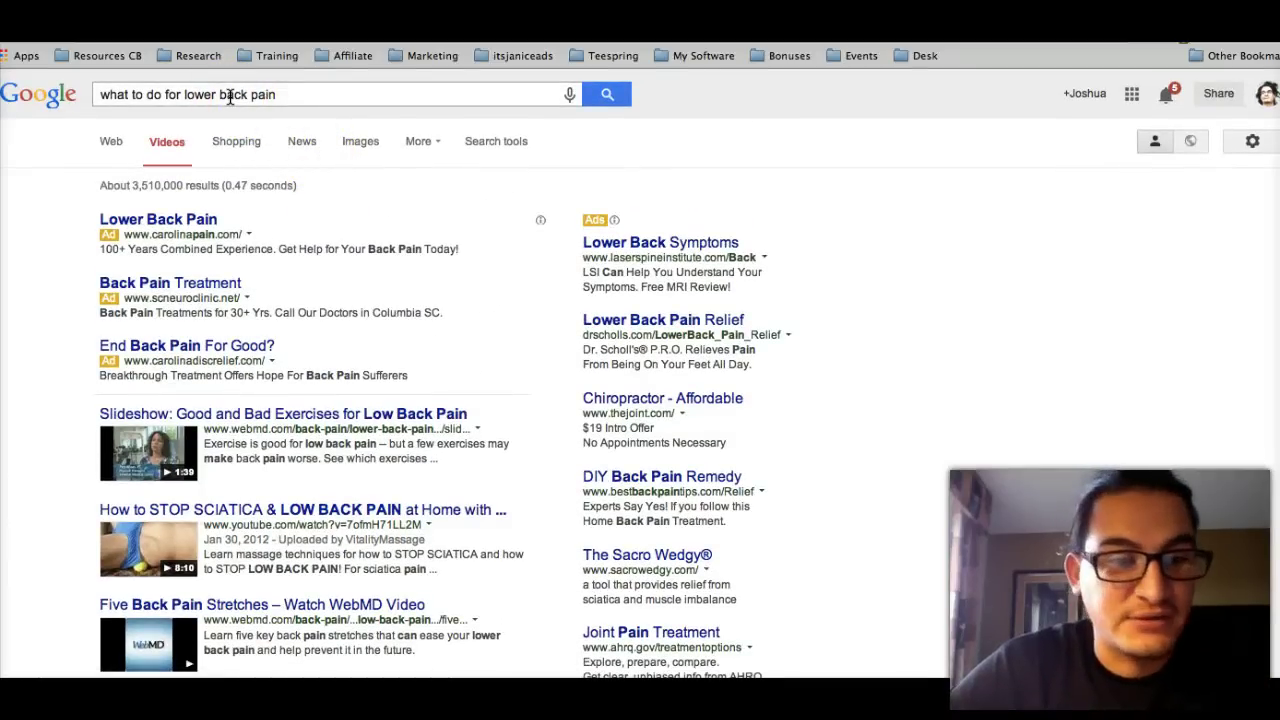
Return to web results and select the first six related searches for 'what to do for lower back pain'.
{"action": "left_click", "coordinate": [110, 143]}
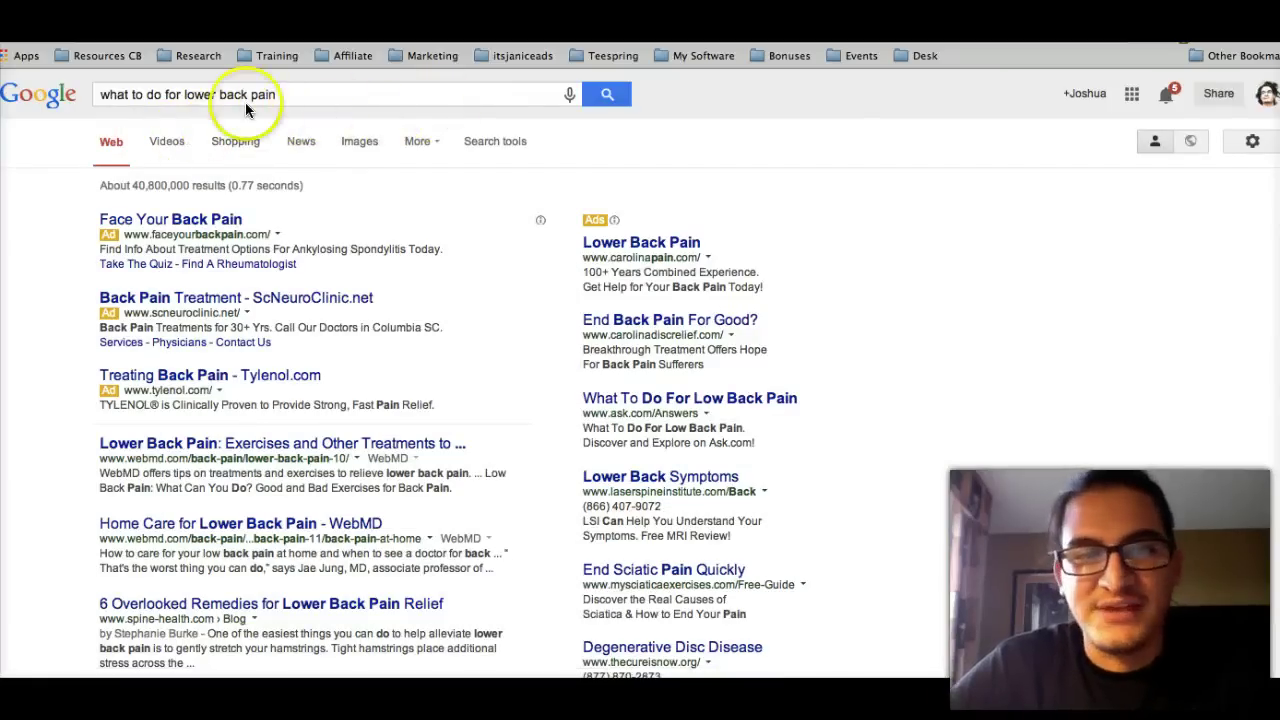
{"action": "scroll", "coordinate": [268, 268], "scroll_direction": "down", "scroll_amount": 15}
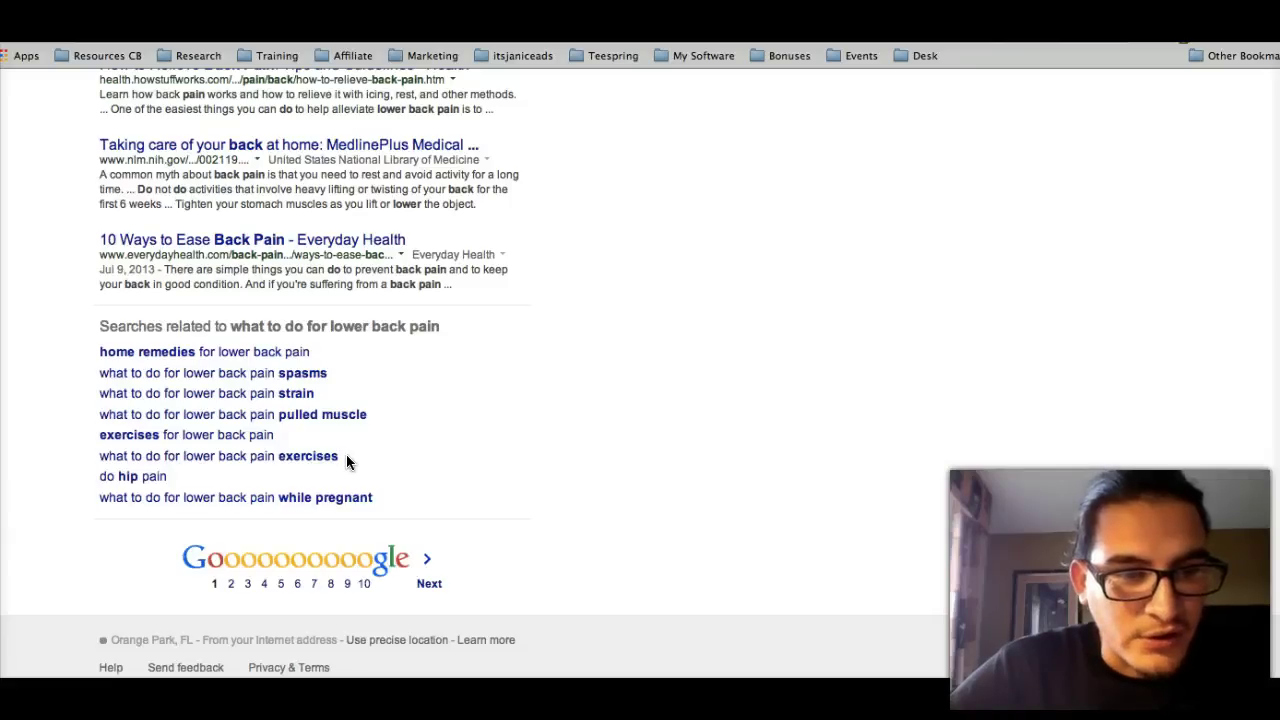
{"action": "left_click_drag", "start_coordinate": [346, 461], "coordinate": [103, 358]}
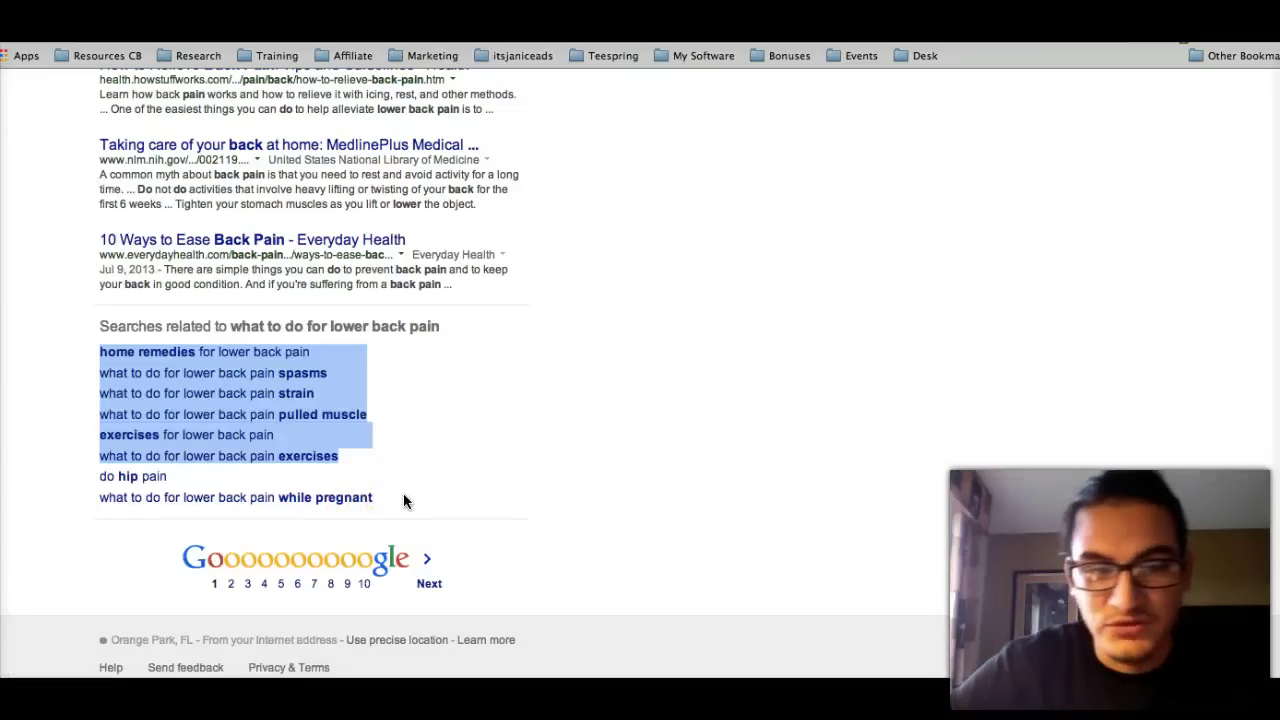
{"action": "left_click", "coordinate": [358, 502]}
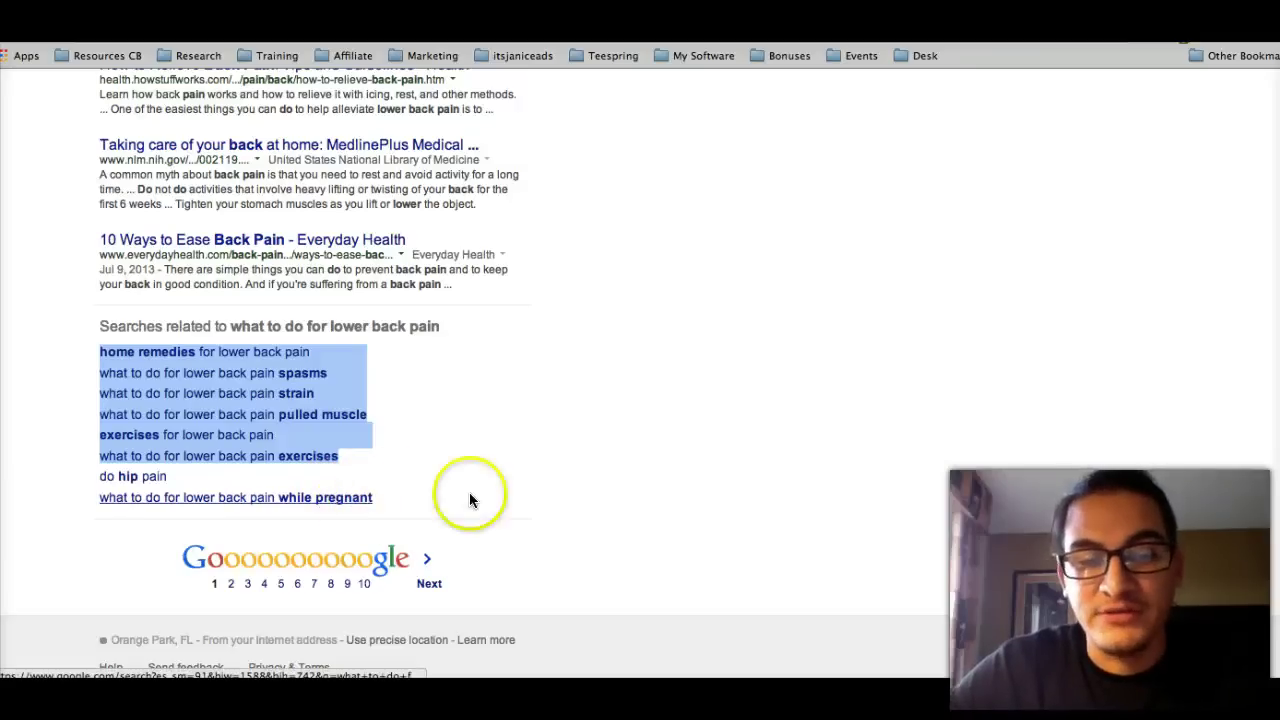
Go to the keyword document and confirm reloading the page from the revert-to-earlier-revision prompt.
{"action": "left_click", "coordinate": [914, 680]}
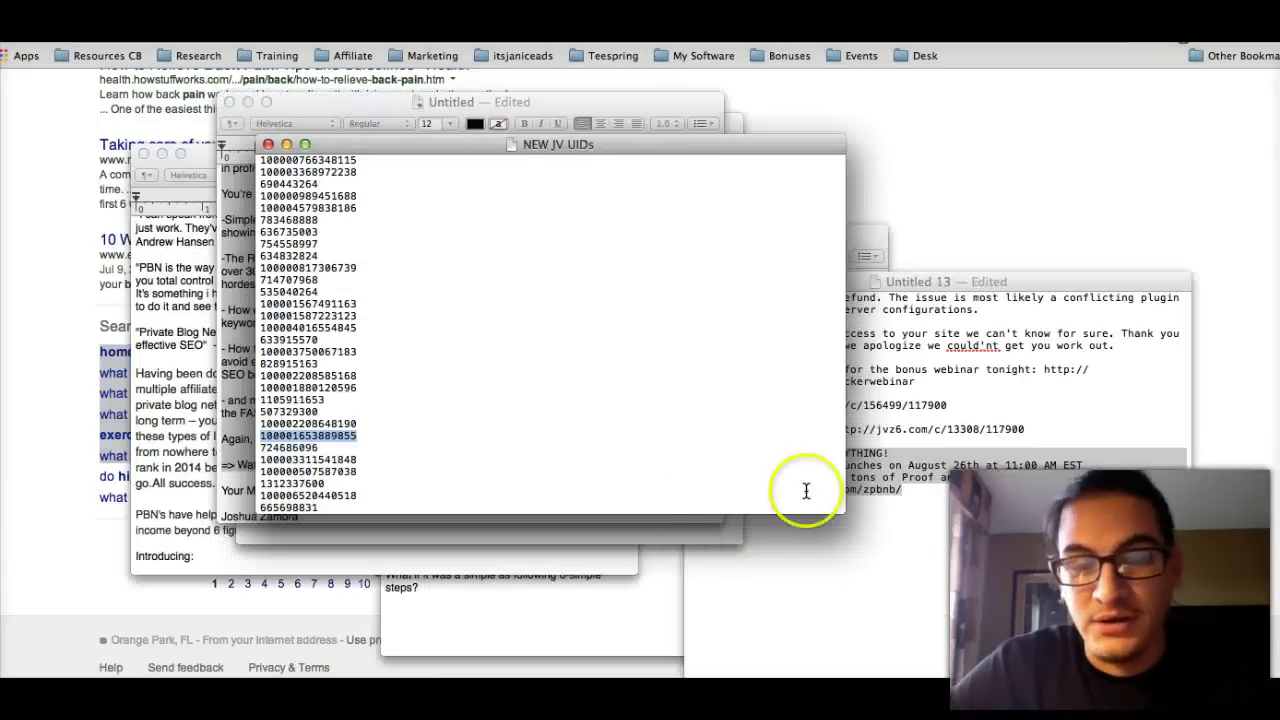
{"action": "left_click", "coordinate": [1049, 163]}
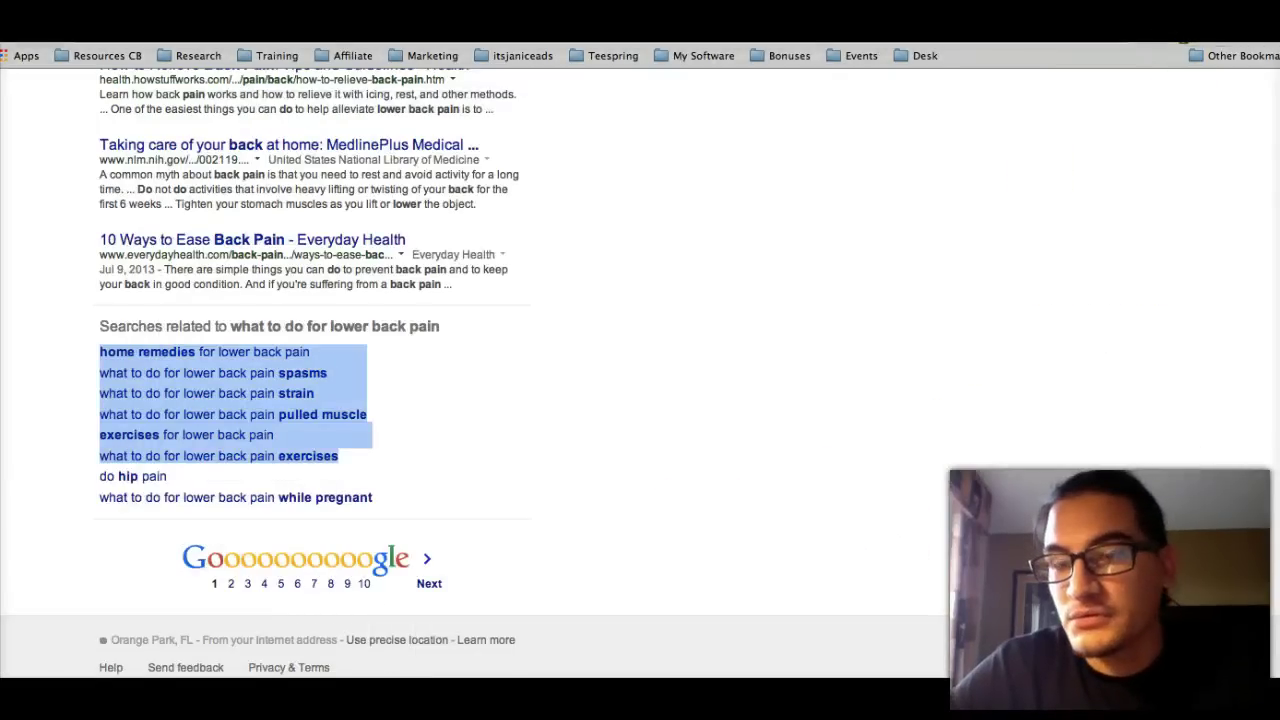
{"action": "left_click", "coordinate": [1180, 28]}
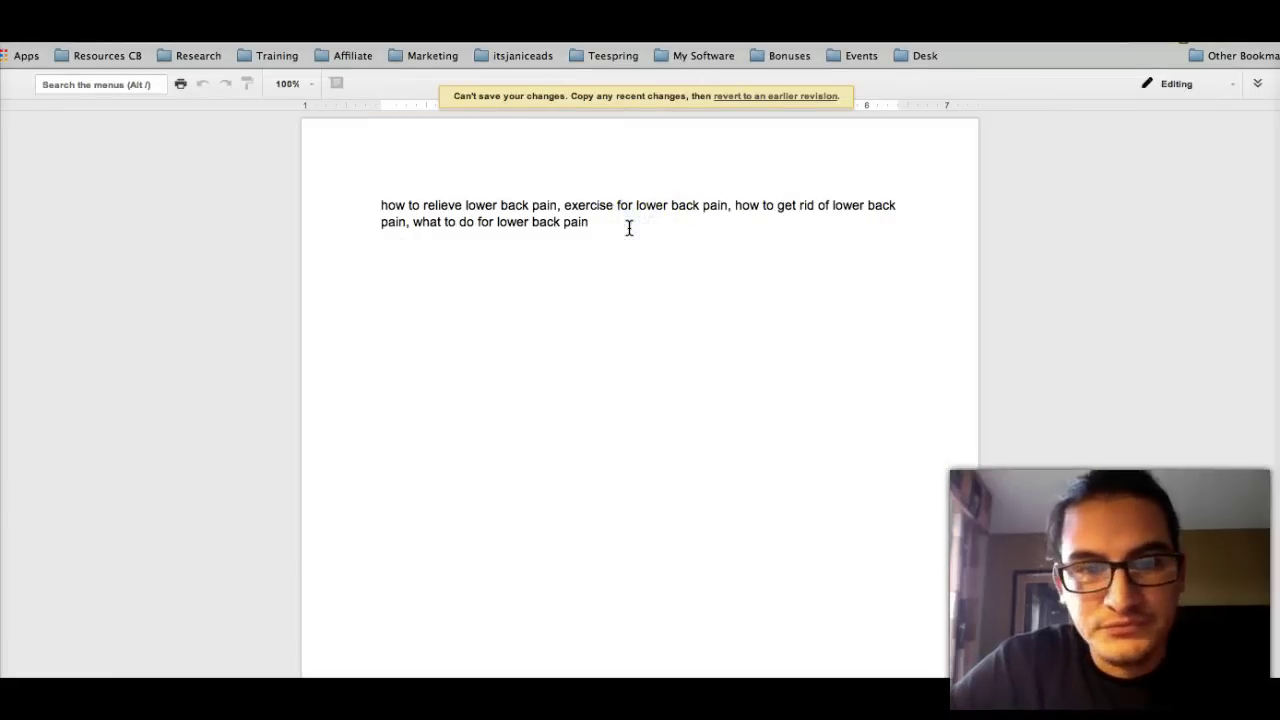
{"action": "left_click", "coordinate": [797, 97]}
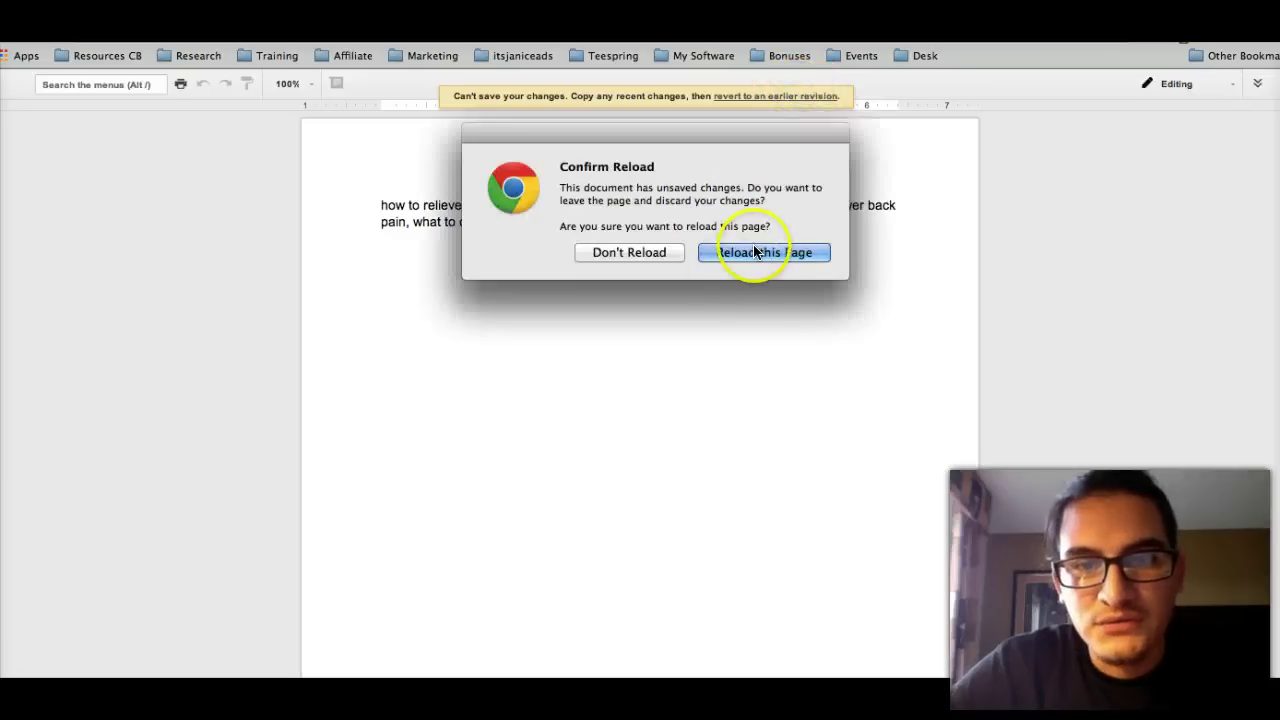
{"action": "left_click", "coordinate": [645, 256]}
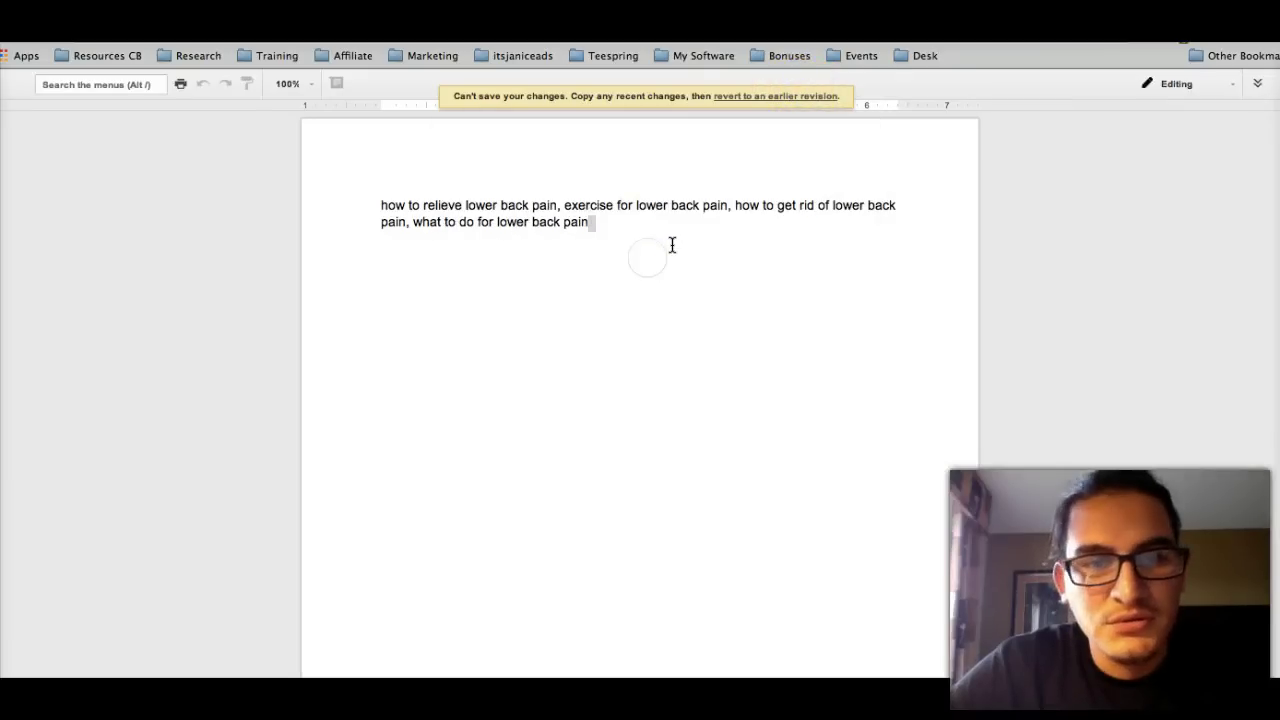
{"action": "left_click", "coordinate": [641, 225]}
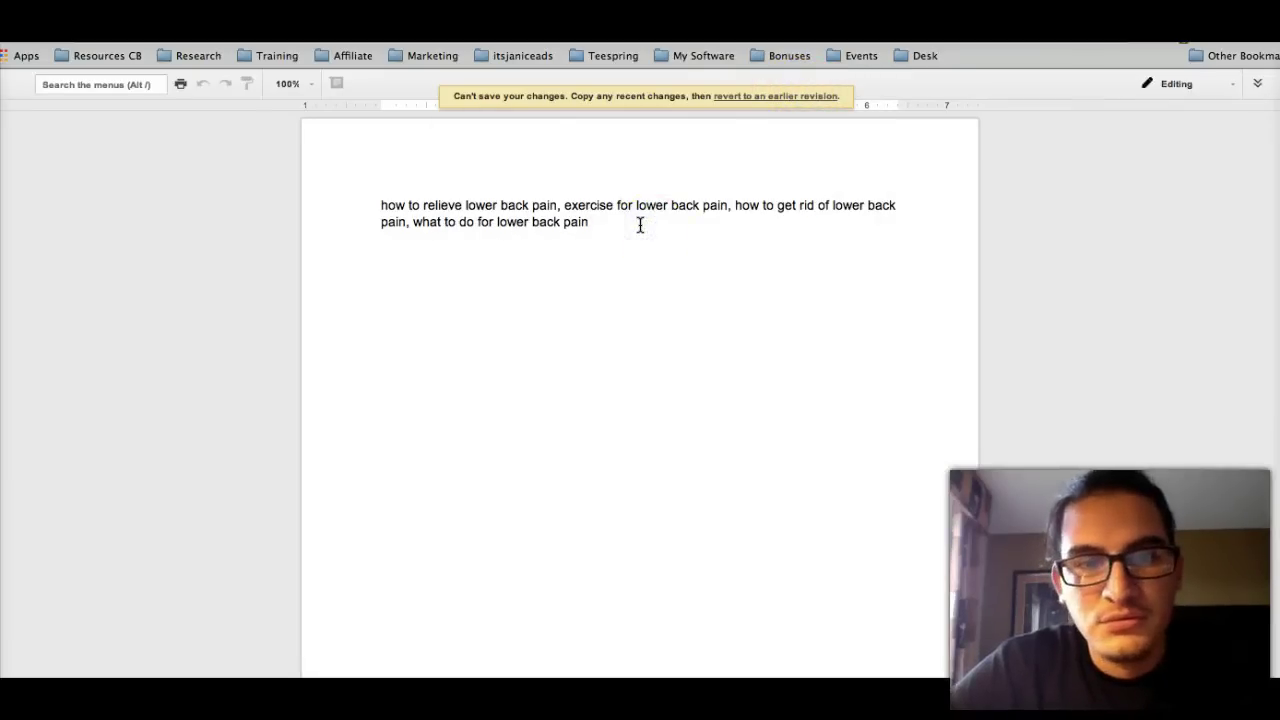
{"action": "left_click", "coordinate": [750, 96]}
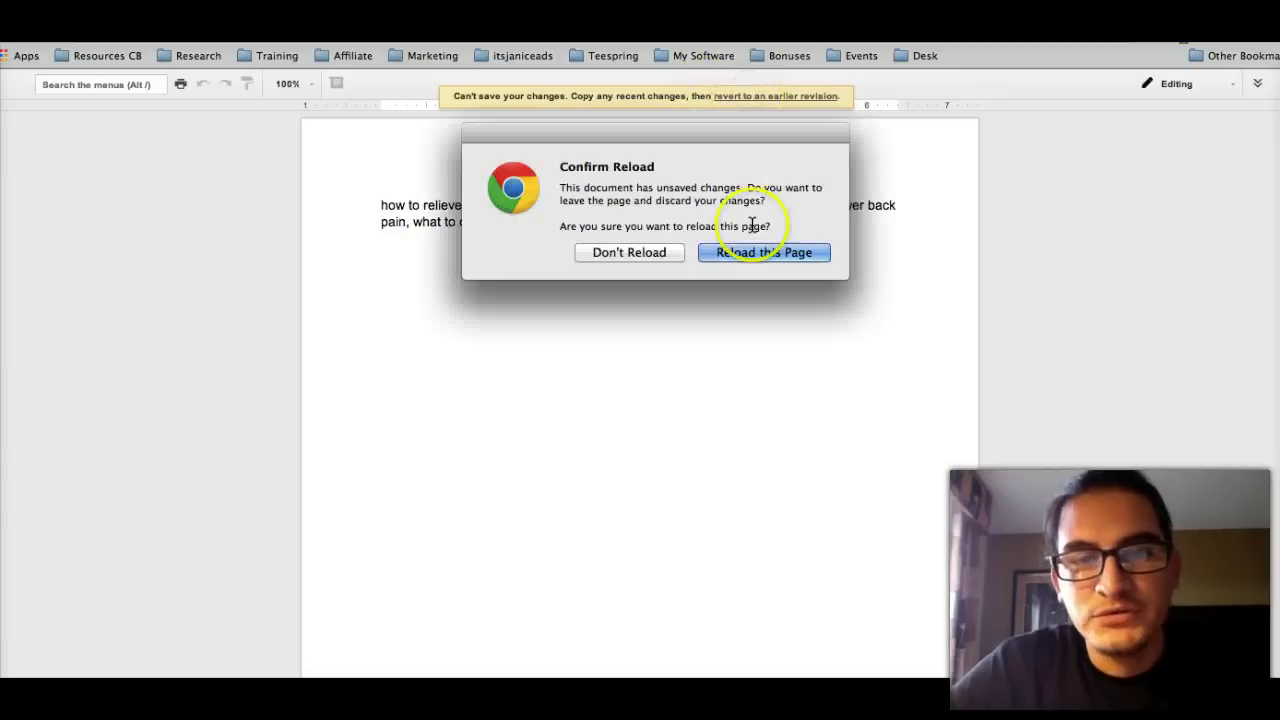
{"action": "left_click", "coordinate": [757, 252]}
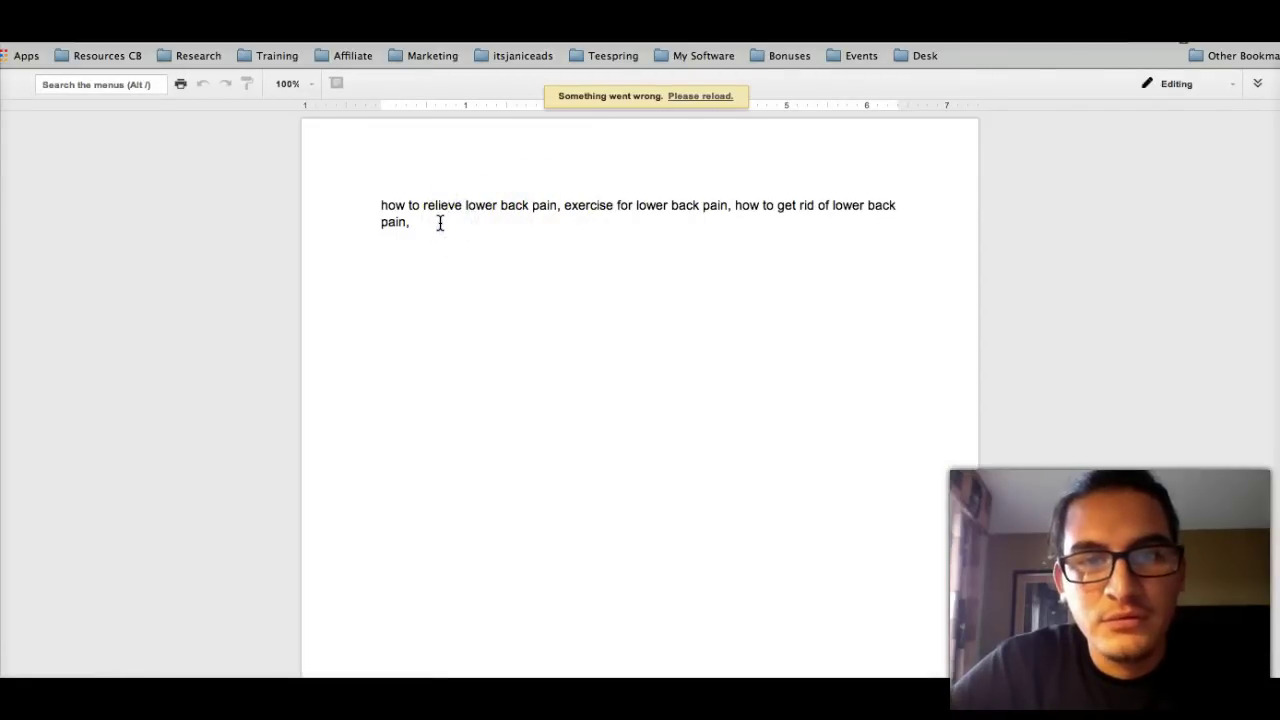
Reload the document again after the save error and keep it in Editing mode.
{"action": "left_click", "coordinate": [709, 96]}
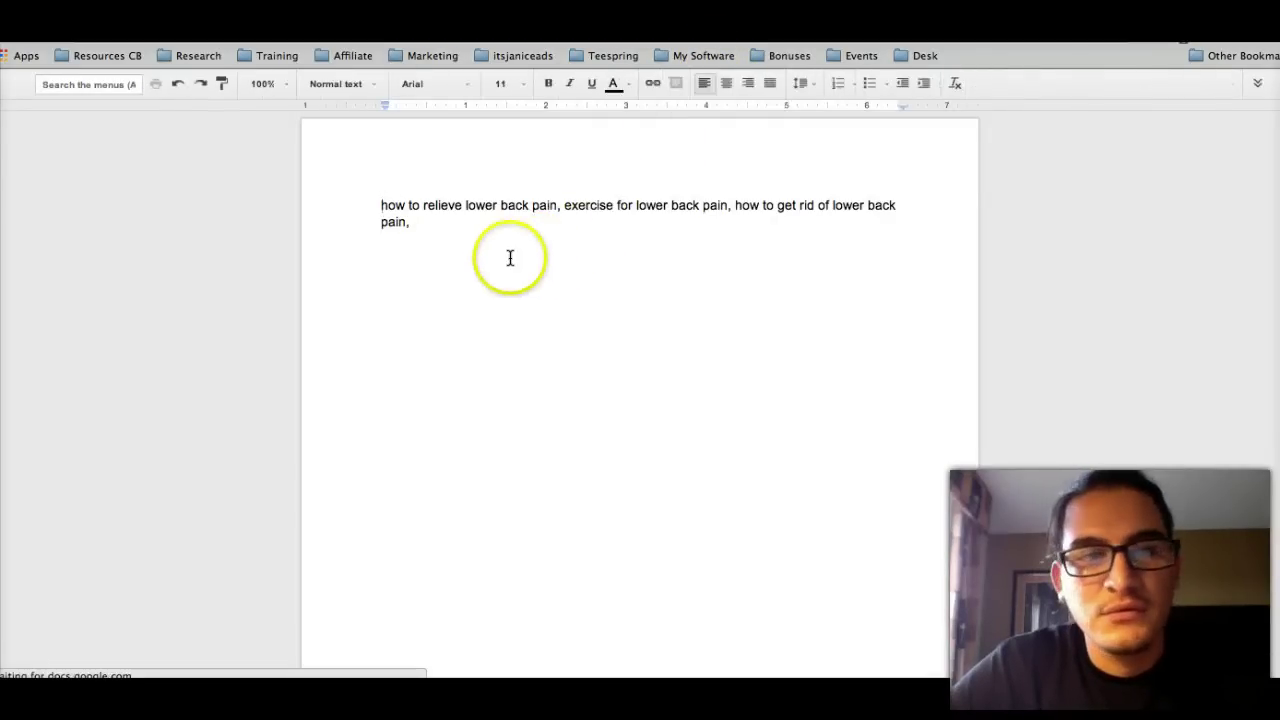
{"action": "left_click", "coordinate": [448, 227]}
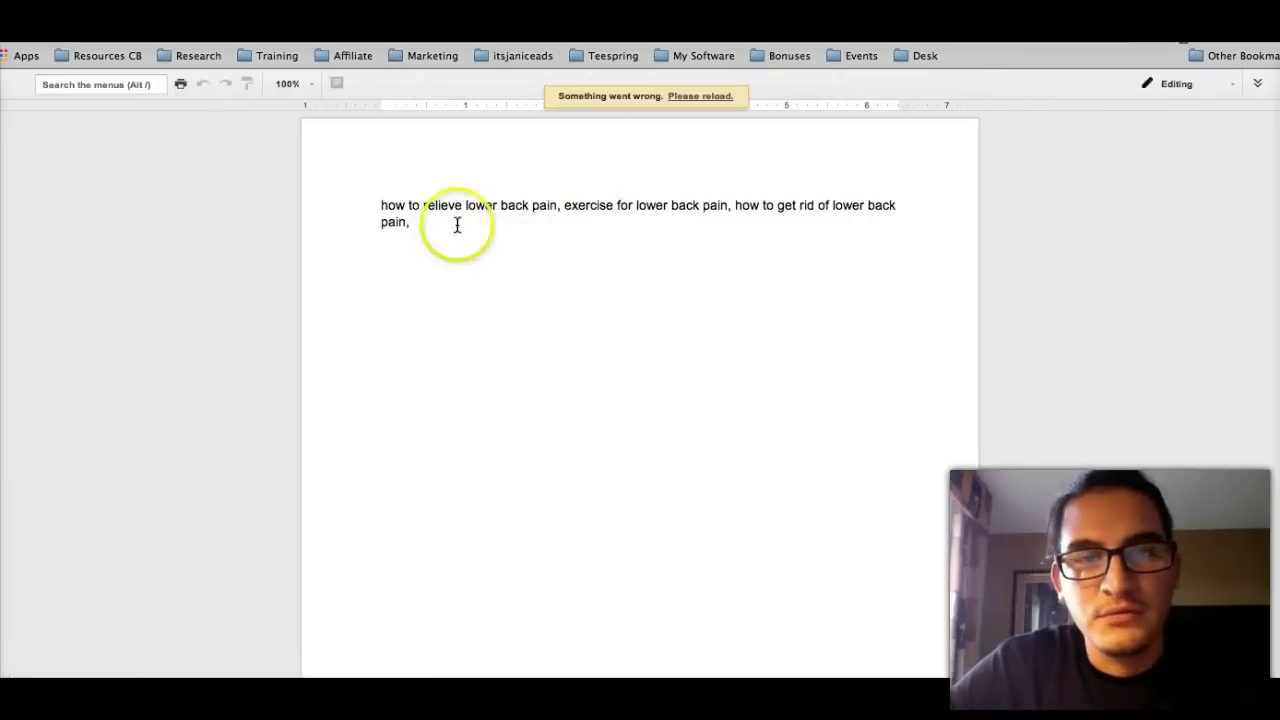
{"action": "left_click", "coordinate": [710, 97]}
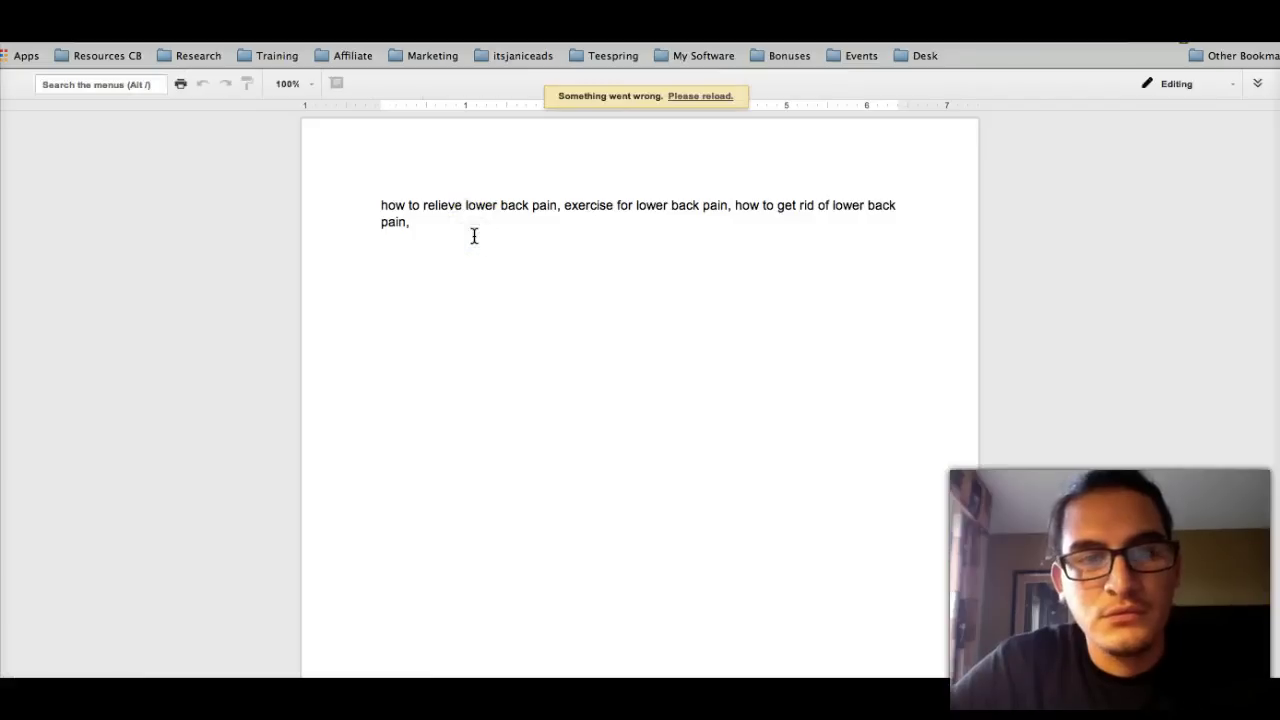
{"action": "left_click", "coordinate": [429, 221]}
{"action": "triple_click", "coordinate": [429, 221]}
{"action": "left_click", "coordinate": [416, 220]}
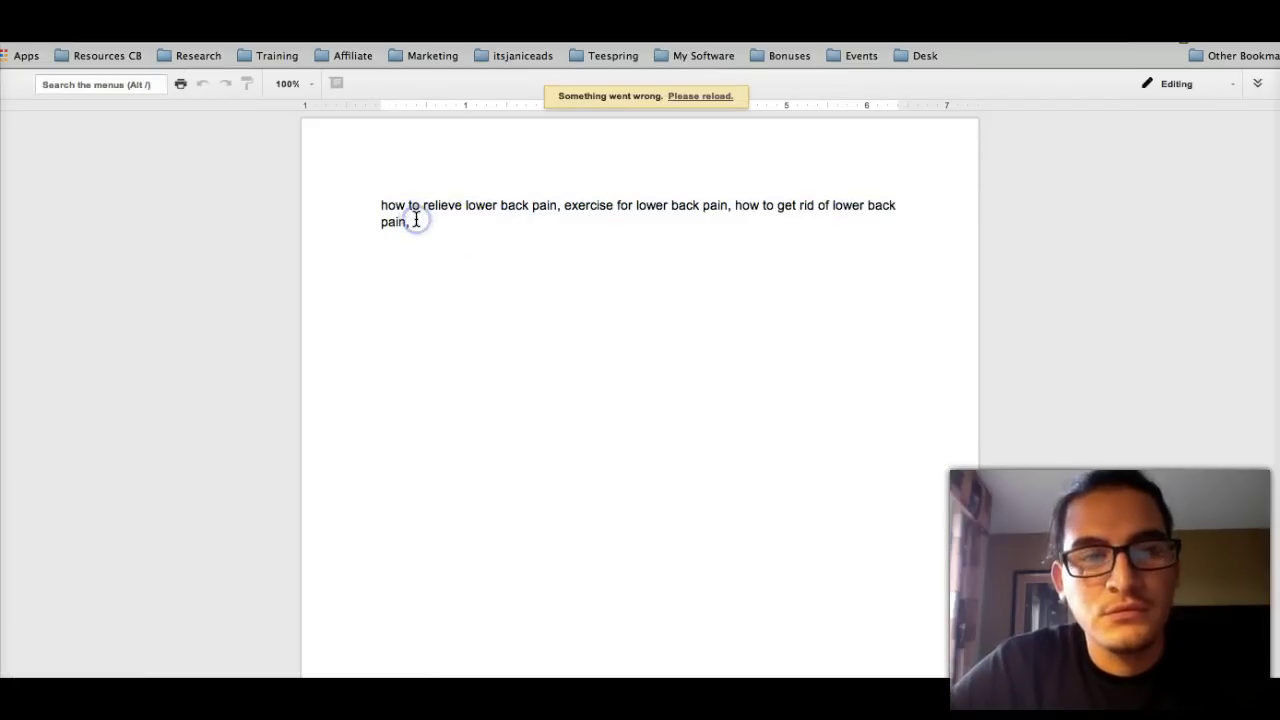
{"action": "left_click", "coordinate": [1164, 80]}
{"action": "left_click", "coordinate": [1122, 118]}
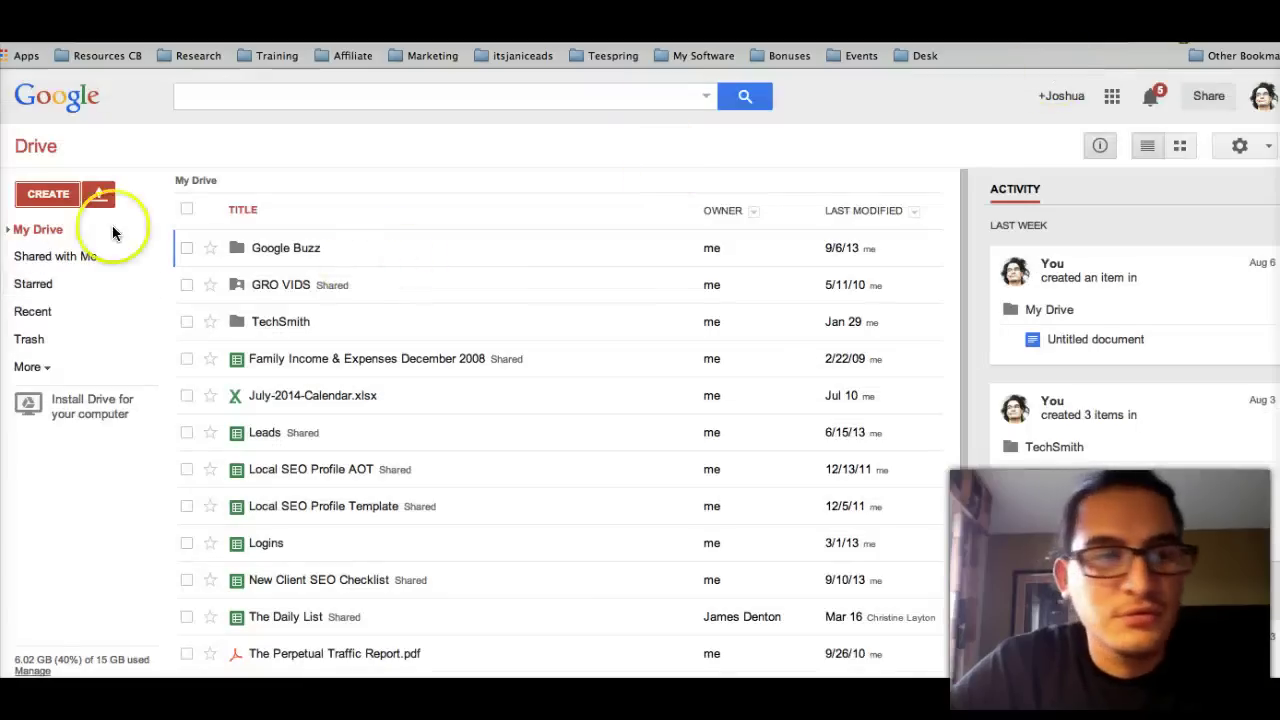
Create a new Google document and paste the six copied related searches into it.
{"action": "left_click", "coordinate": [46, 195]}
{"action": "left_click", "coordinate": [86, 277]}
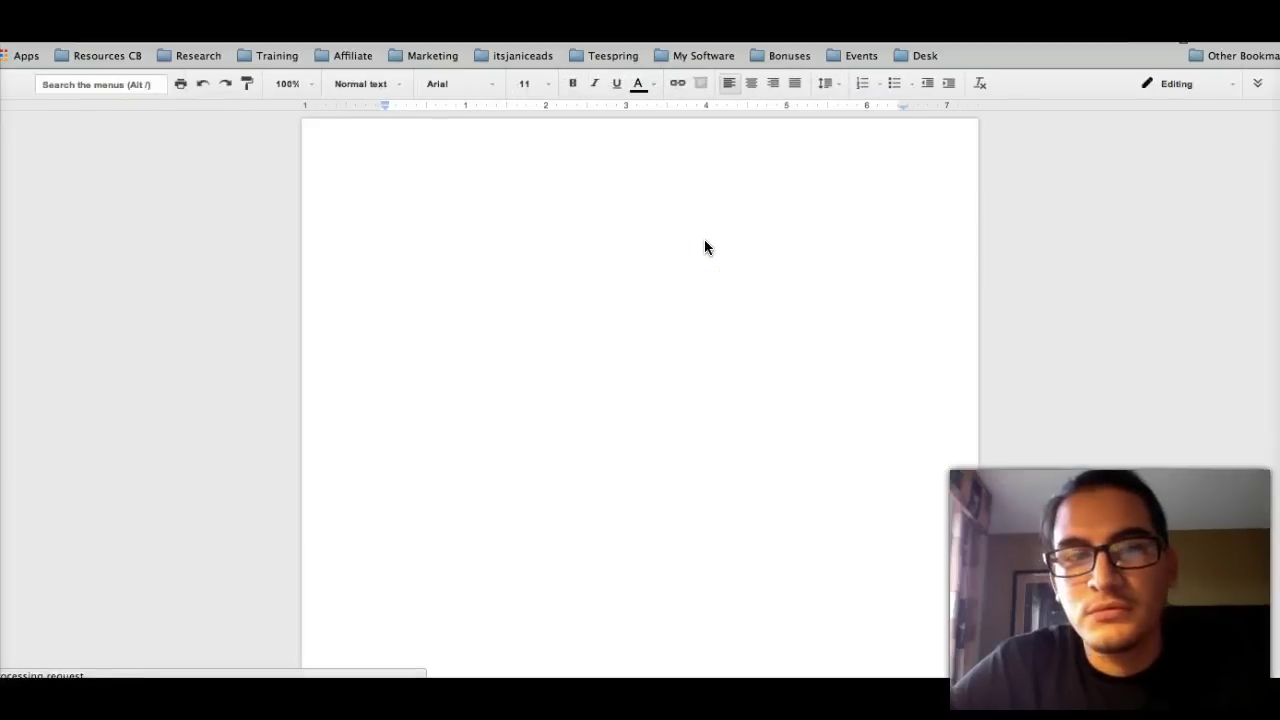
{"action": "left_click", "coordinate": [626, 231]}
{"action": "type", "text": "home remedies for lower back pain what to do for lower back pain spasms what to do for lower back pain strain what to do for lower back pain pulled muscle exercises for lower back pain what to do for lower back pain exercises"}
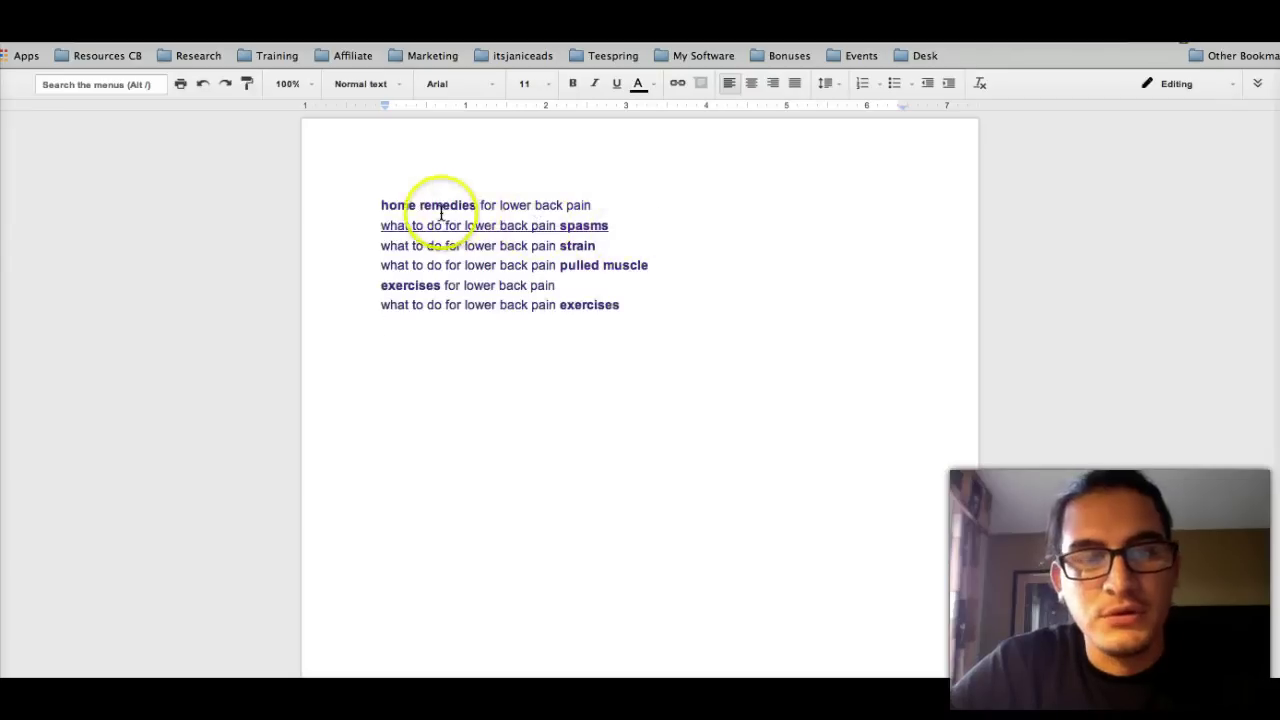
{"action": "key", "text": "ctrl+z"}
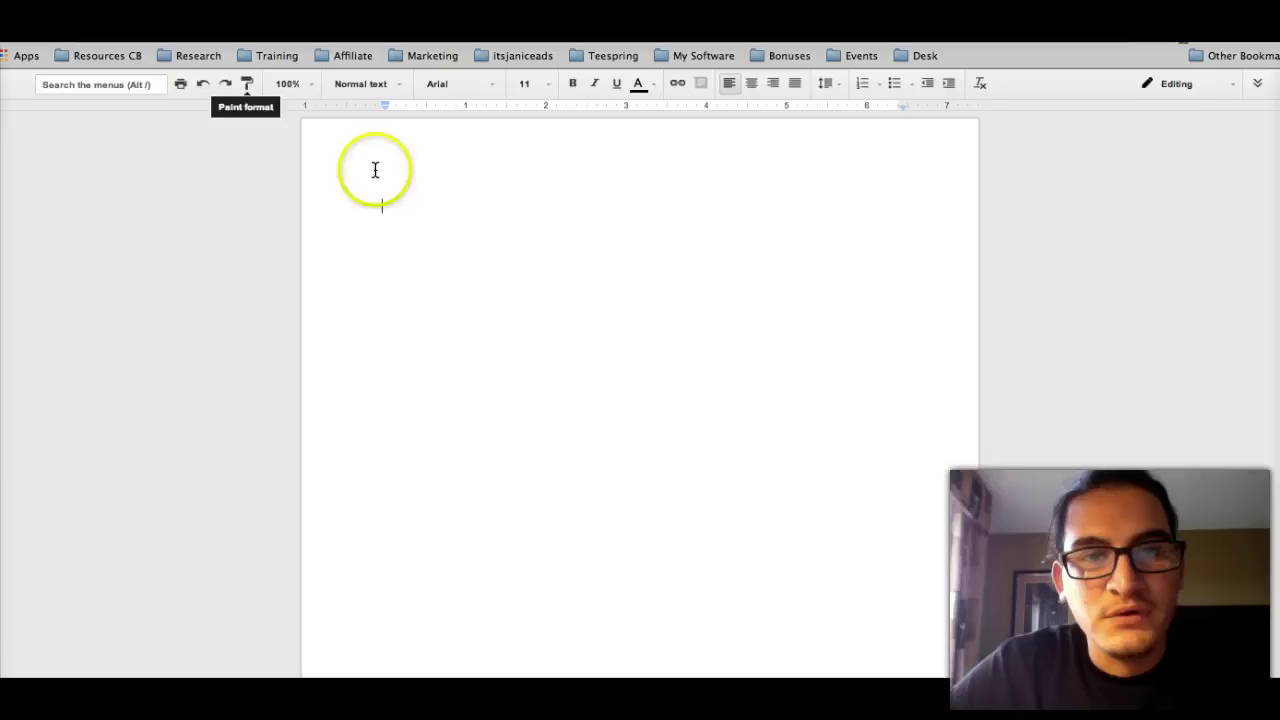
{"action": "type", "text": "home remedies for lower back pain what to do for lower back pain spasms what to do for lower back pain strain what to do for lower back pain pulled muscle exercises for lower back pain what to do for lower back pain exercises"}
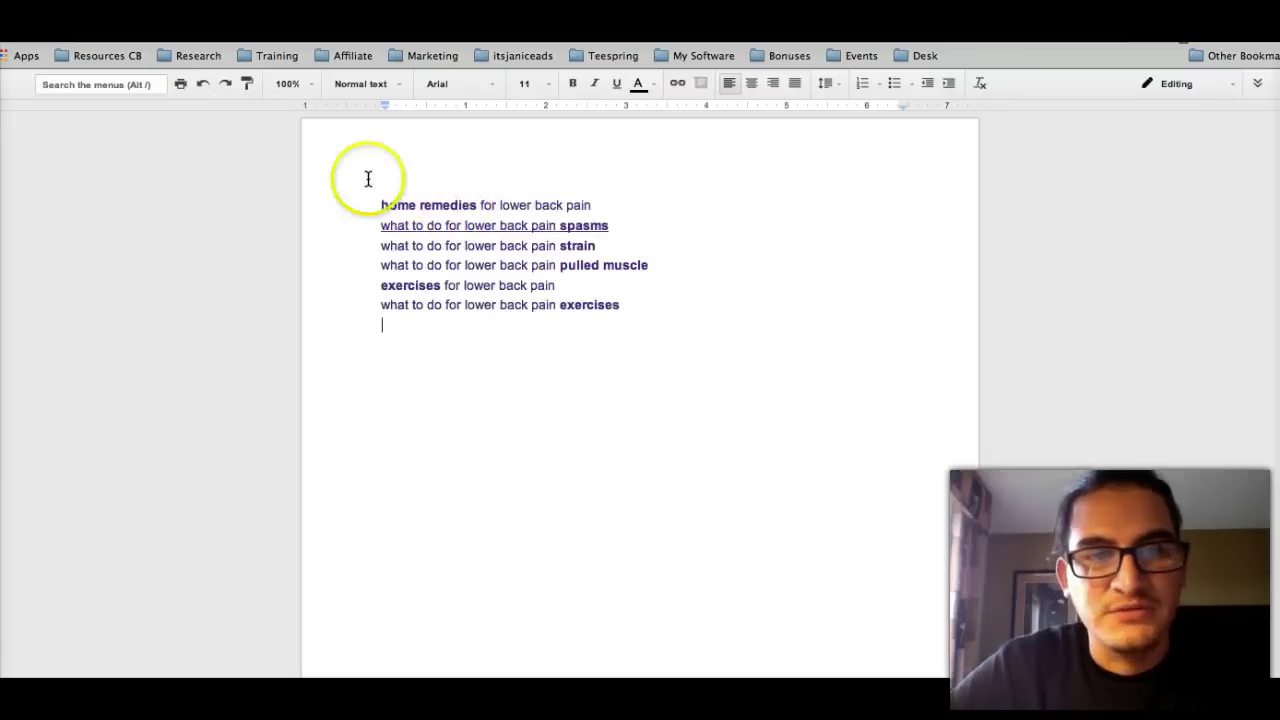
Remove the links from all six pasted lines, from home remedies through exercises for lower back pain.
{"action": "left_click", "coordinate": [377, 175]}
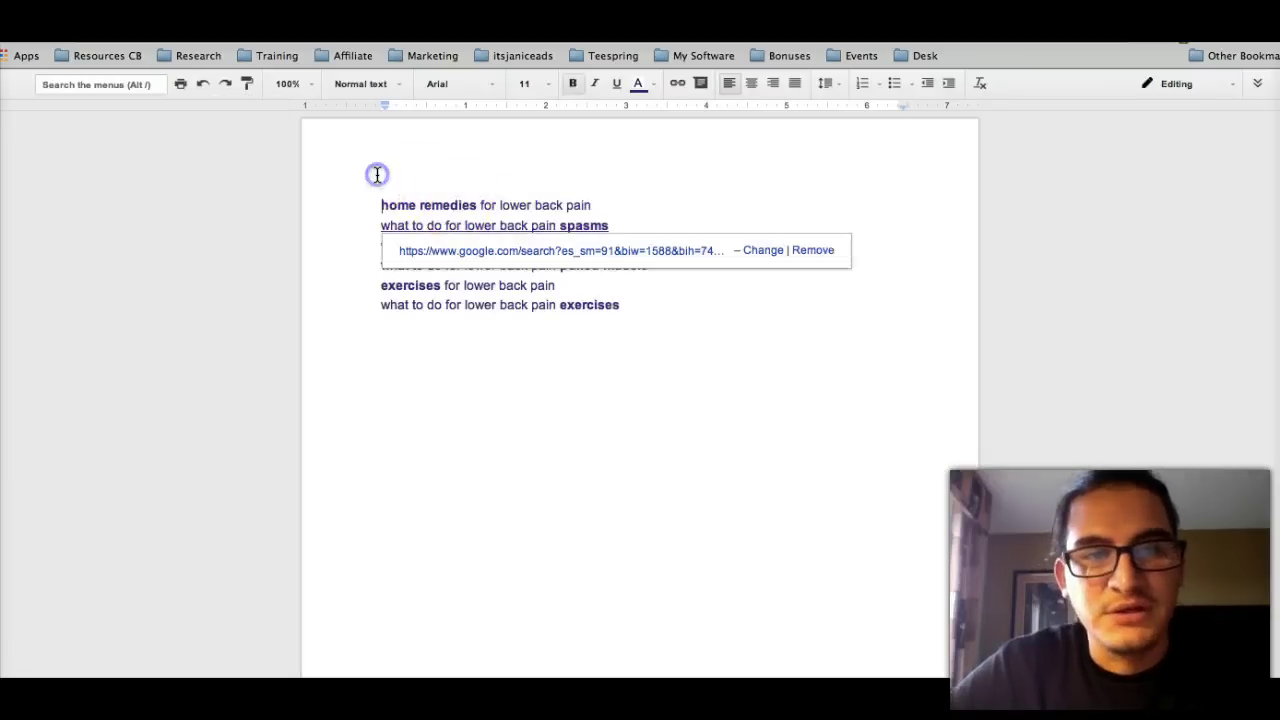
{"action": "left_click", "coordinate": [812, 250]}
{"action": "left_click", "coordinate": [603, 226]}
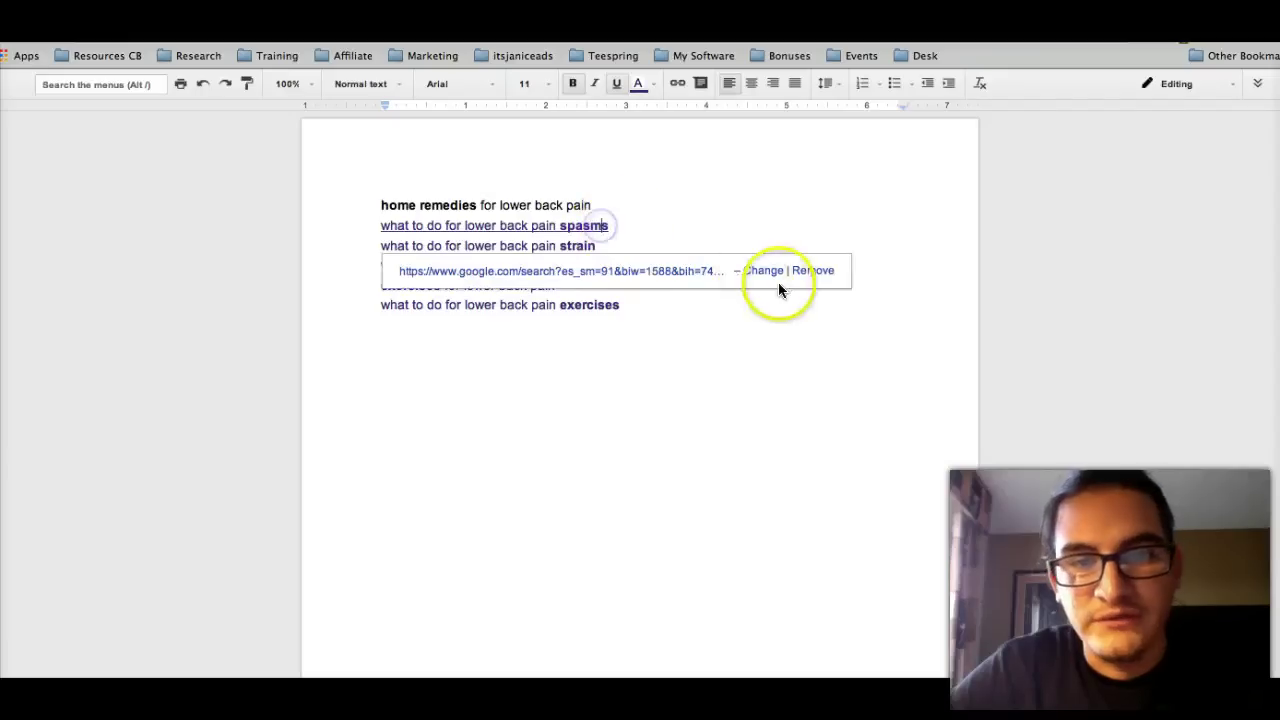
{"action": "left_click", "coordinate": [815, 275]}
{"action": "left_click", "coordinate": [585, 249]}
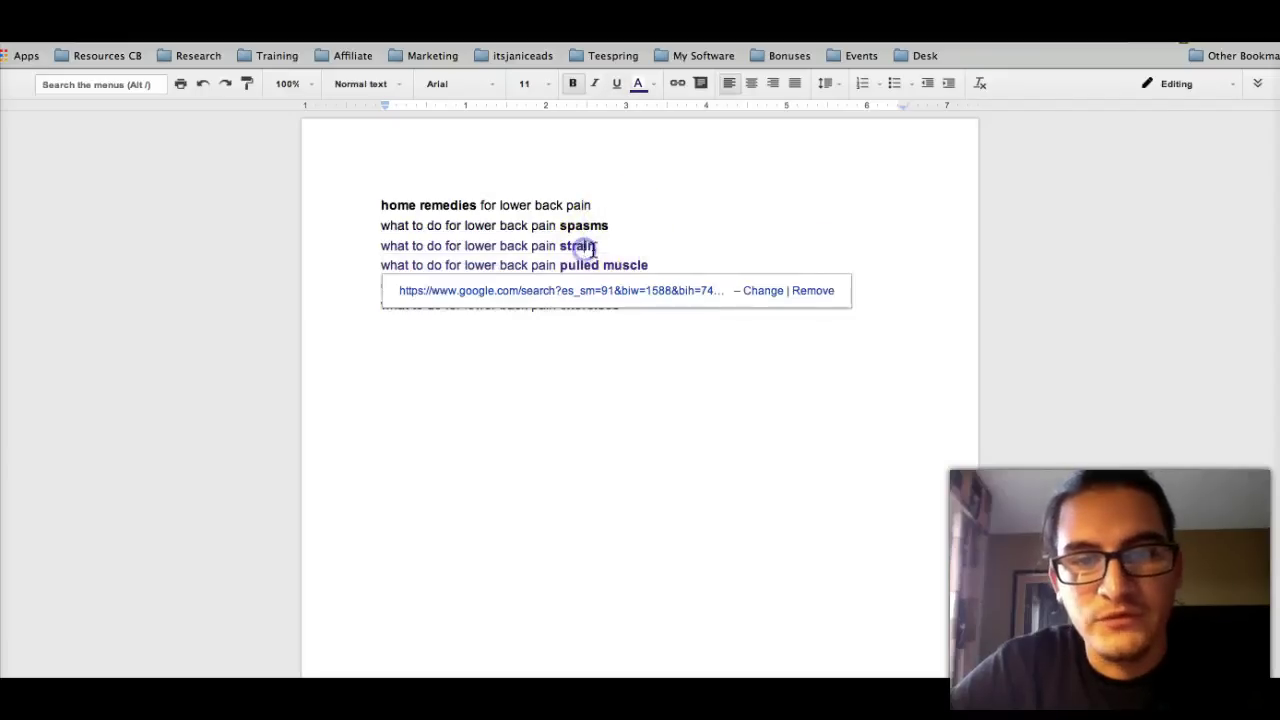
{"action": "left_click", "coordinate": [822, 289]}
{"action": "left_click", "coordinate": [634, 262]}
{"action": "left_click", "coordinate": [810, 308]}
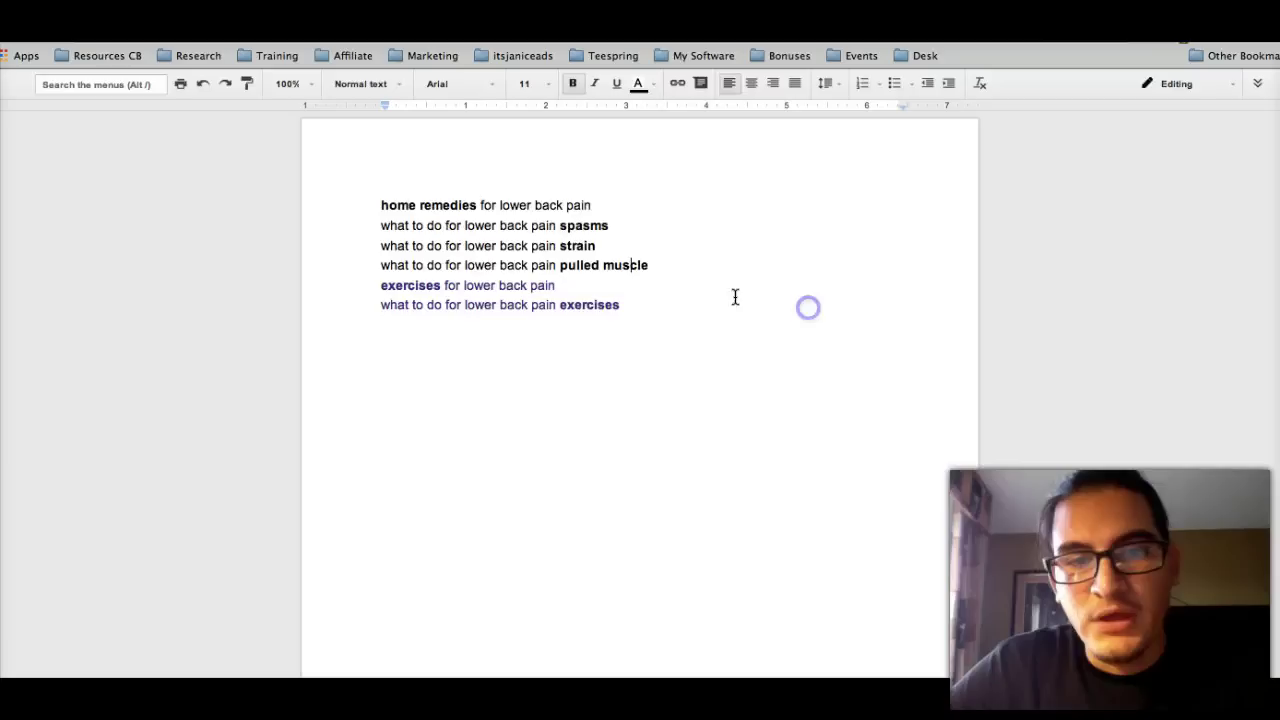
{"action": "left_click", "coordinate": [540, 284]}
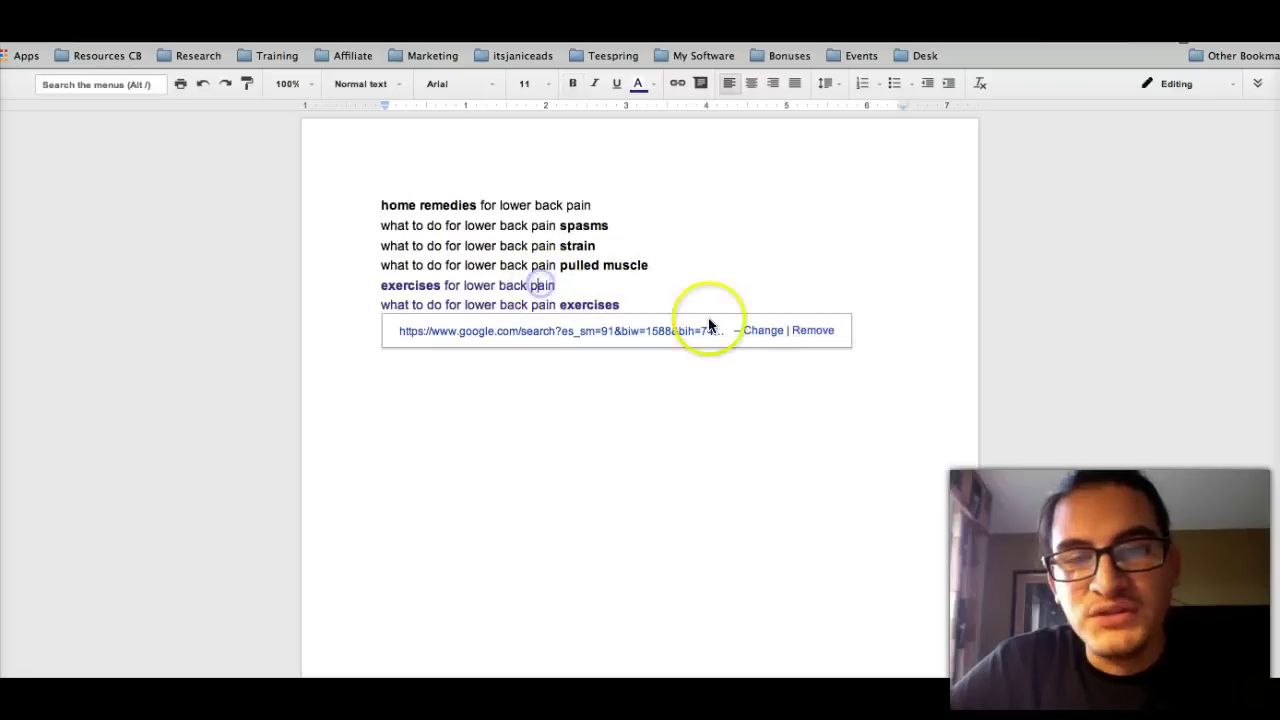
{"action": "left_click", "coordinate": [812, 331]}
{"action": "left_click", "coordinate": [557, 304]}
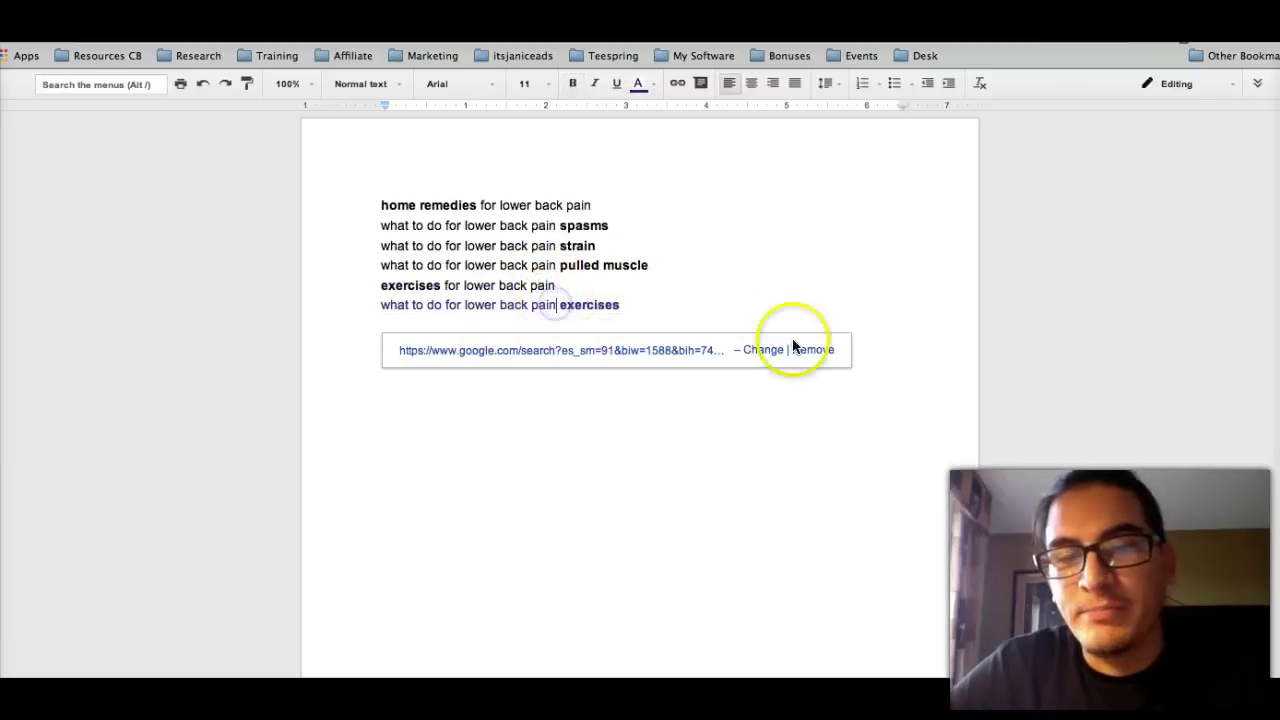
{"action": "left_click", "coordinate": [822, 350]}
Add blank lines above the keyword list, before the home remedies line.
{"action": "left_click", "coordinate": [382, 204]}
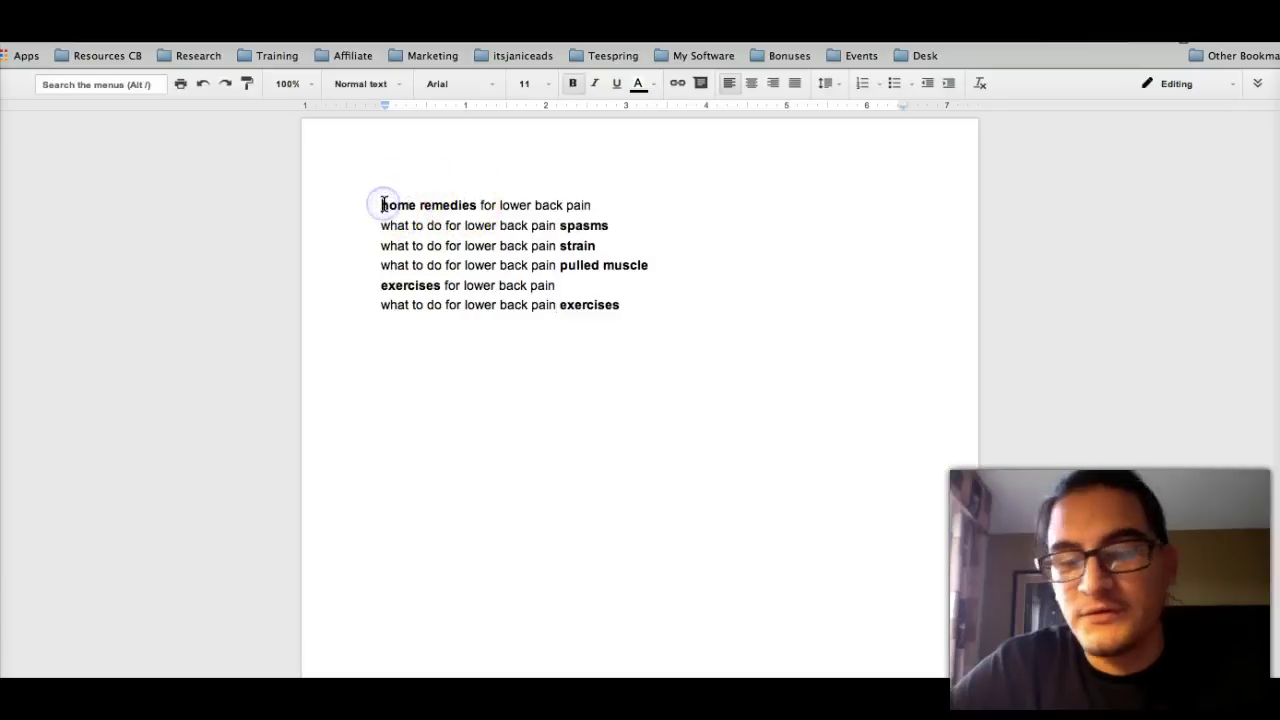
{"action": "key", "text": "Return"}
{"action": "key", "text": "Return"}
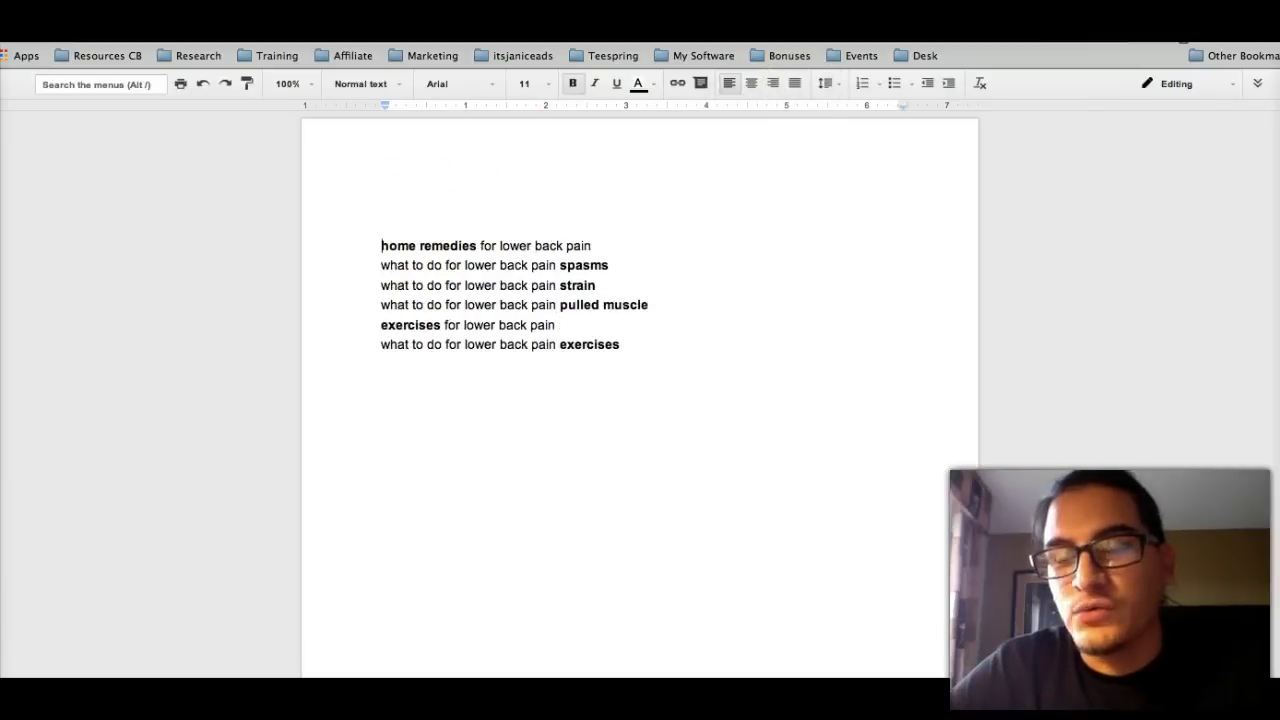
{"action": "key", "text": "ctrl+shift+Tab"}
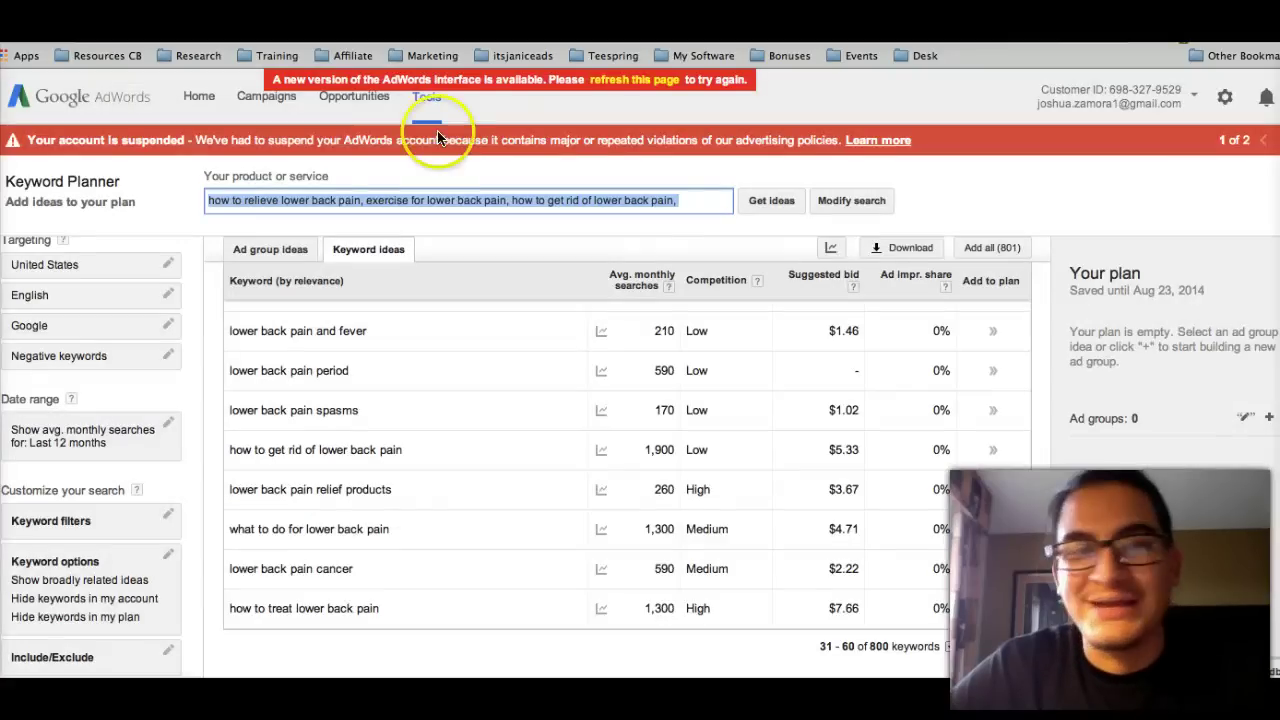
Copy the seed keyword line from Keyword Planner and paste it at the document's top.
{"action": "triple_click", "coordinate": [377, 191]}
{"action": "key", "text": "ctrl+c"}
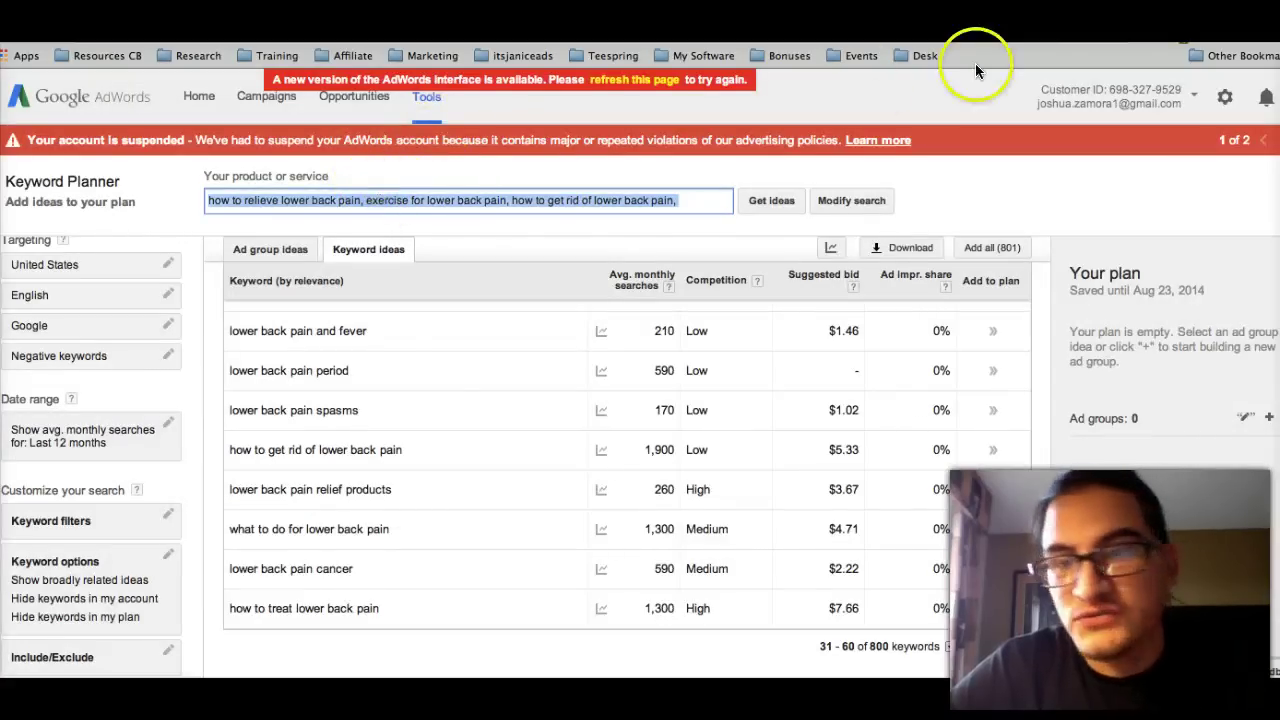
{"action": "key", "text": "ctrl+Tab"}
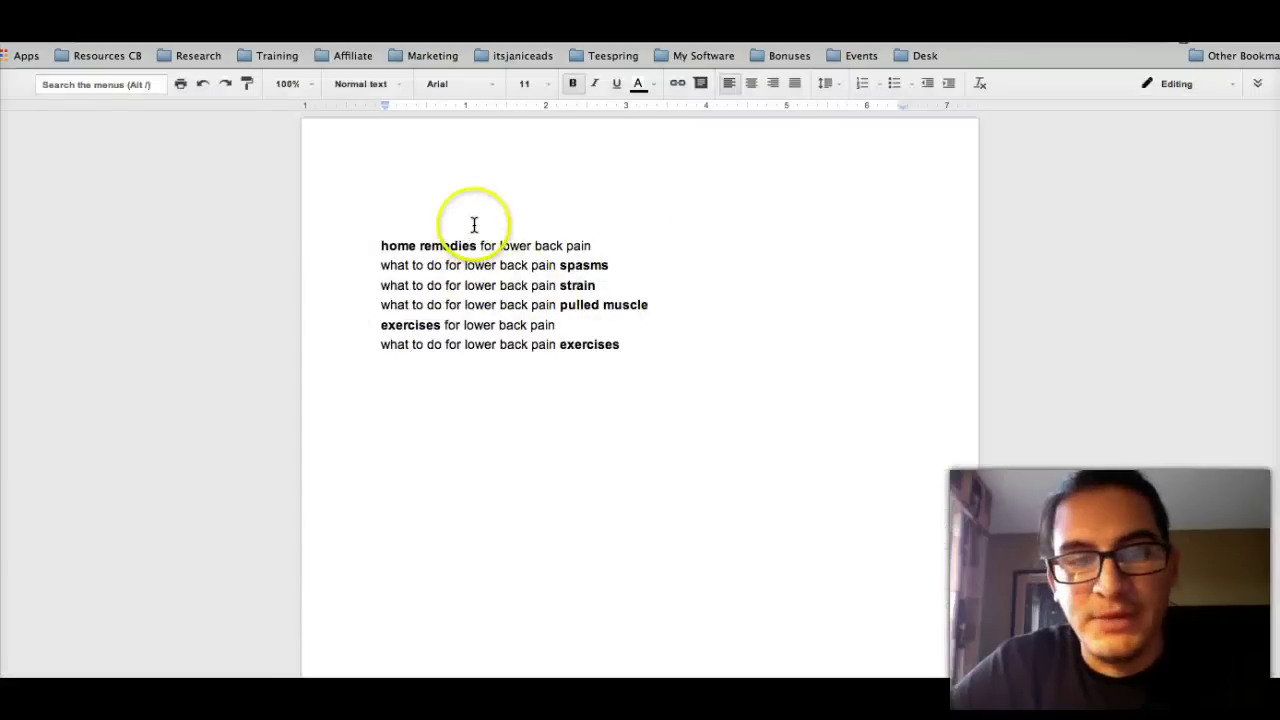
{"action": "key", "text": "ctrl+v"}
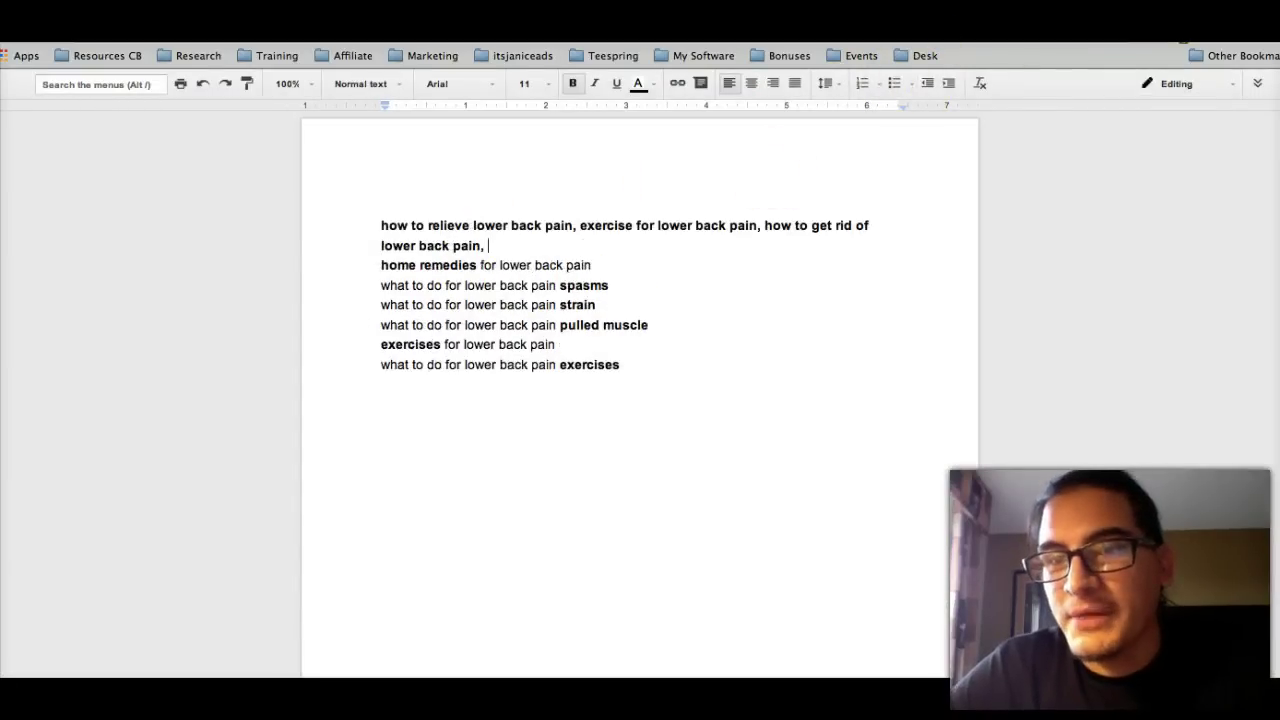
Copy the query 'what to do for lower back pain' and add it below the keywords.
{"action": "key", "text": "ctrl+Tab"}
{"action": "scroll", "coordinate": [266, 214], "scroll_direction": "up", "scroll_amount": 15}
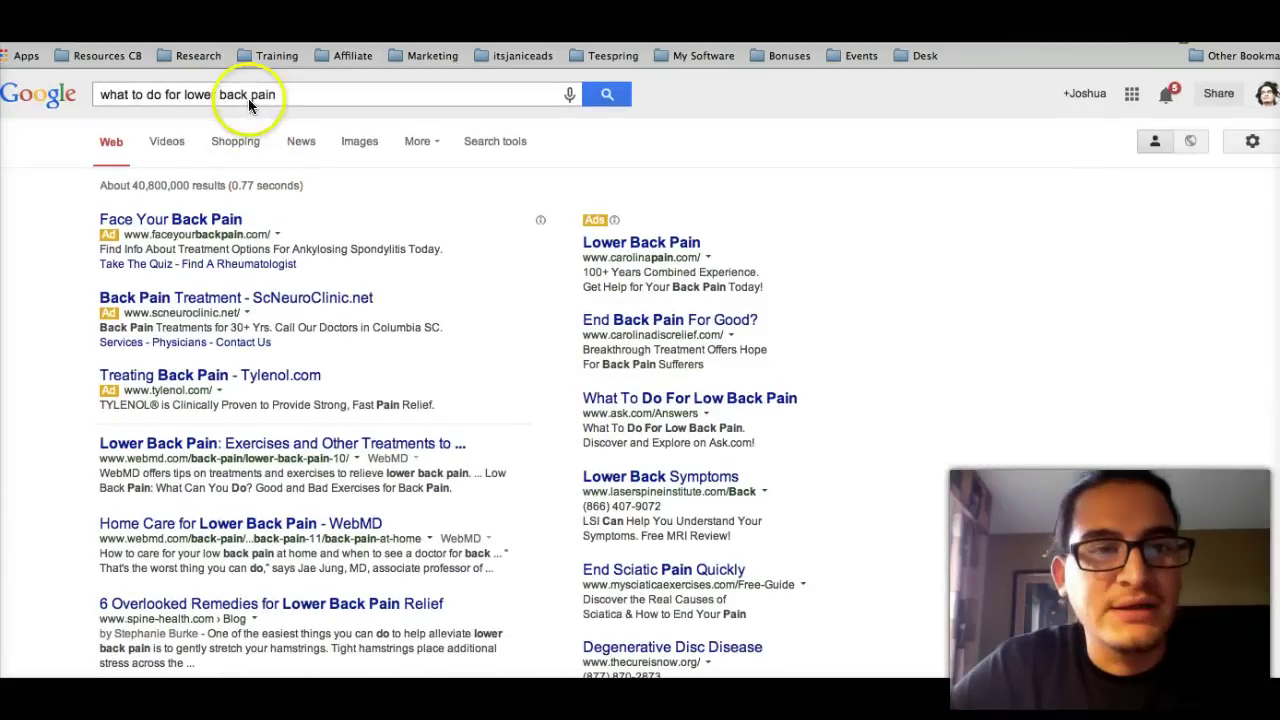
{"action": "triple_click", "coordinate": [249, 95]}
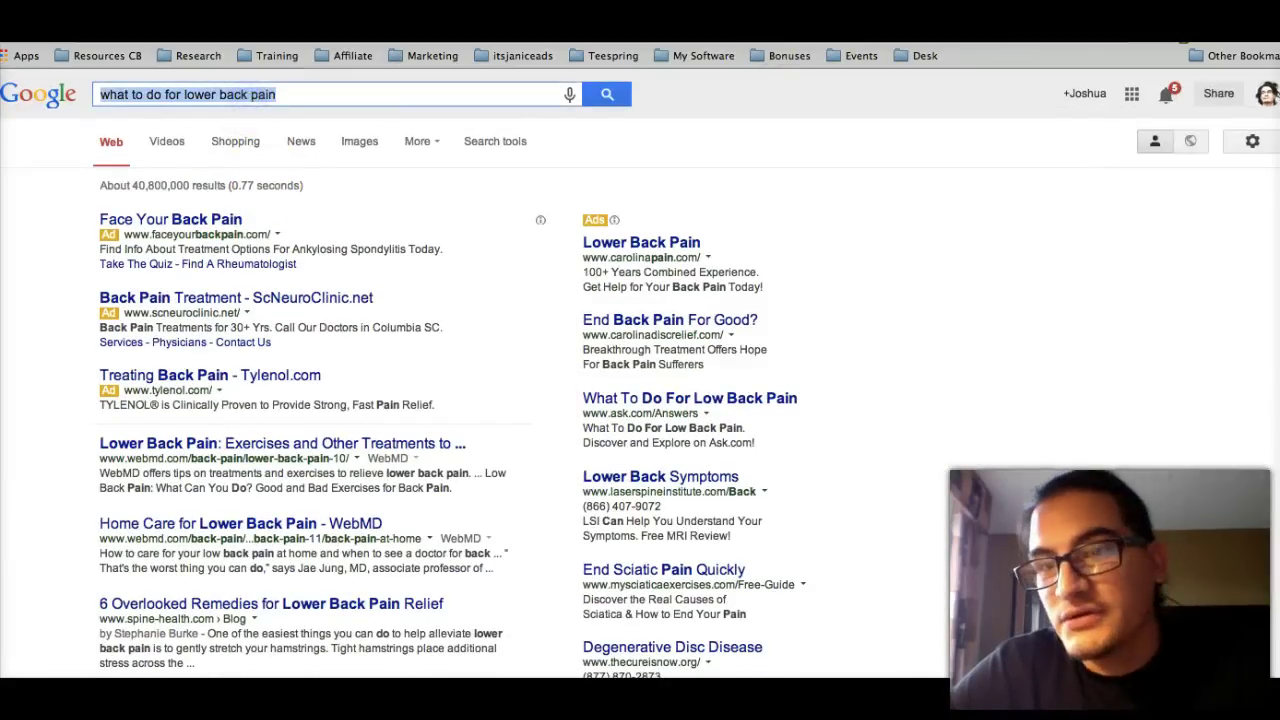
{"action": "key", "text": "ctrl+shift+Tab"}
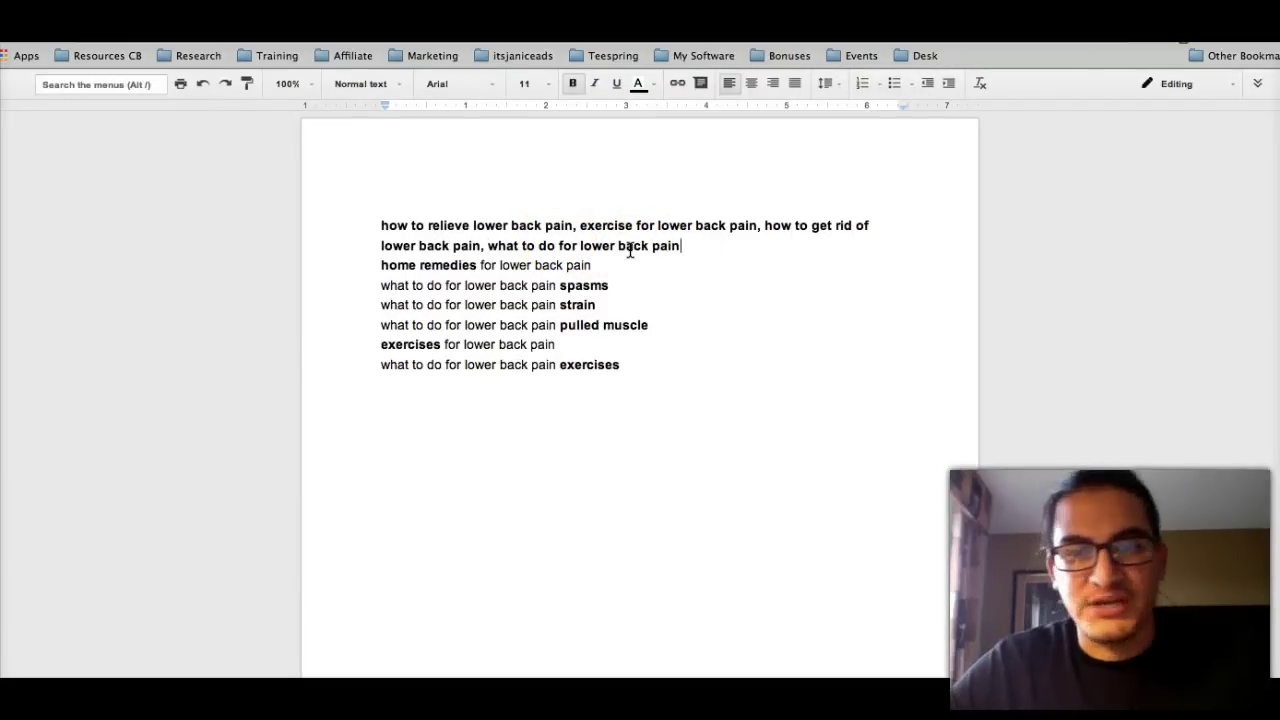
{"action": "key", "text": "Return"}
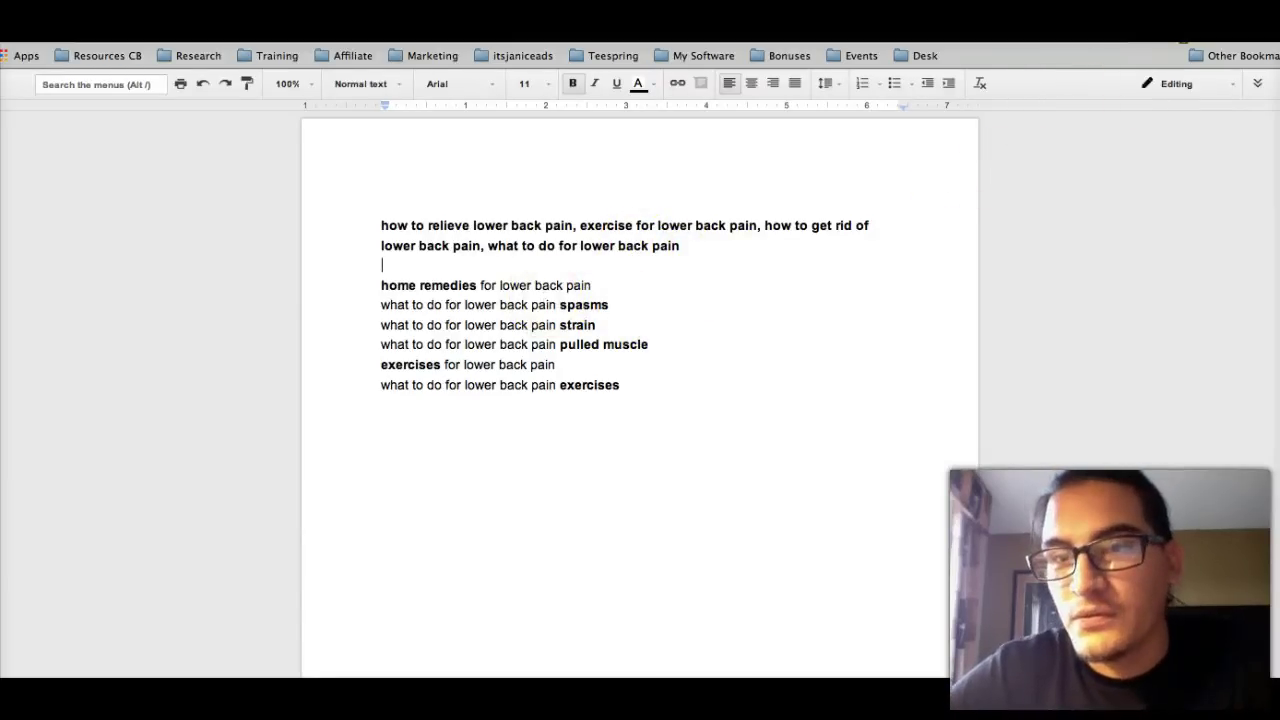
{"action": "key", "text": "ctrl+Tab"}
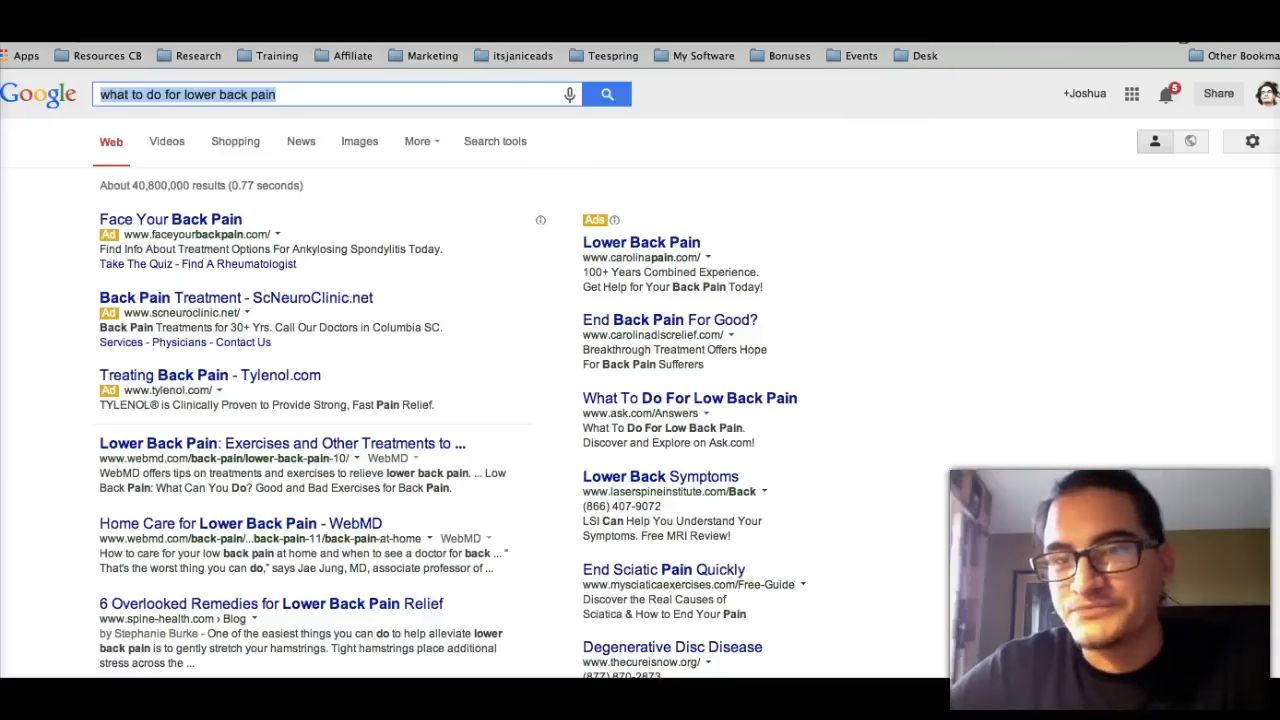
{"action": "scroll", "coordinate": [205, 273], "scroll_direction": "down", "scroll_amount": 5}
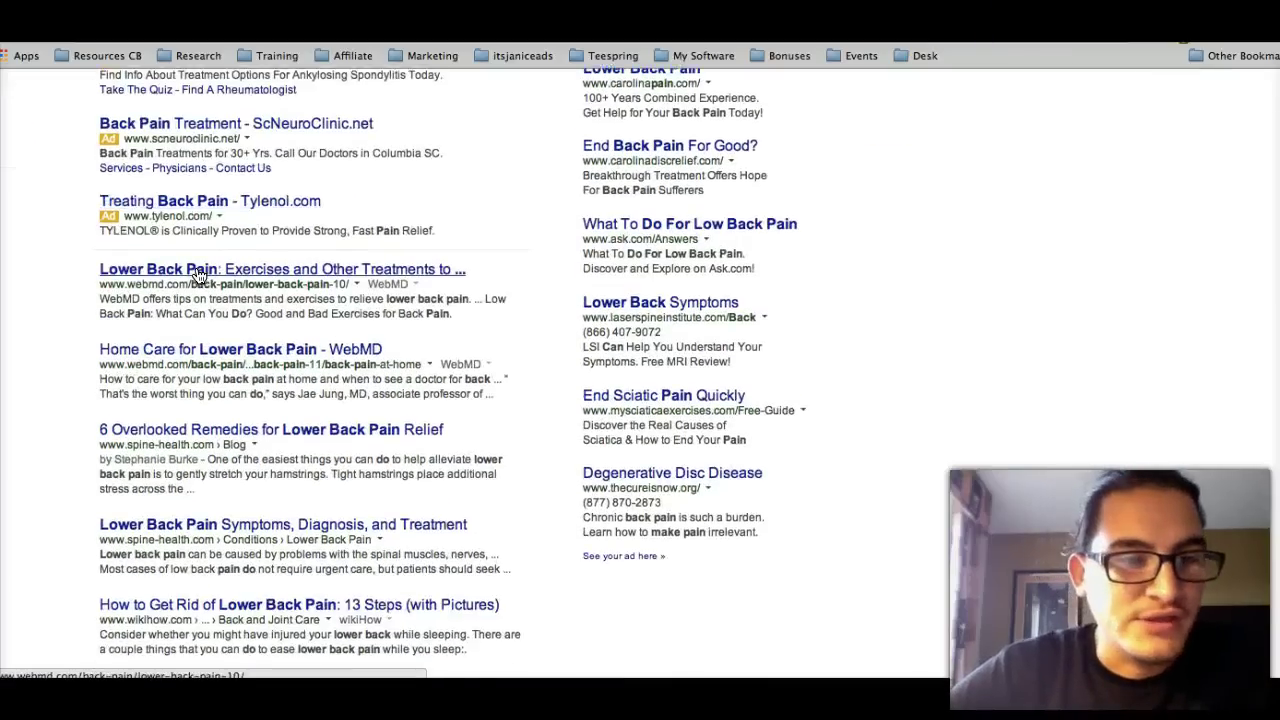
{"action": "scroll", "coordinate": [199, 274], "scroll_direction": "down", "scroll_amount": 12}
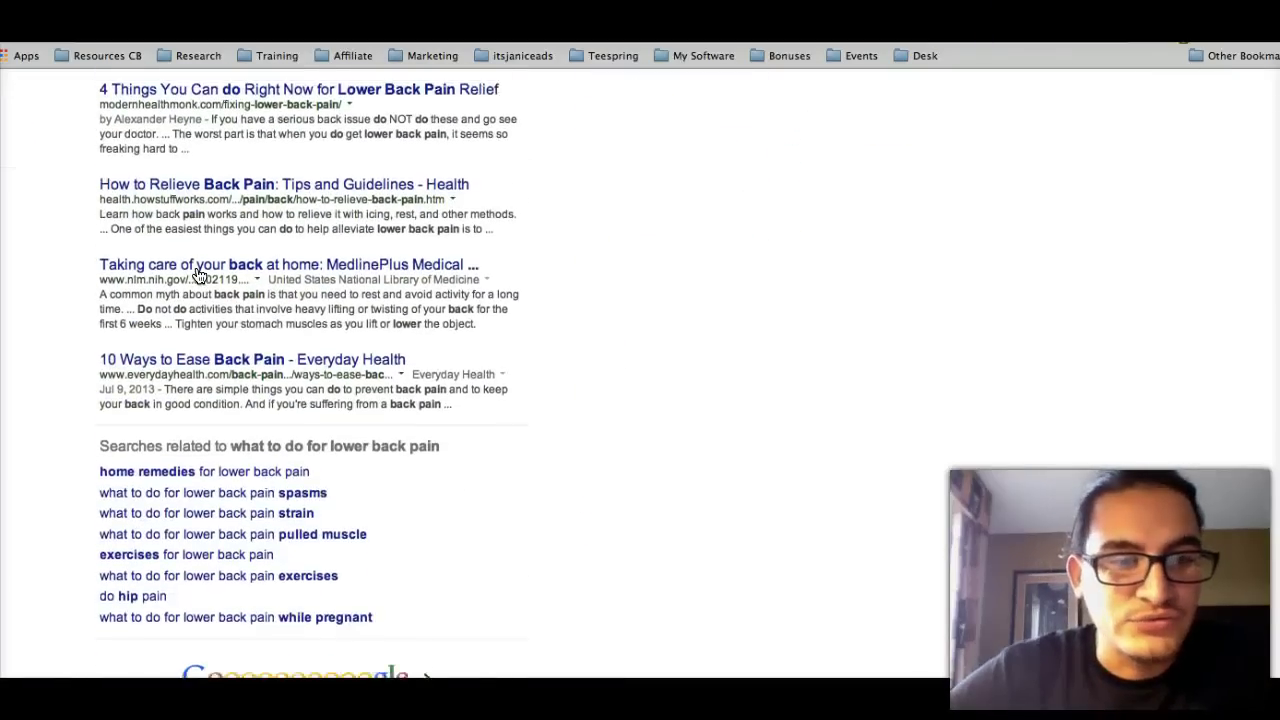
{"action": "scroll", "coordinate": [199, 274], "scroll_direction": "up", "scroll_amount": 16}
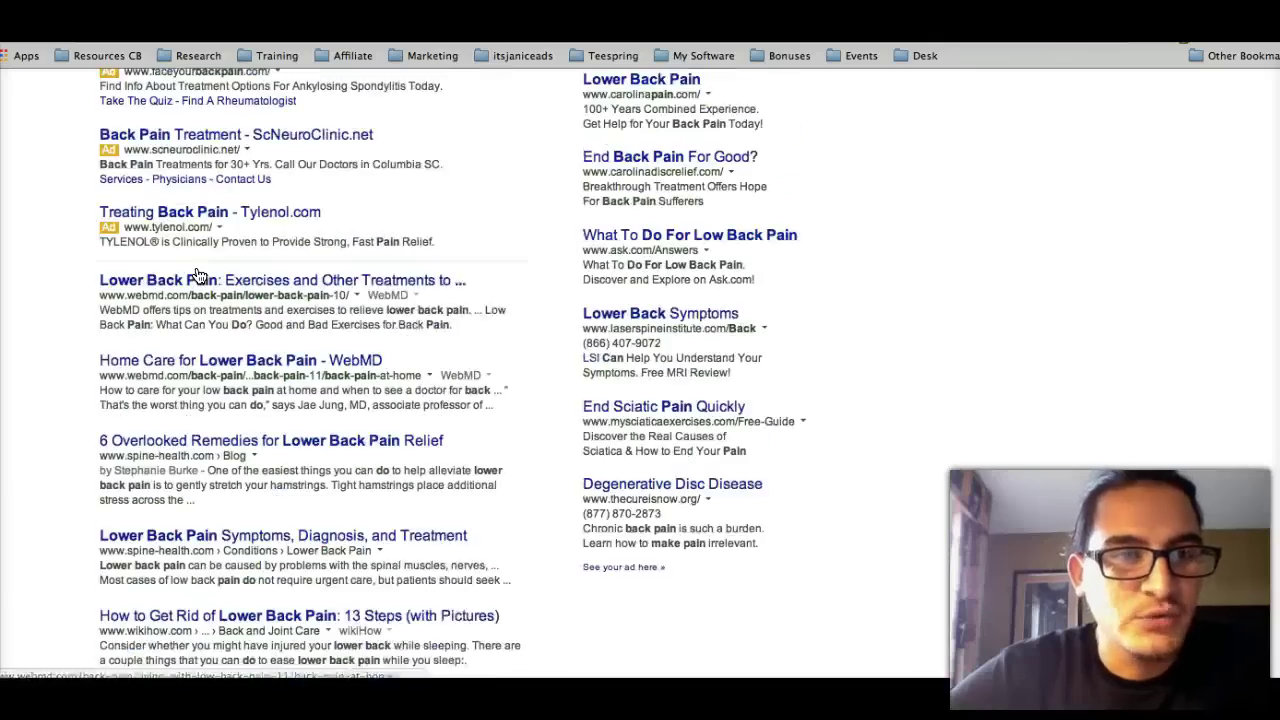
{"action": "scroll", "coordinate": [199, 274], "scroll_direction": "up", "scroll_amount": 2}
{"action": "left_click", "coordinate": [172, 140]}
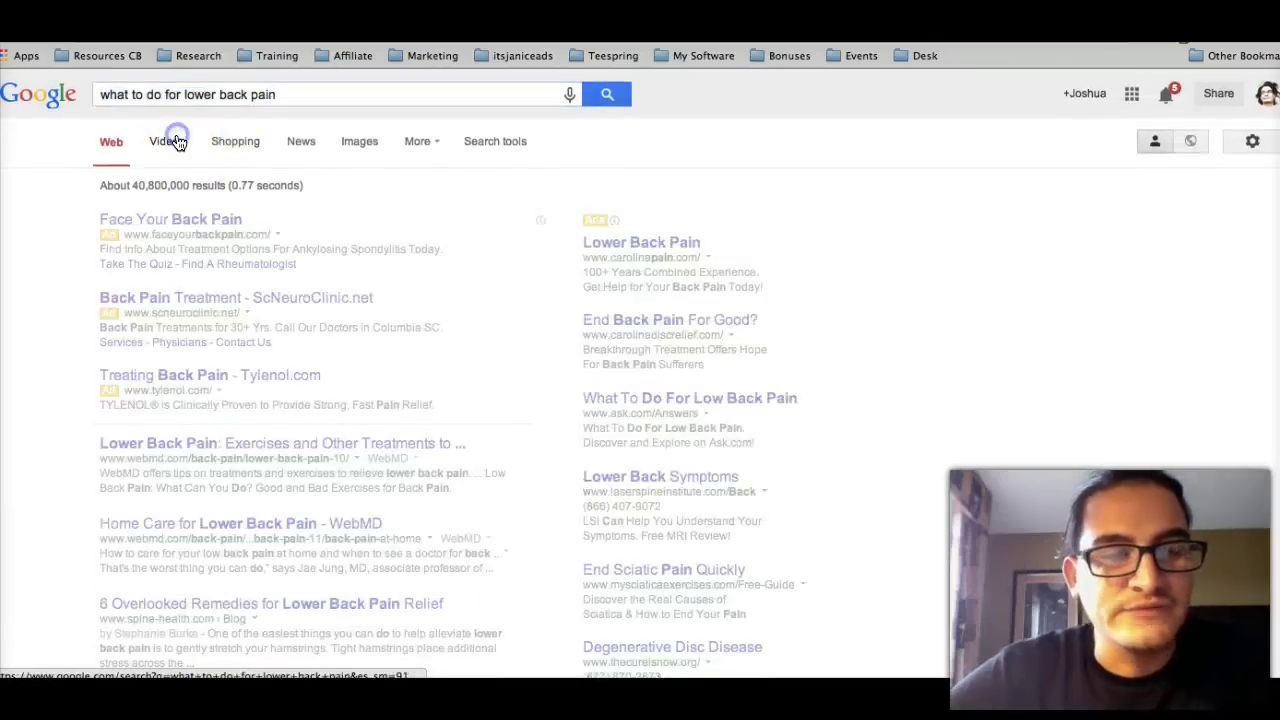
{"action": "scroll", "coordinate": [371, 357], "scroll_direction": "down", "scroll_amount": 9}
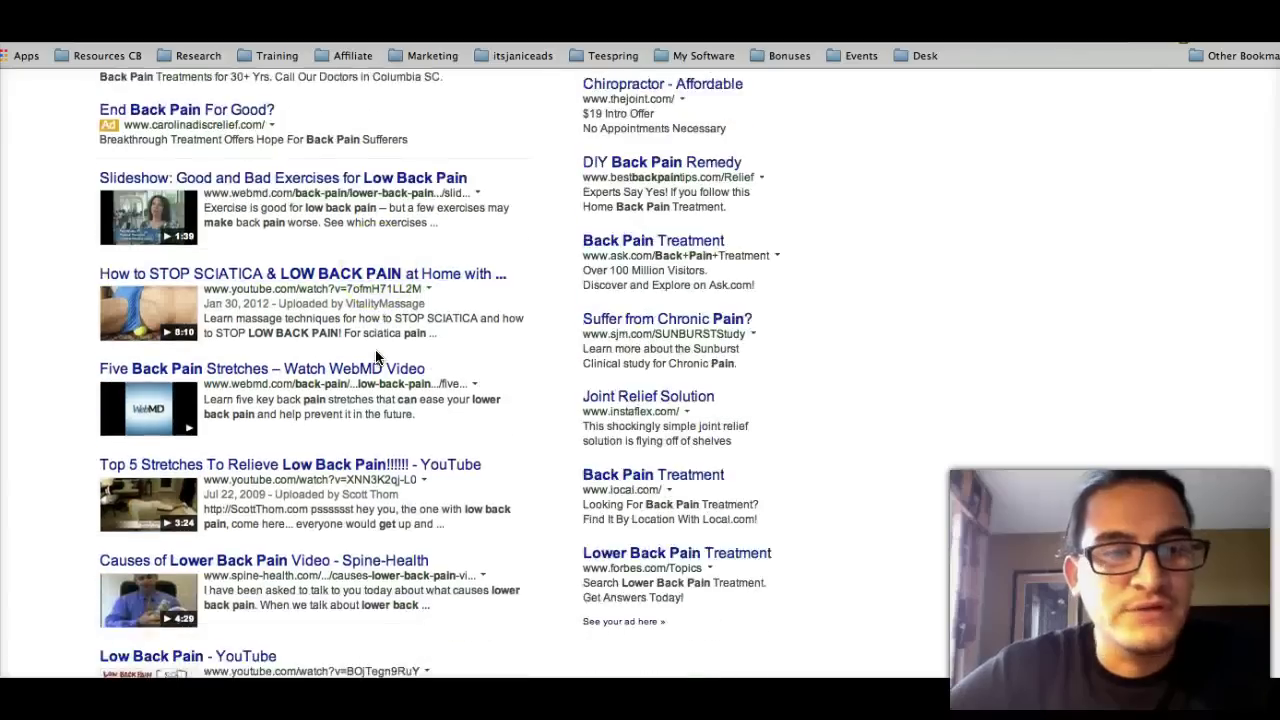
{"action": "scroll", "coordinate": [376, 357], "scroll_direction": "down", "scroll_amount": 6}
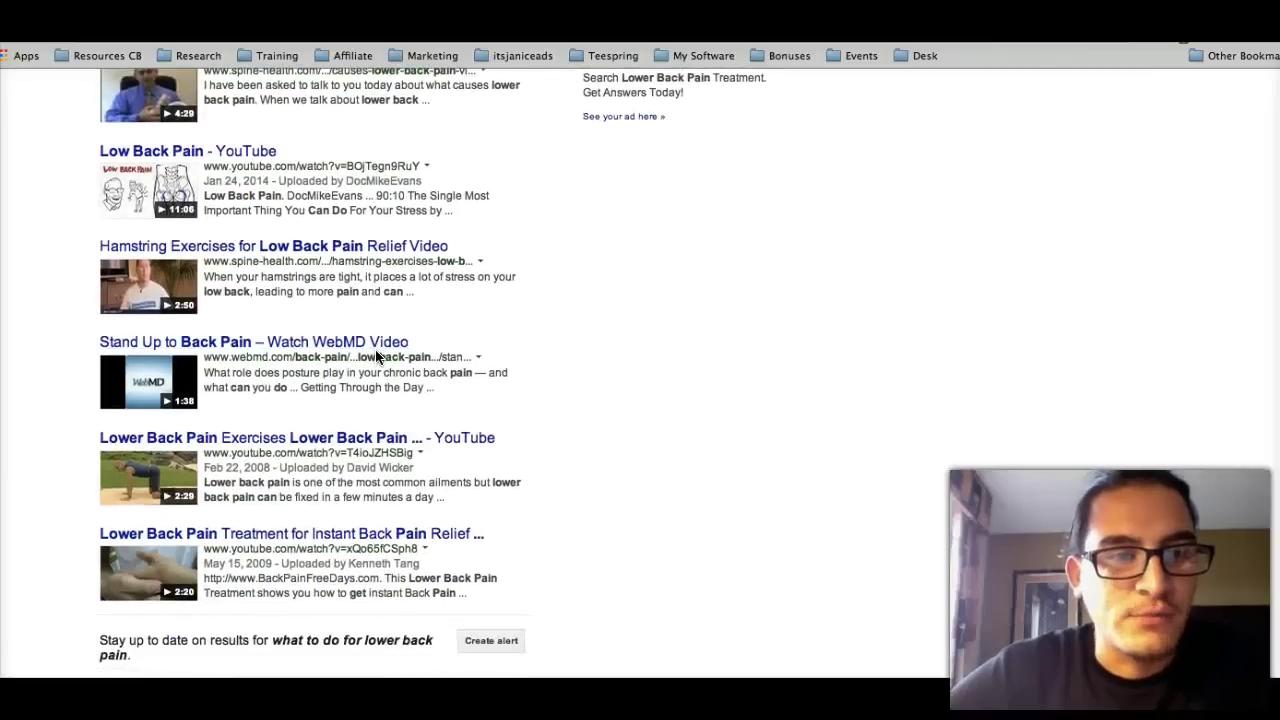
{"action": "scroll", "coordinate": [376, 357], "scroll_direction": "up", "scroll_amount": 10}
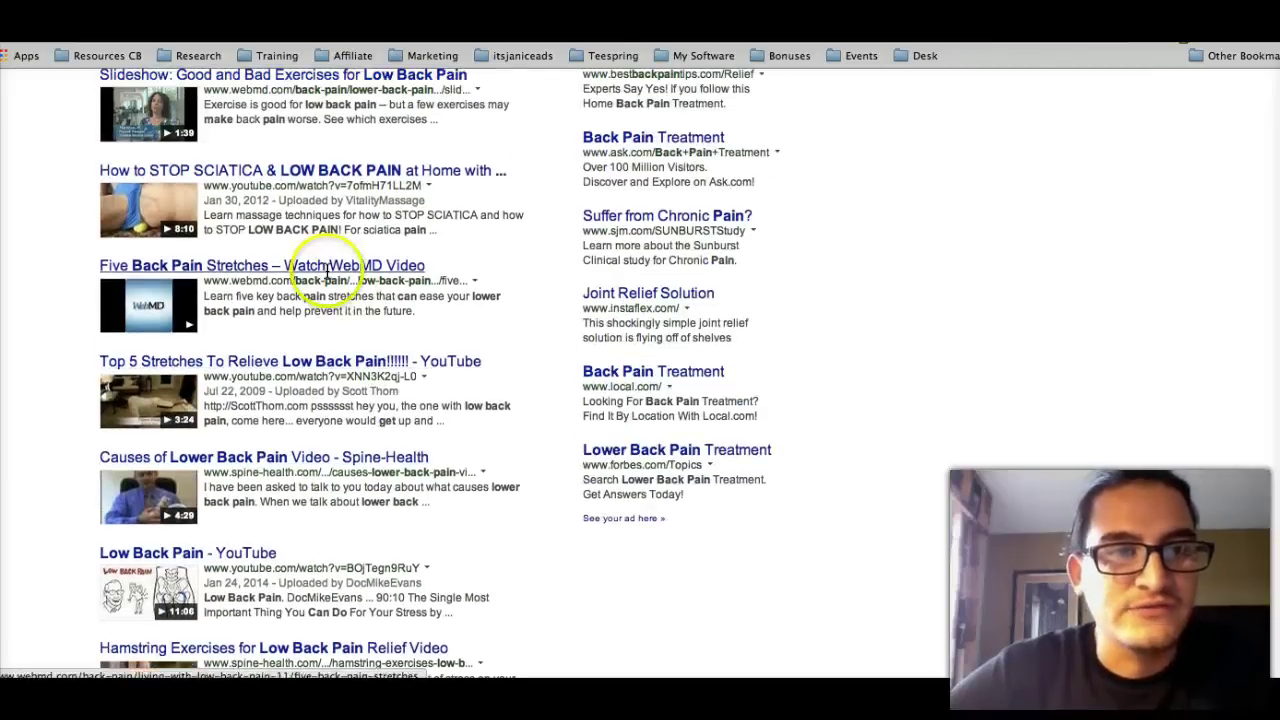
{"action": "scroll", "coordinate": [367, 242], "scroll_direction": "up", "scroll_amount": 4}
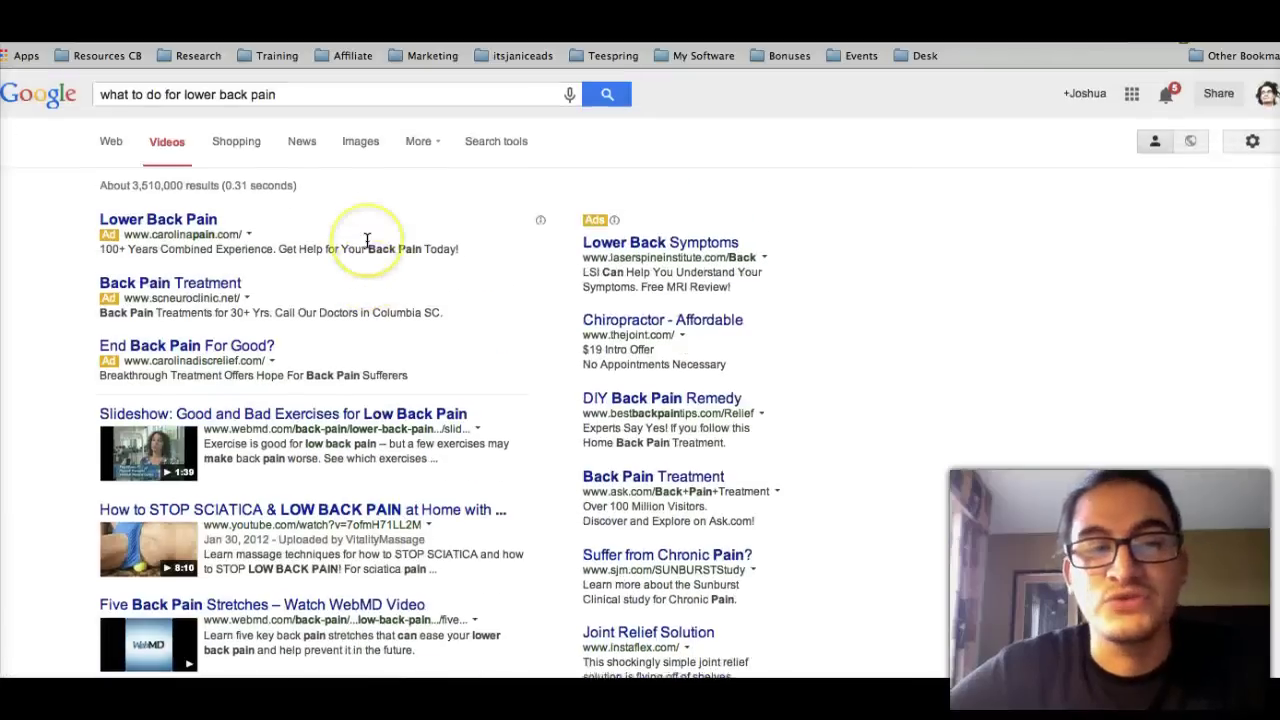
{"action": "left_click", "coordinate": [110, 141]}
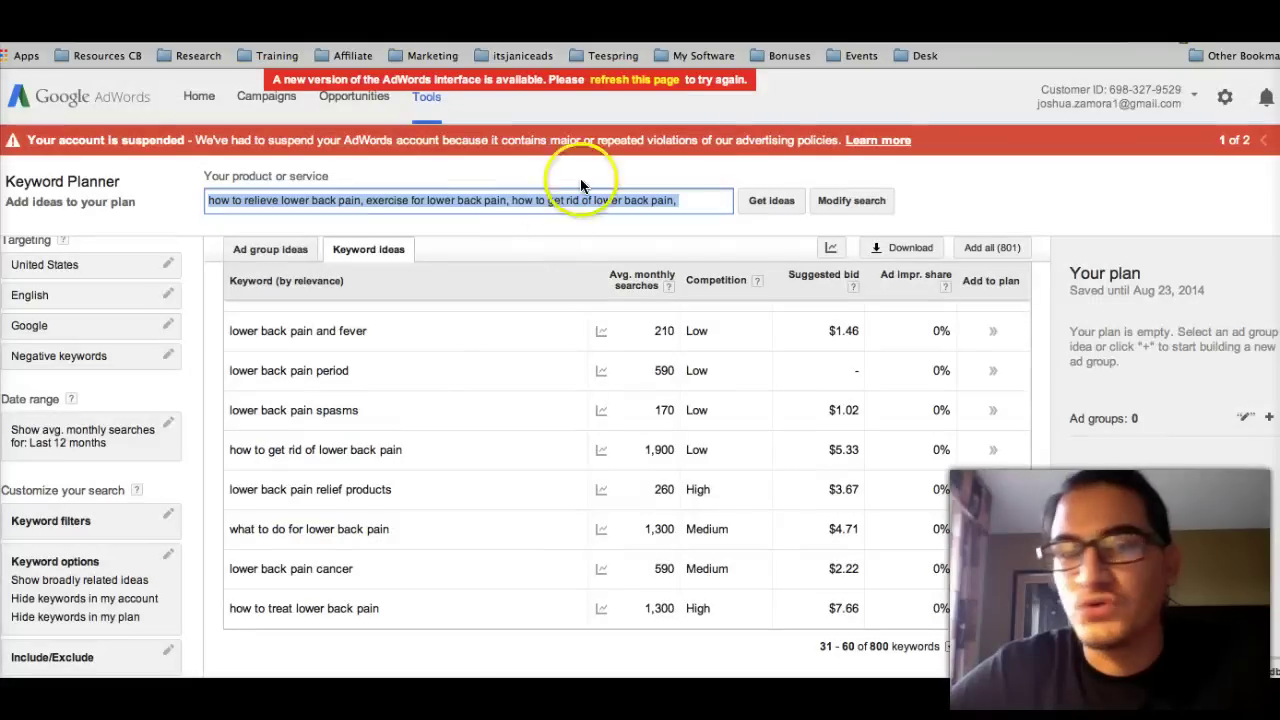
Copy 'how to relieve lower back pain' from the seed keywords and select the Google search query.
{"action": "left_click", "coordinate": [355, 200]}
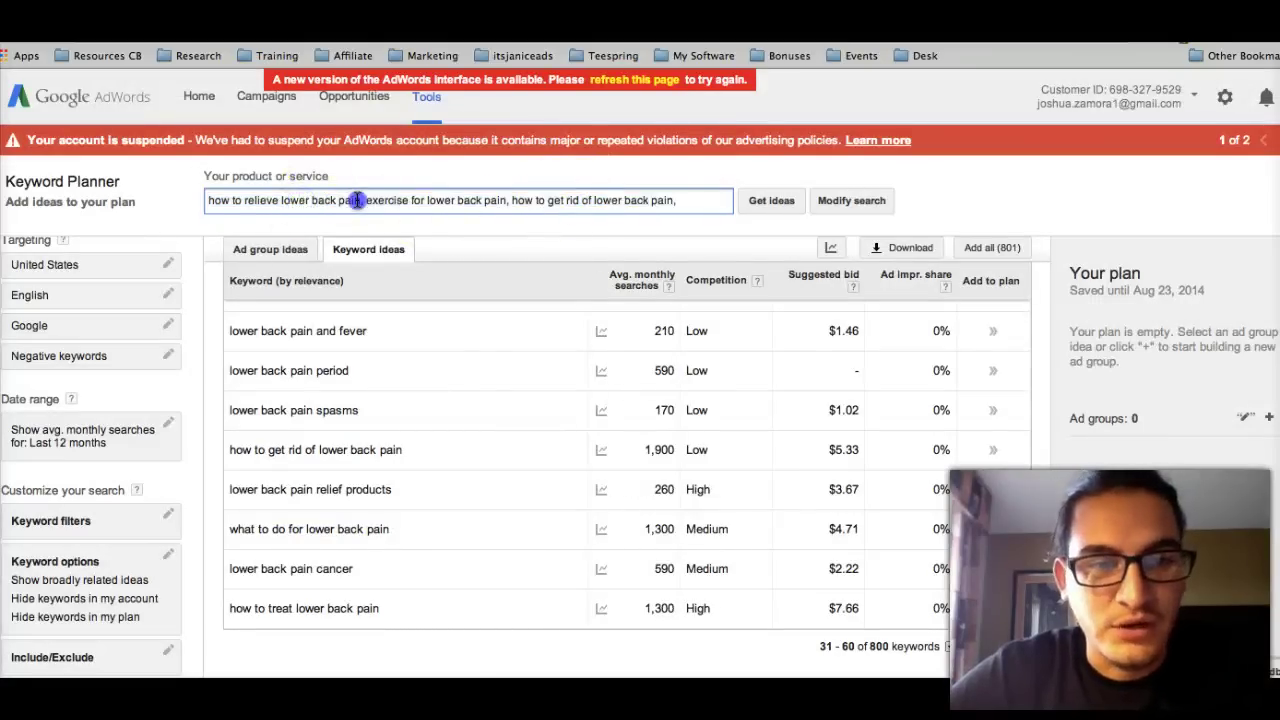
{"action": "left_click_drag", "start_coordinate": [252, 205], "coordinate": [213, 201]}
{"action": "key", "text": "ctrl+c"}
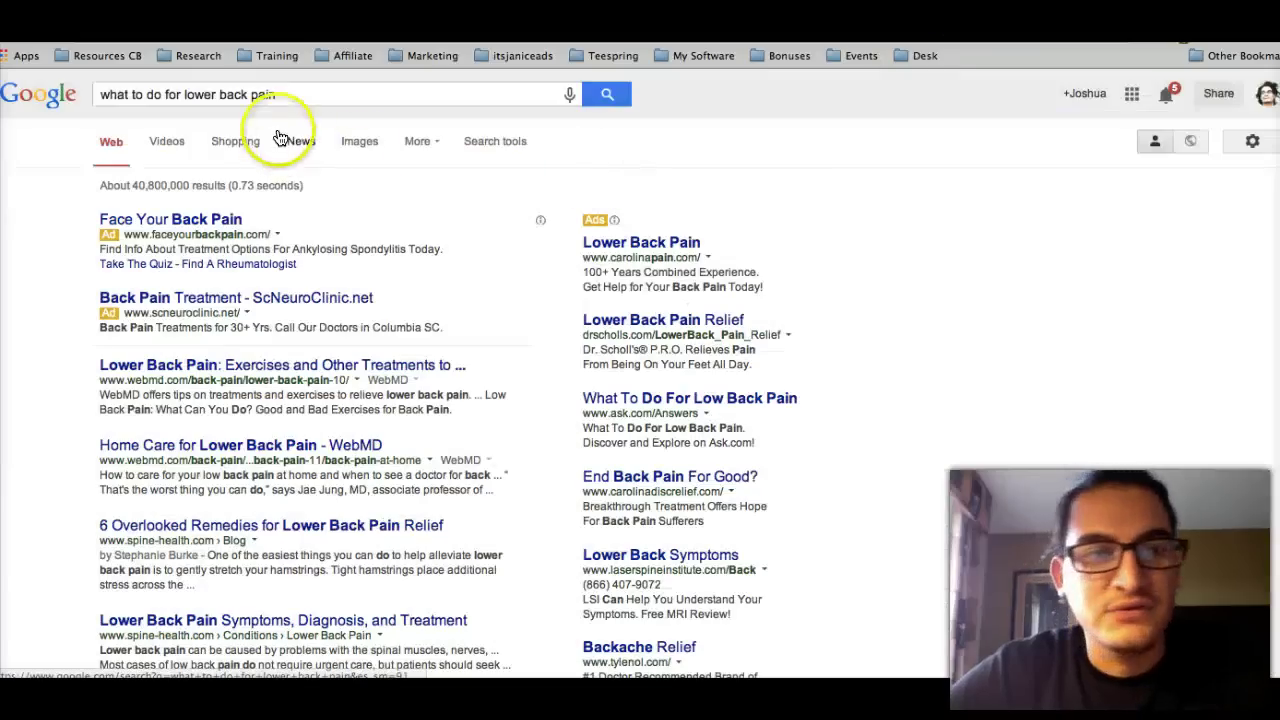
{"action": "triple_click", "coordinate": [255, 91]}
Search Google for 'how to relieve lower back pain' and scroll down to its related searches.
{"action": "key", "text": "ctrl+v"}
{"action": "key", "text": "Return"}
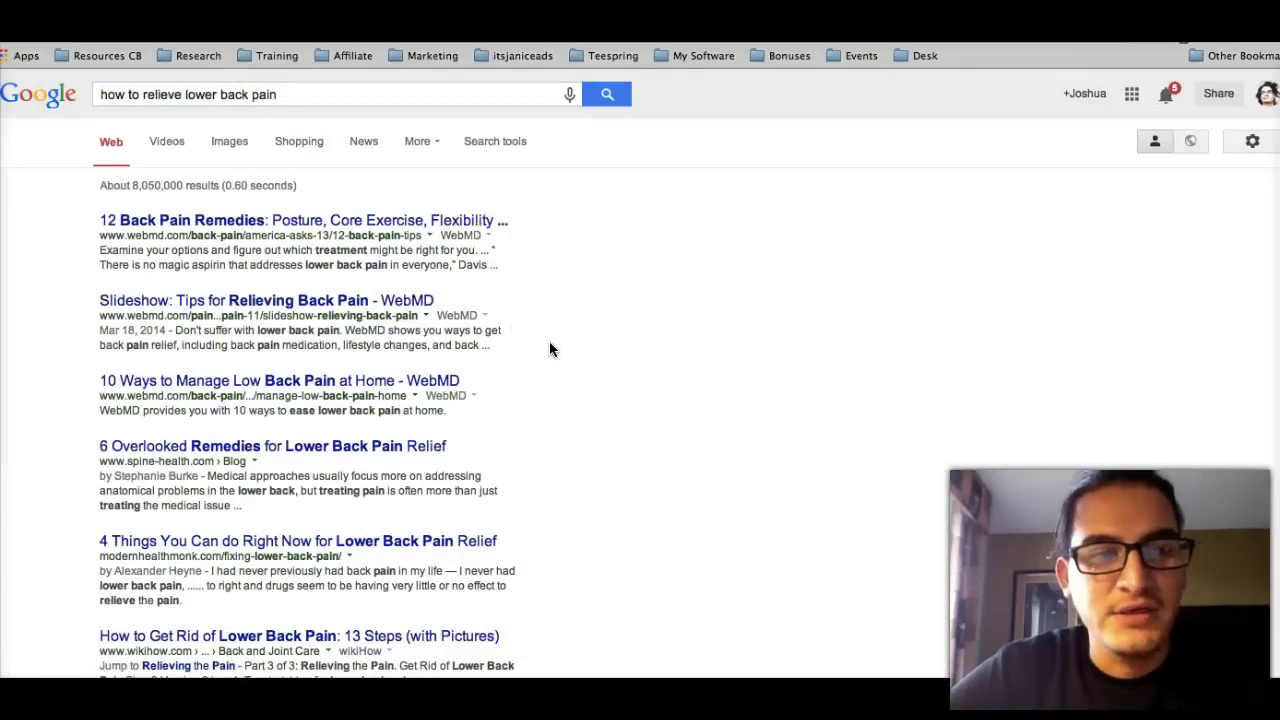
{"action": "scroll", "coordinate": [598, 330], "scroll_direction": "down", "scroll_amount": 2}
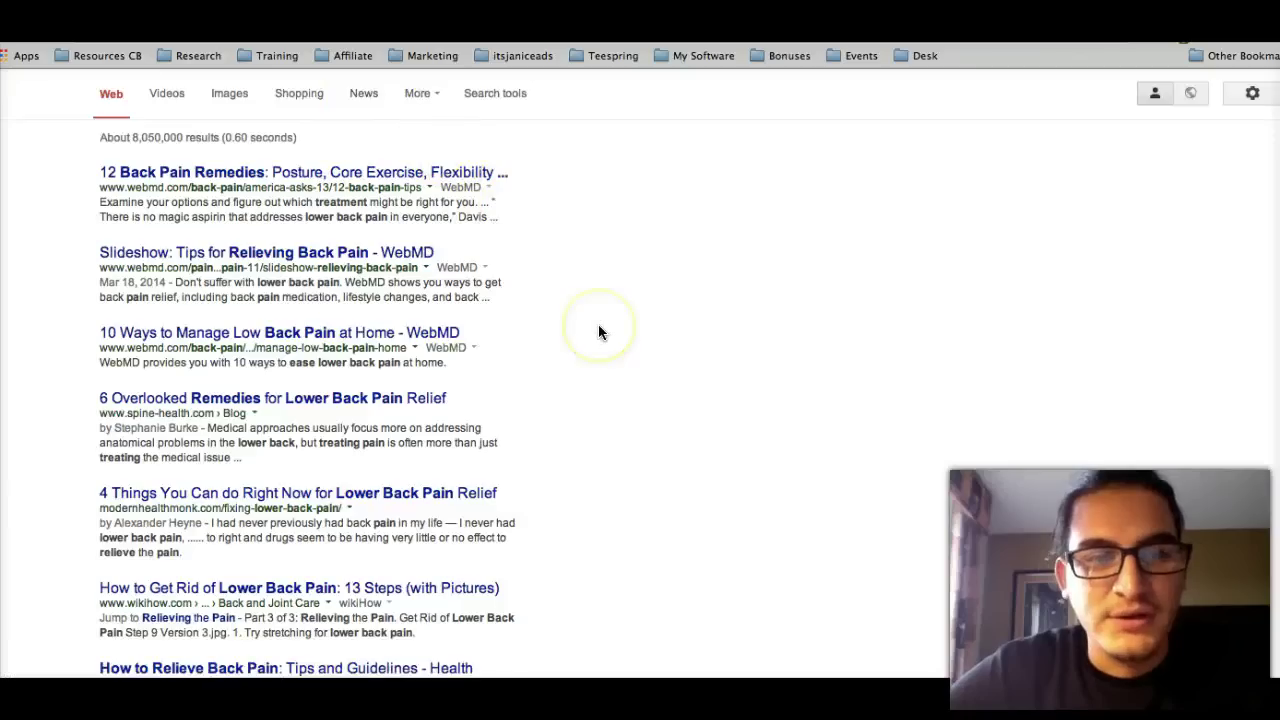
{"action": "scroll", "coordinate": [599, 330], "scroll_direction": "down", "scroll_amount": 8}
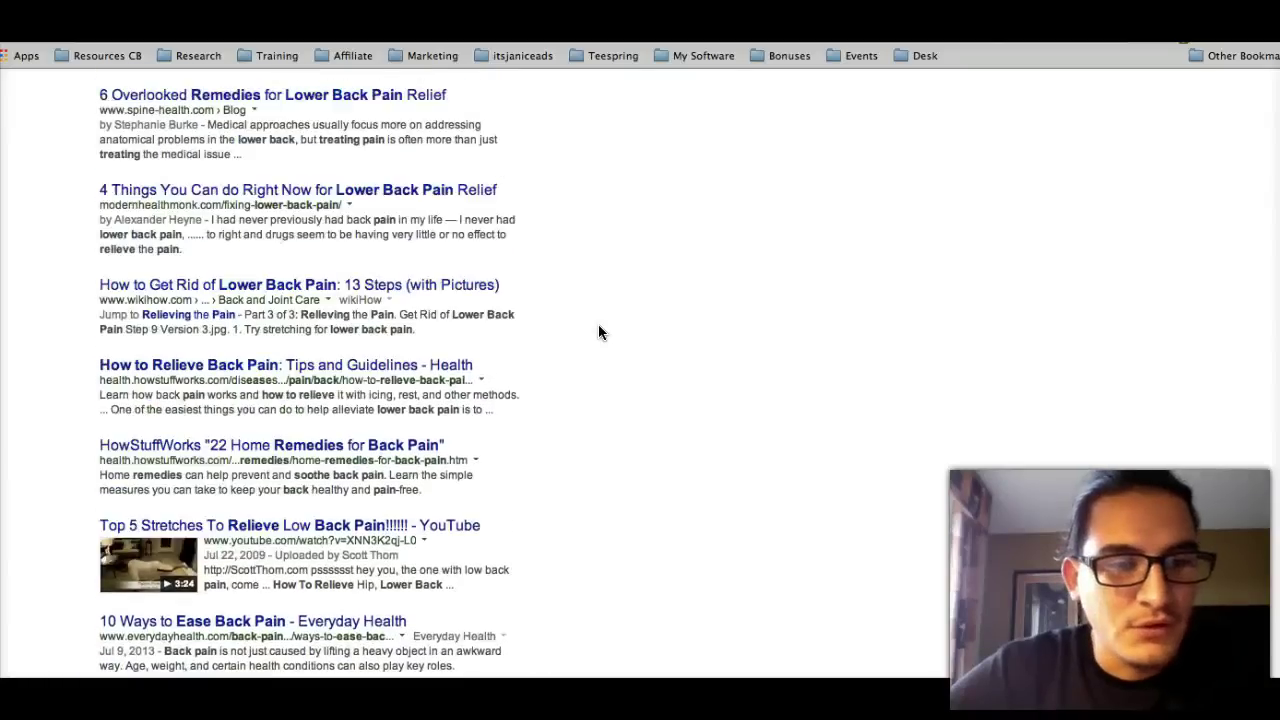
{"action": "scroll", "coordinate": [599, 330], "scroll_direction": "up", "scroll_amount": 10}
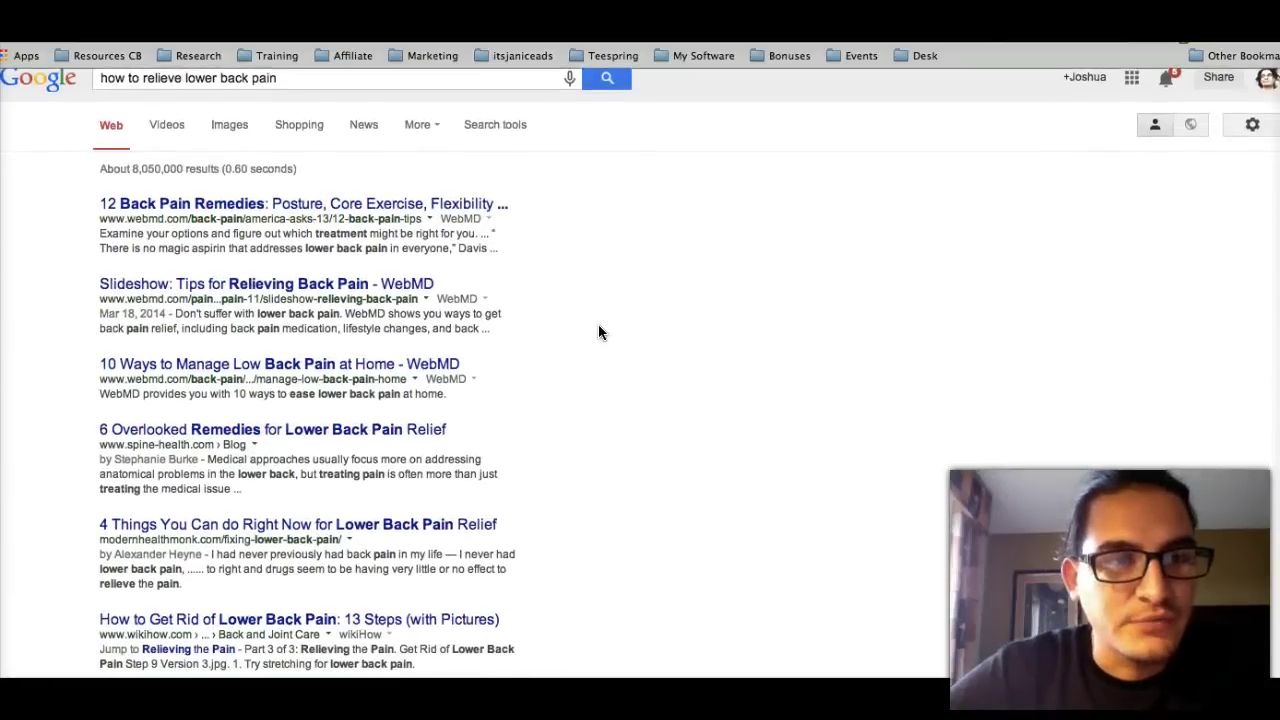
{"action": "scroll", "coordinate": [598, 324], "scroll_direction": "down", "scroll_amount": 2}
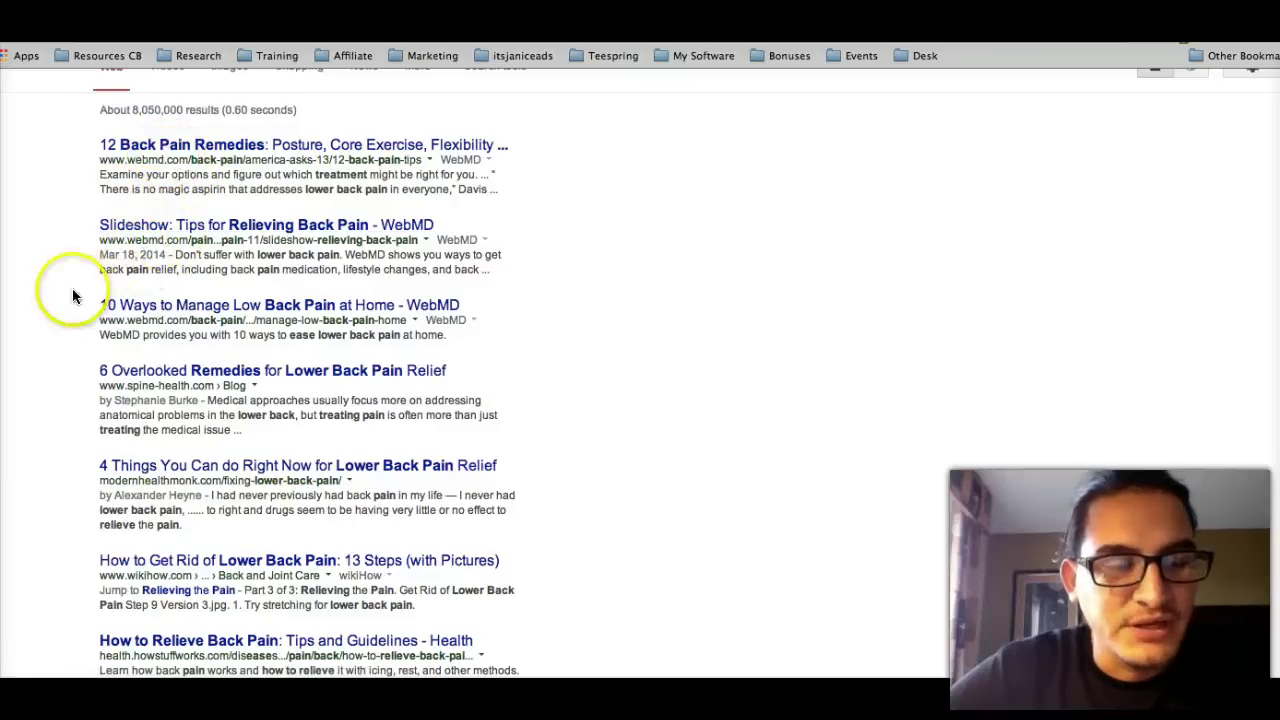
{"action": "scroll", "coordinate": [62, 342], "scroll_direction": "down", "scroll_amount": 2}
{"action": "scroll", "coordinate": [62, 342], "scroll_direction": "up", "scroll_amount": 3}
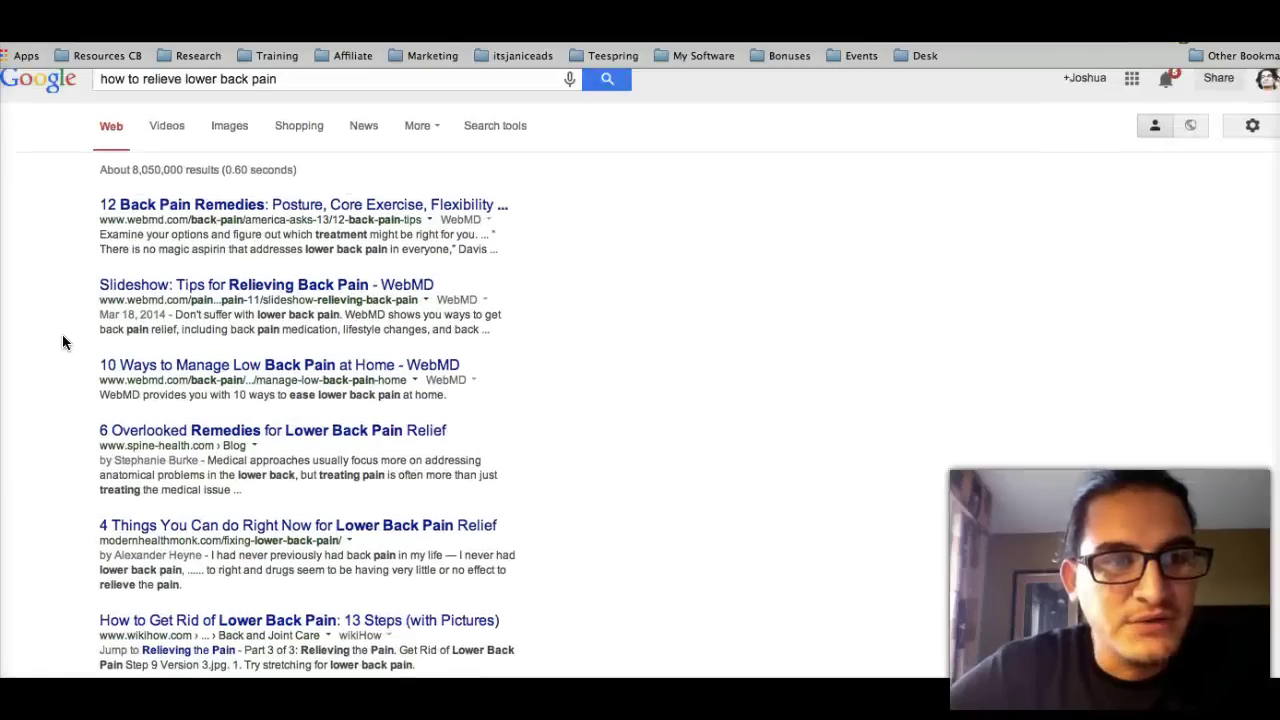
{"action": "scroll", "coordinate": [62, 342], "scroll_direction": "down", "scroll_amount": 3}
{"action": "scroll", "coordinate": [62, 342], "scroll_direction": "down", "scroll_amount": 5}
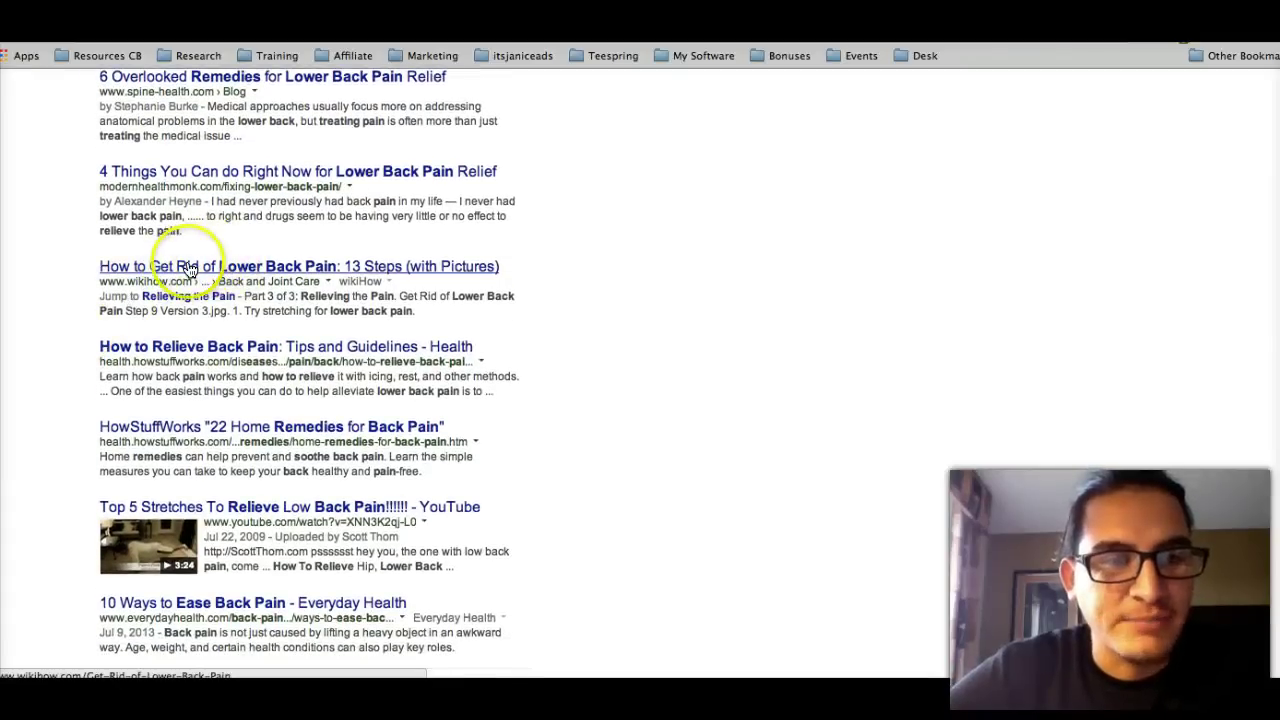
{"action": "scroll", "coordinate": [94, 313], "scroll_direction": "up", "scroll_amount": 7}
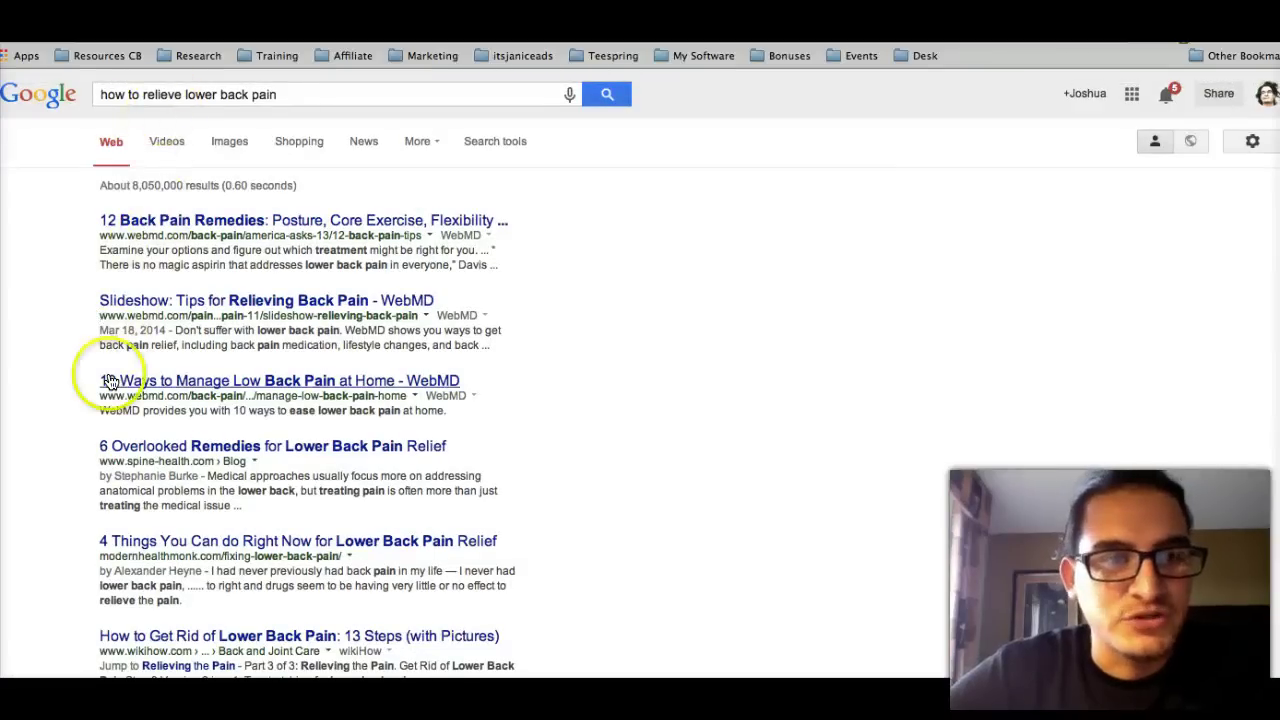
{"action": "scroll", "coordinate": [100, 380], "scroll_direction": "down", "scroll_amount": 8}
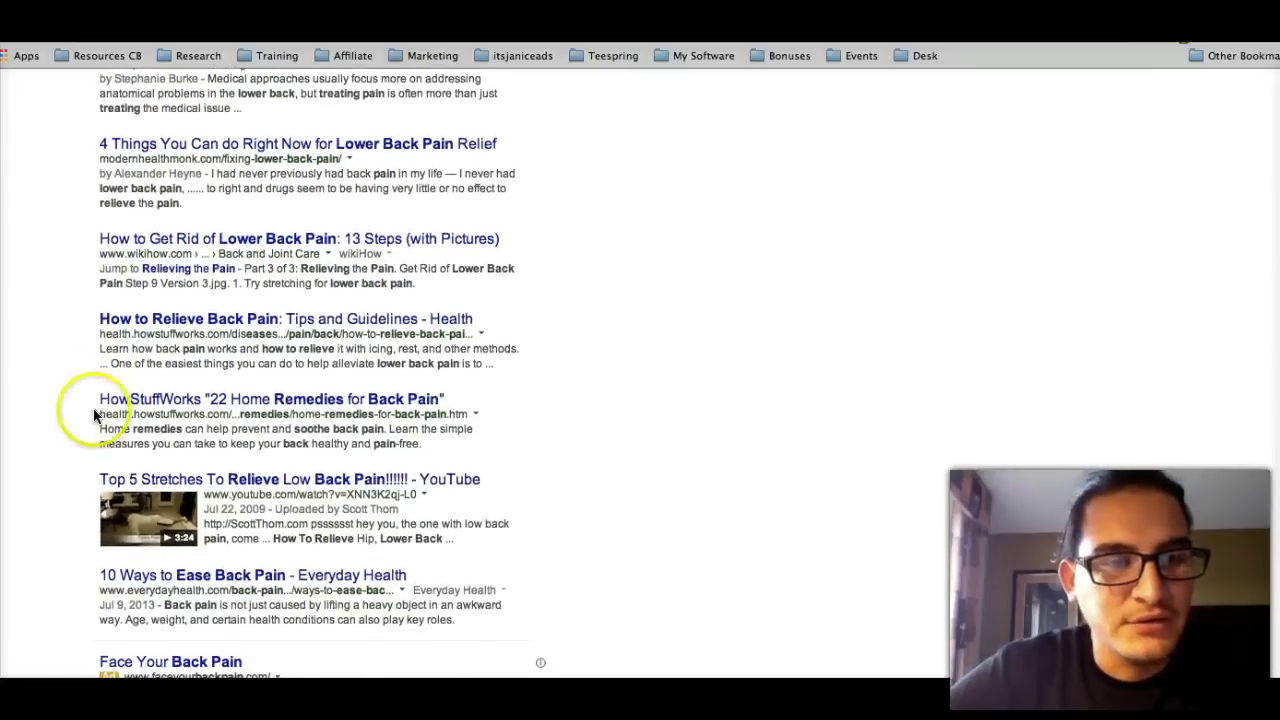
{"action": "scroll", "coordinate": [95, 410], "scroll_direction": "down", "scroll_amount": 2}
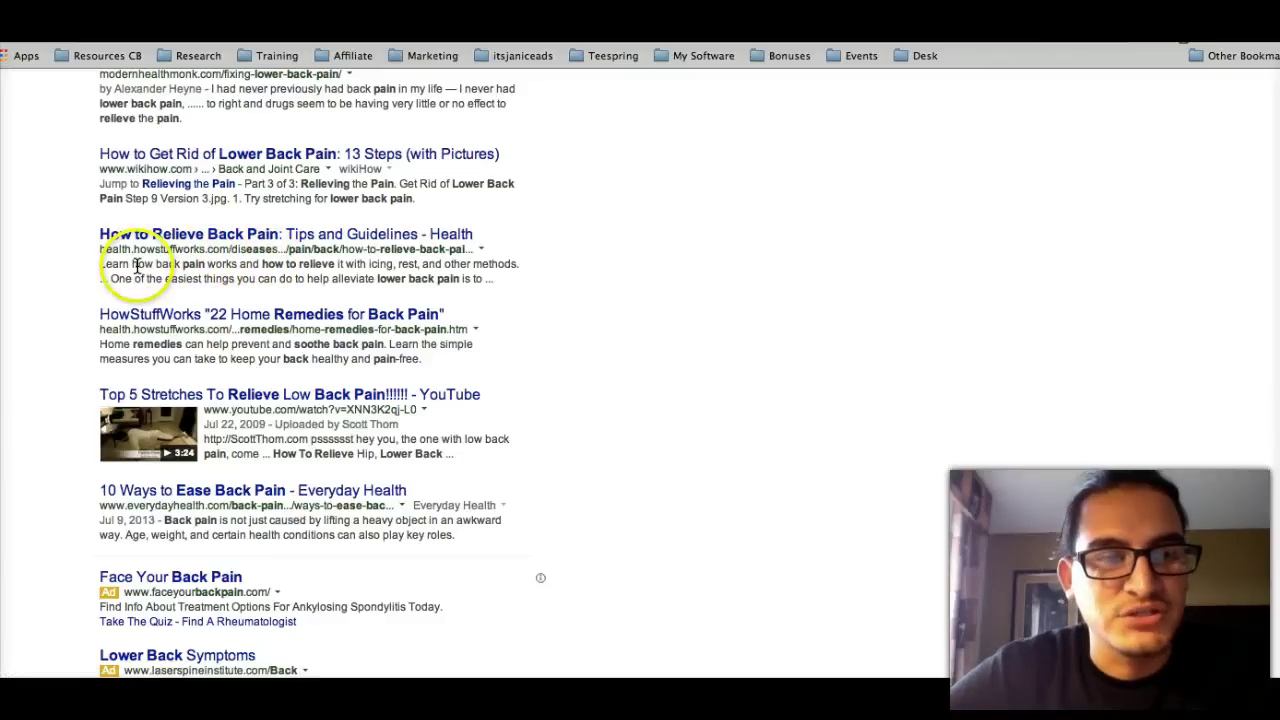
{"action": "scroll", "coordinate": [120, 258], "scroll_direction": "up", "scroll_amount": 7}
{"action": "scroll", "coordinate": [137, 265], "scroll_direction": "down", "scroll_amount": 6}
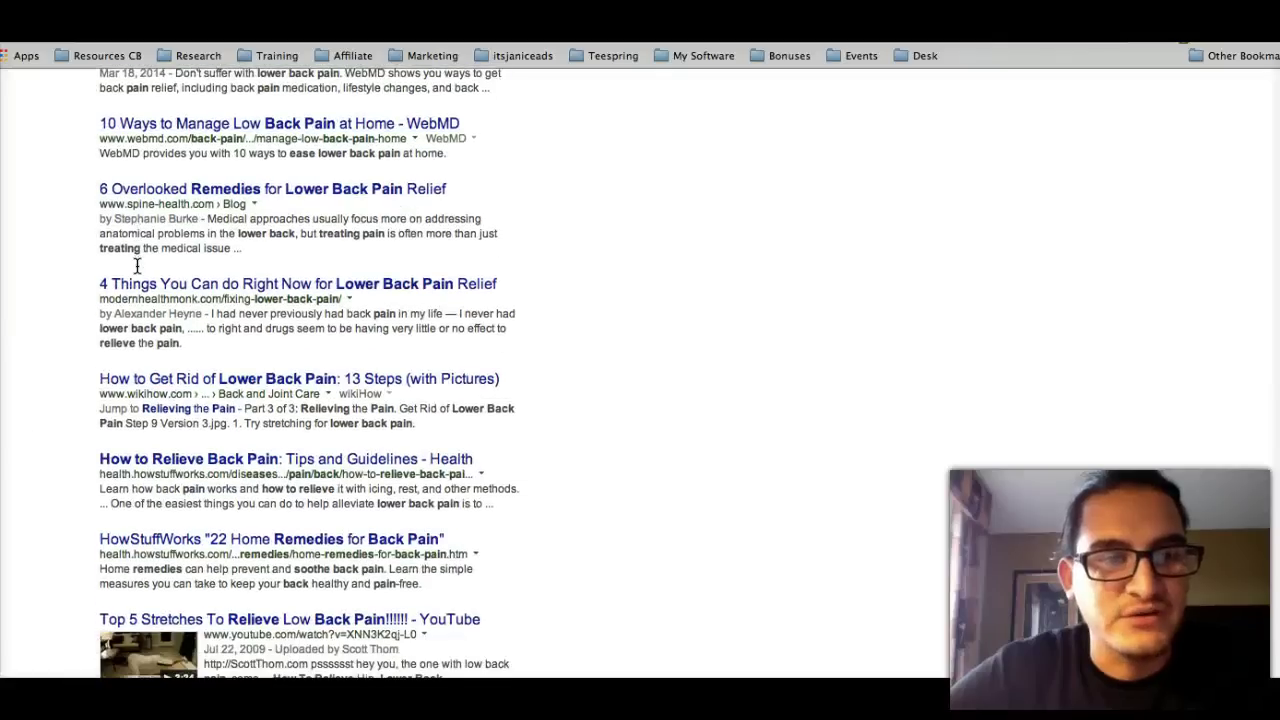
{"action": "scroll", "coordinate": [137, 265], "scroll_direction": "down", "scroll_amount": 3}
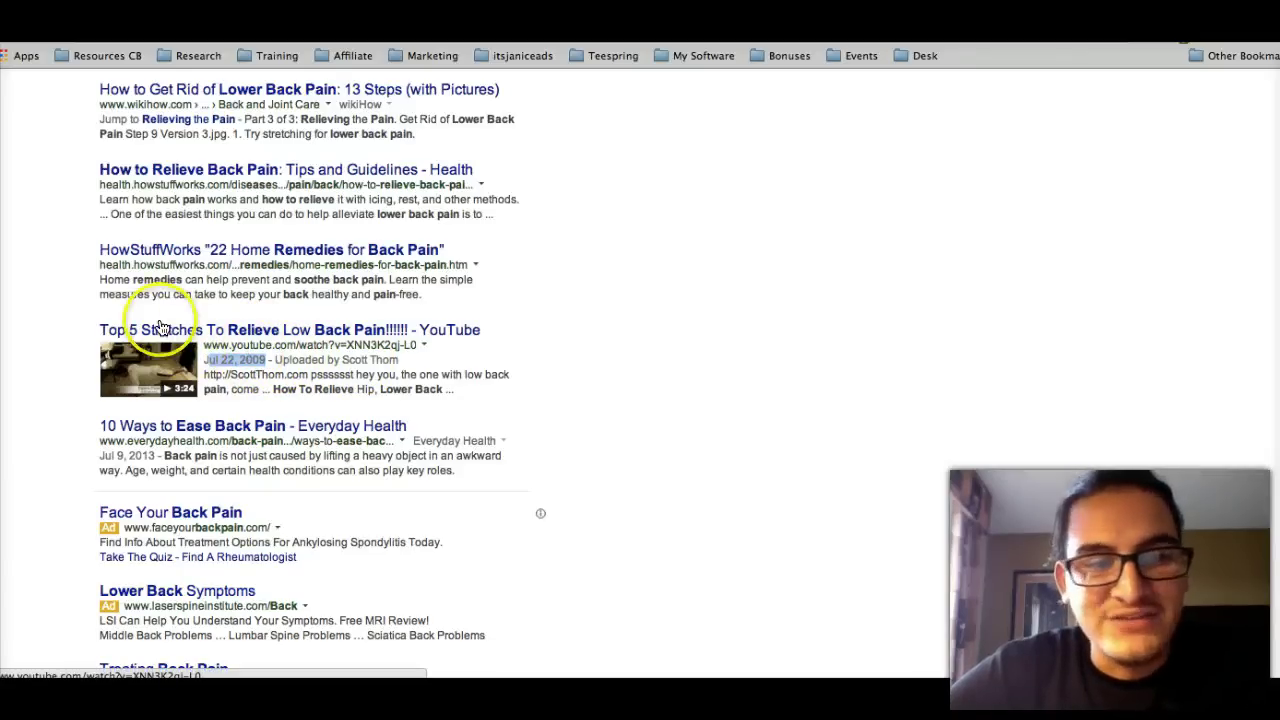
{"action": "scroll", "coordinate": [497, 393], "scroll_direction": "down", "scroll_amount": 5}
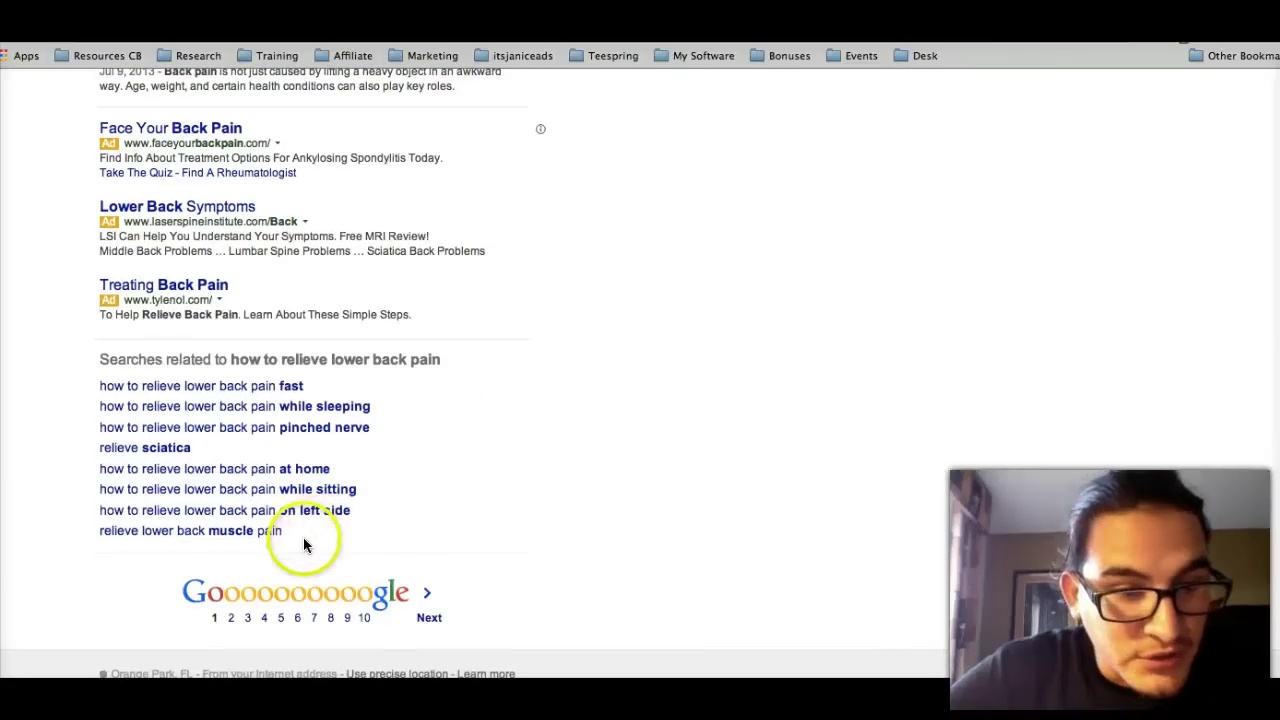
Copy the related searches and paste them below the list in the keyword document.
{"action": "left_click_drag", "start_coordinate": [240, 496], "coordinate": [101, 396]}
{"action": "key", "text": "ctrl+c"}
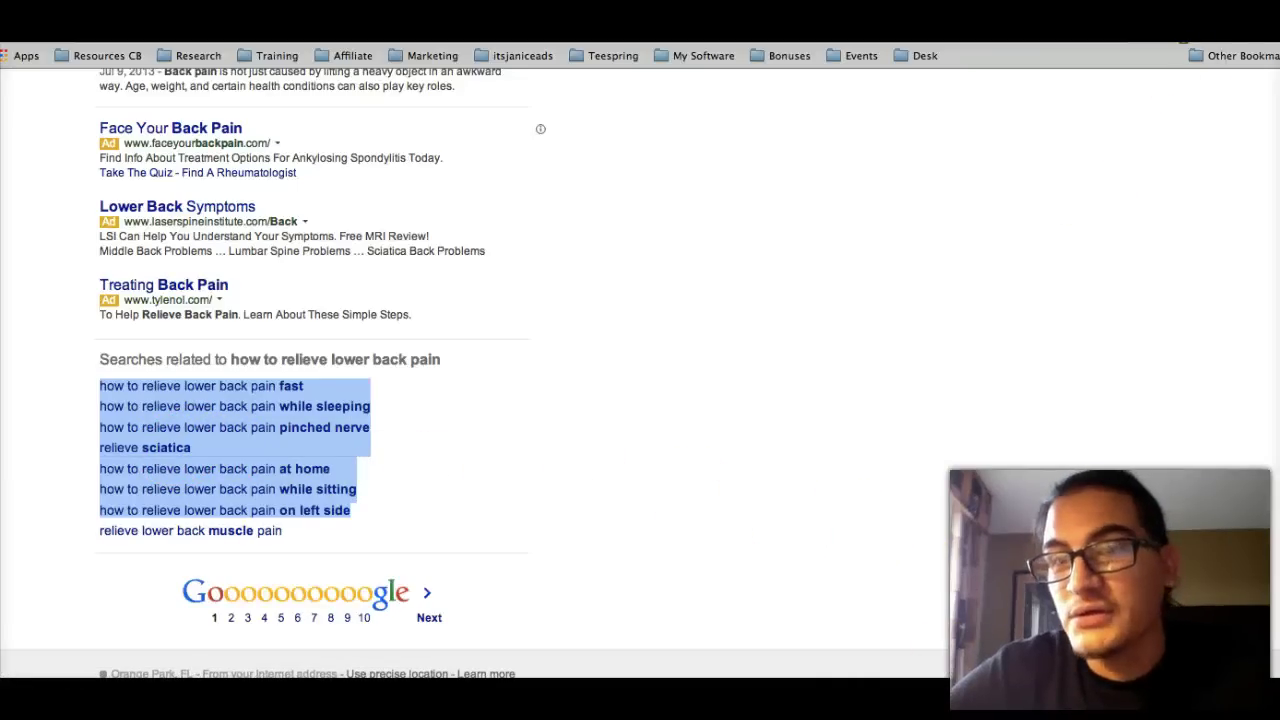
{"action": "key", "text": "ctrl+Tab"}
{"action": "left_click", "coordinate": [638, 384]}
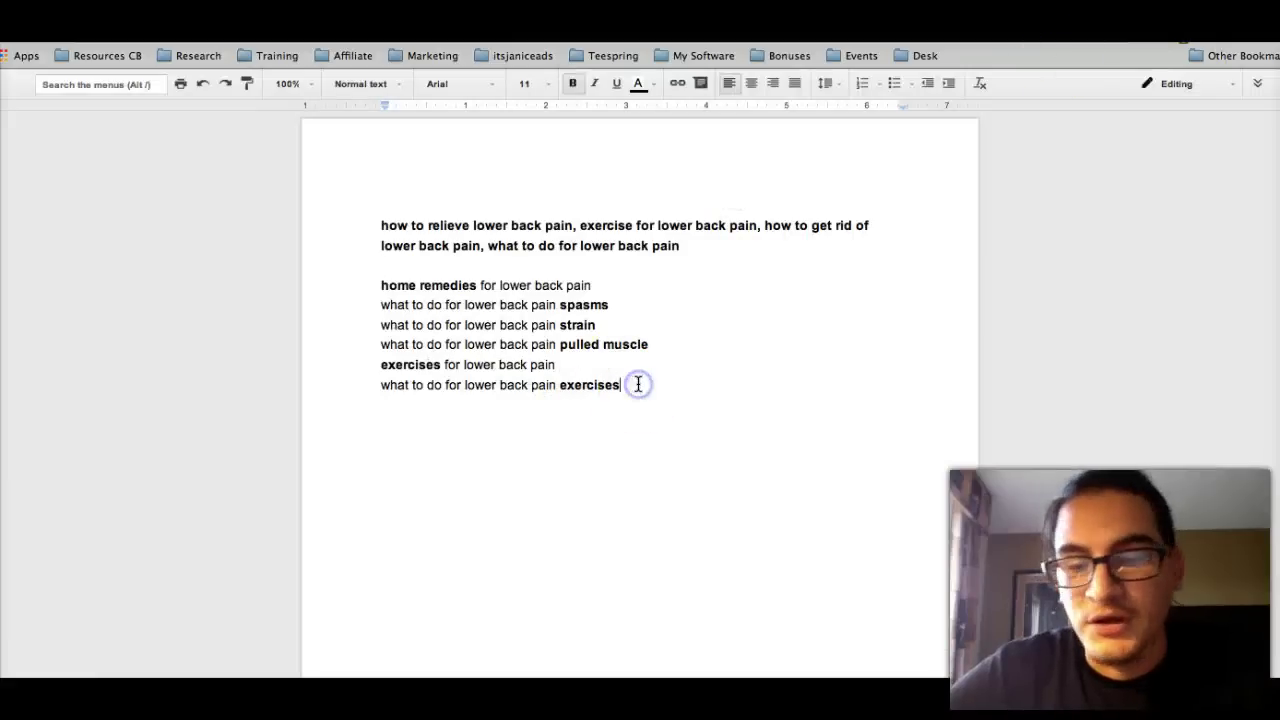
{"action": "right_click", "coordinate": [425, 426]}
{"action": "left_click", "coordinate": [486, 490]}
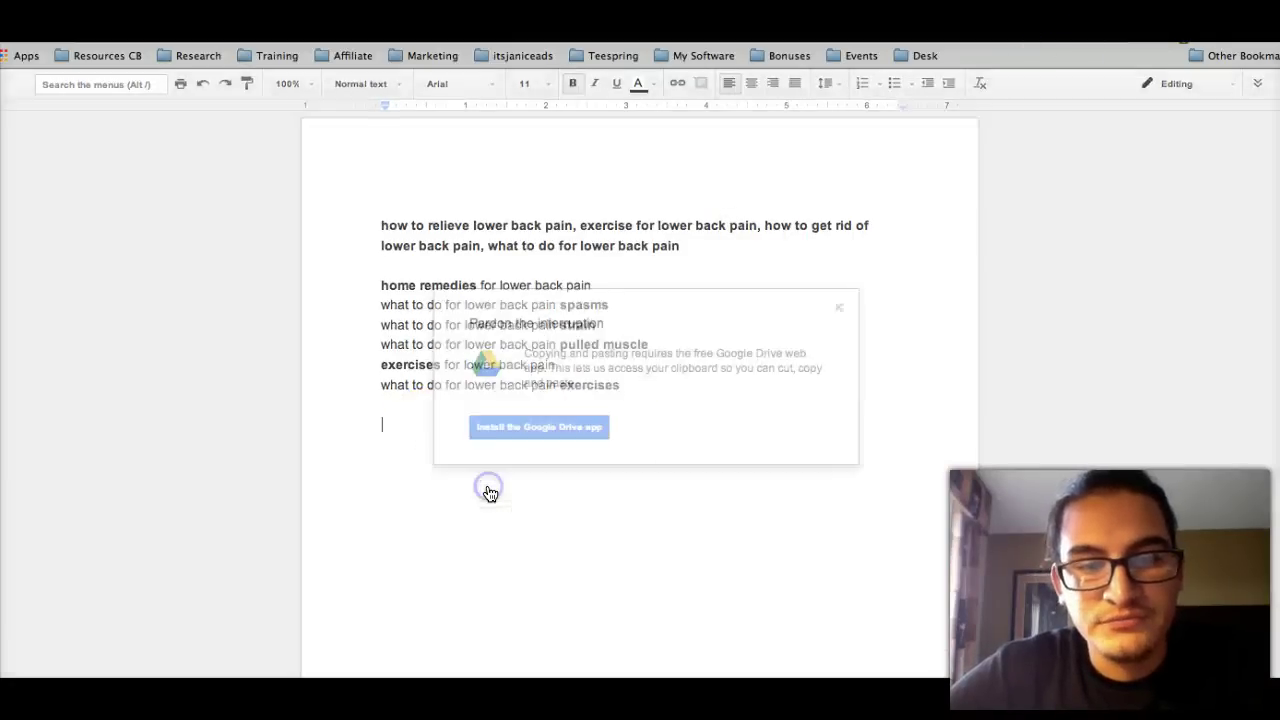
{"action": "left_click", "coordinate": [839, 307]}
{"action": "key", "text": "ctrl+v"}
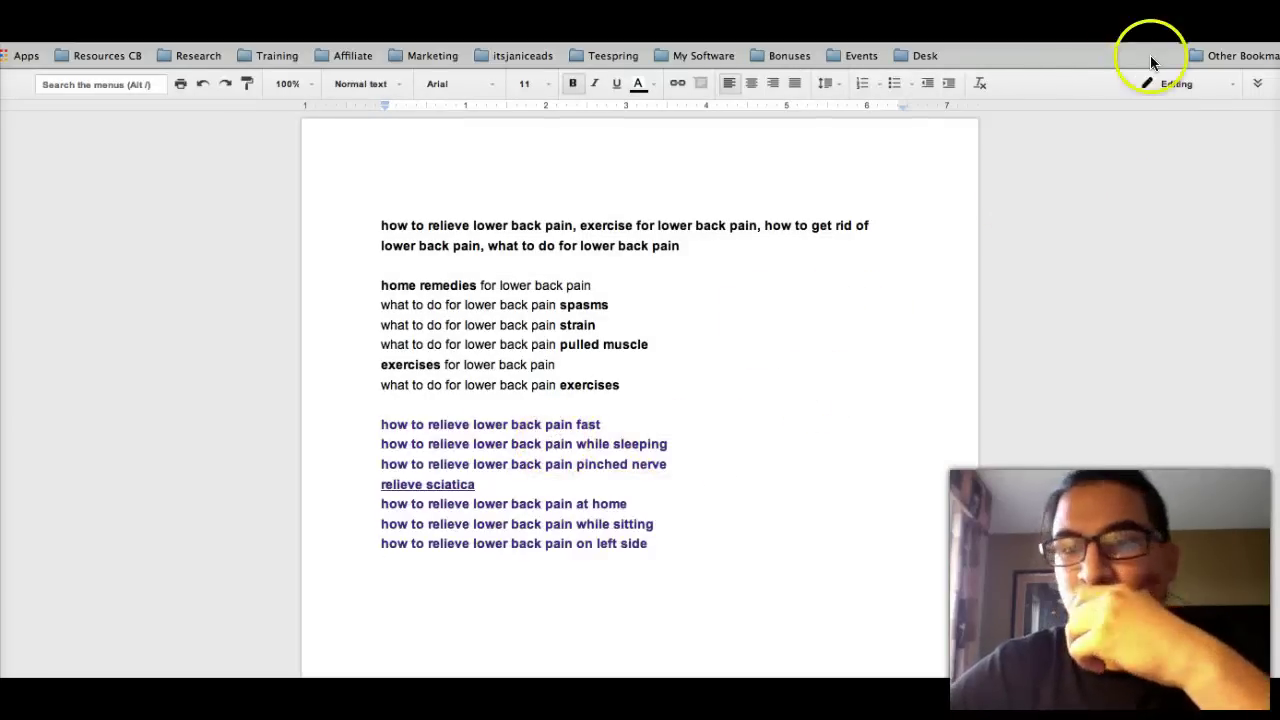
{"action": "key", "text": "ctrl+Tab"}
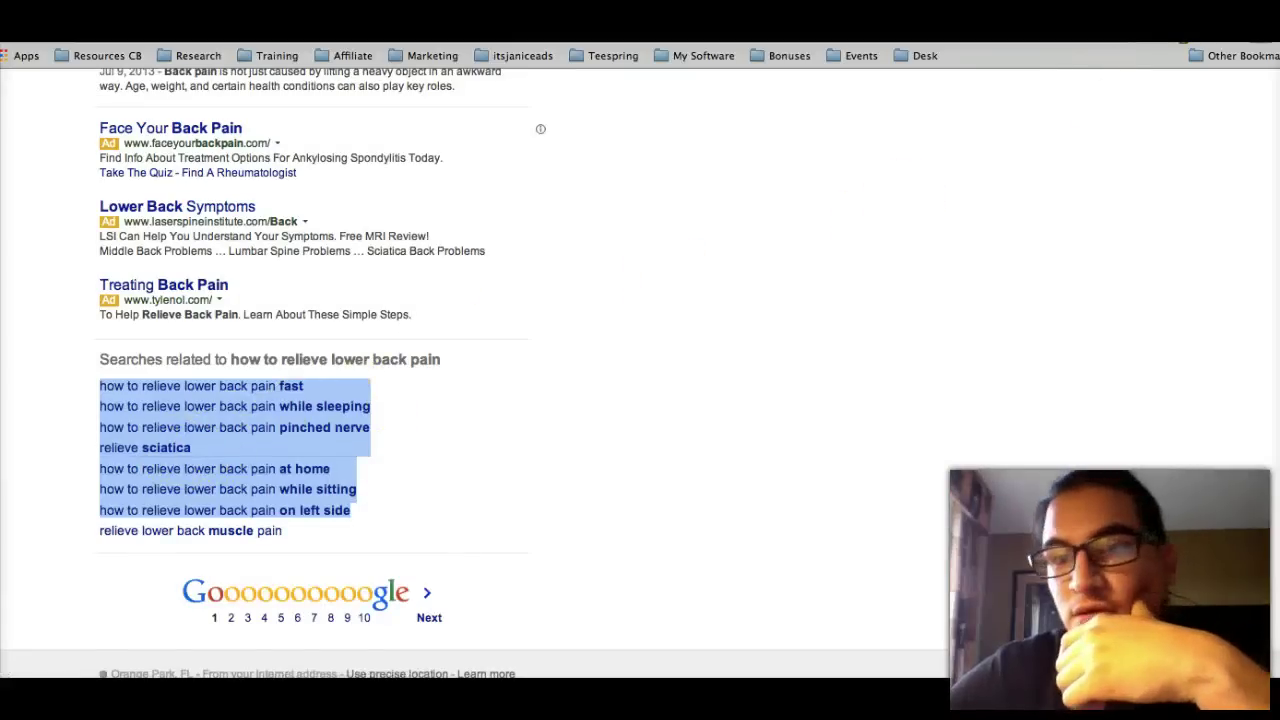
{"action": "key", "text": "ctrl+Tab"}
Delete the 'relieve sciatica' line and remove the link from the 'fast' line.
{"action": "left_click_drag", "start_coordinate": [476, 484], "coordinate": [423, 481]}
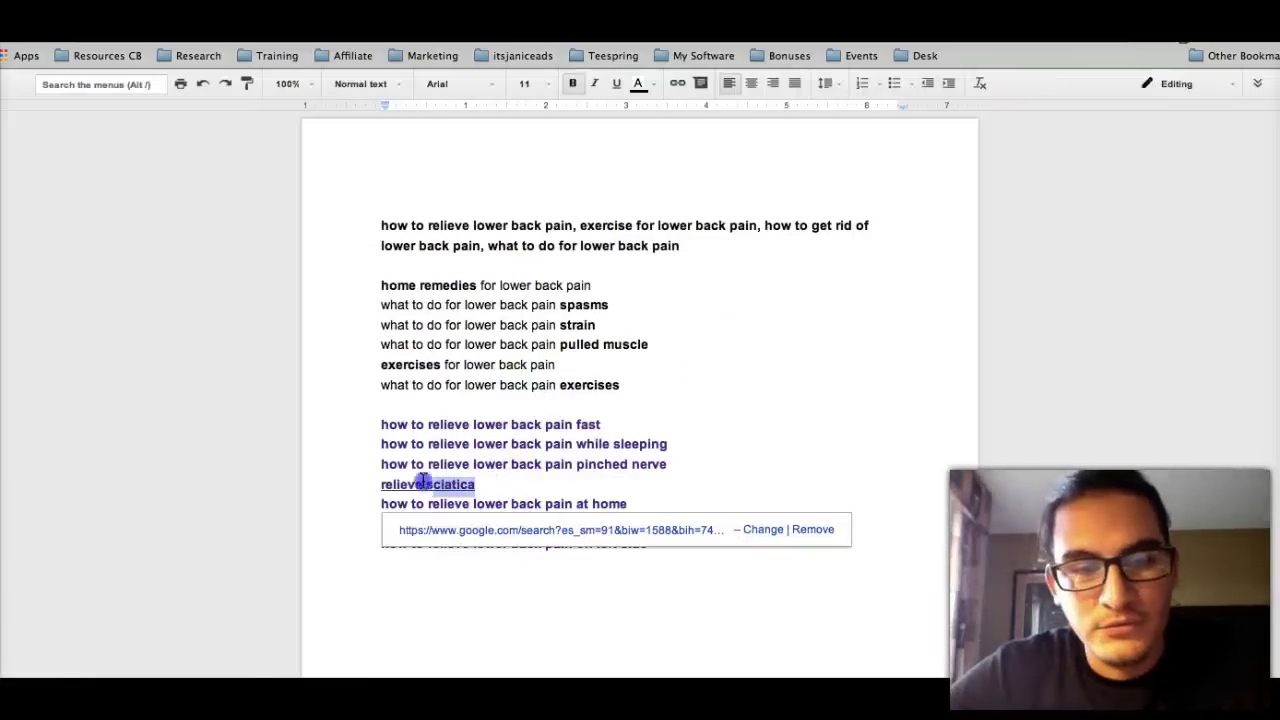
{"action": "left_click", "coordinate": [812, 529]}
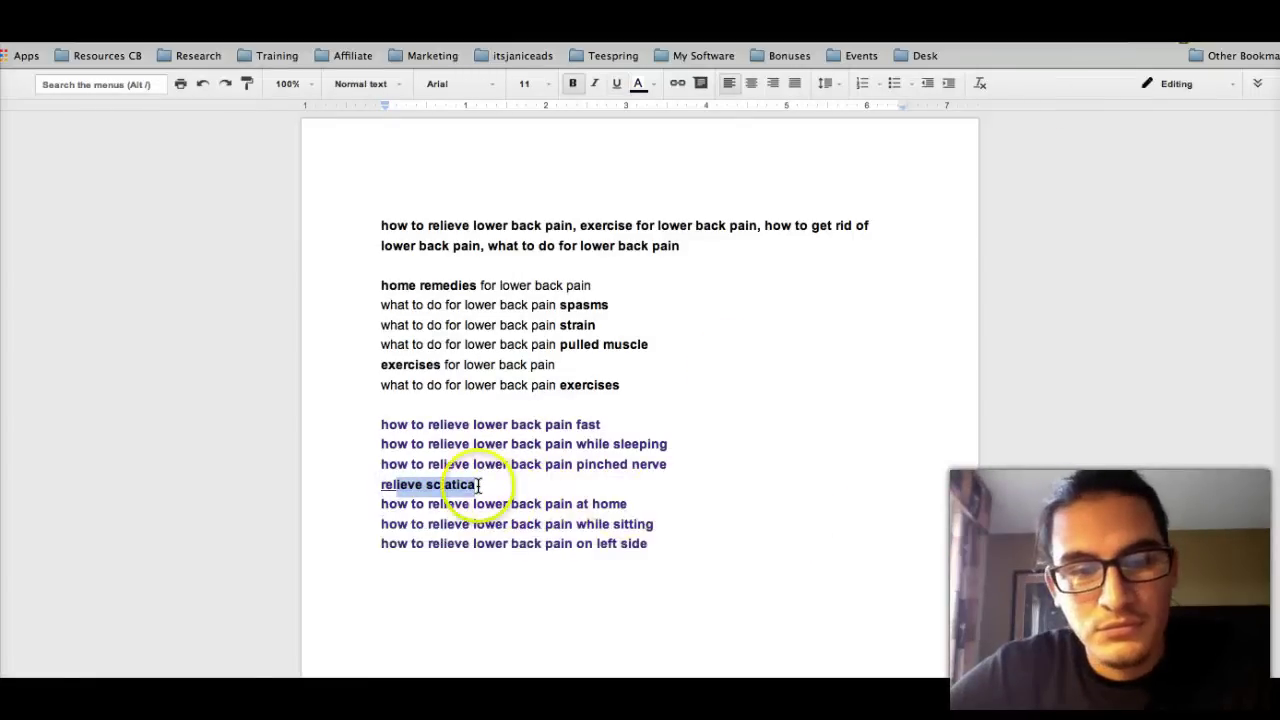
{"action": "key", "text": "BackSpace"}
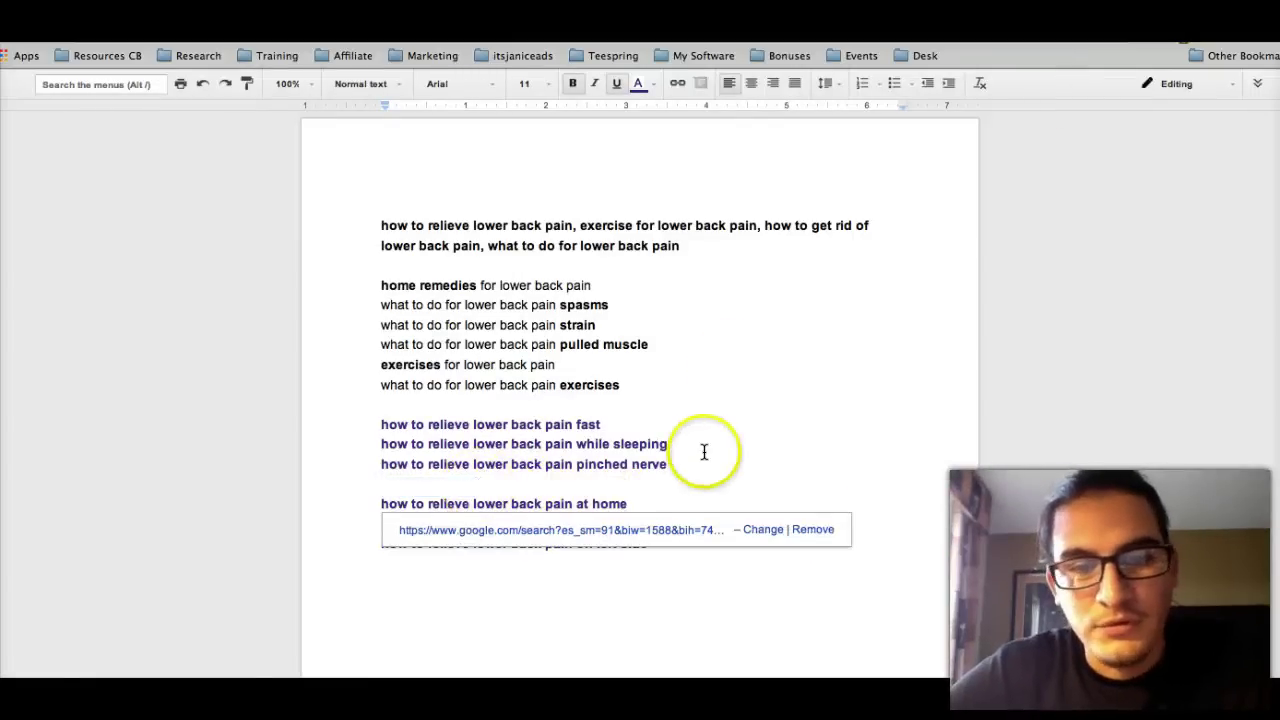
{"action": "key", "text": "BackSpace"}
{"action": "left_click", "coordinate": [761, 424]}
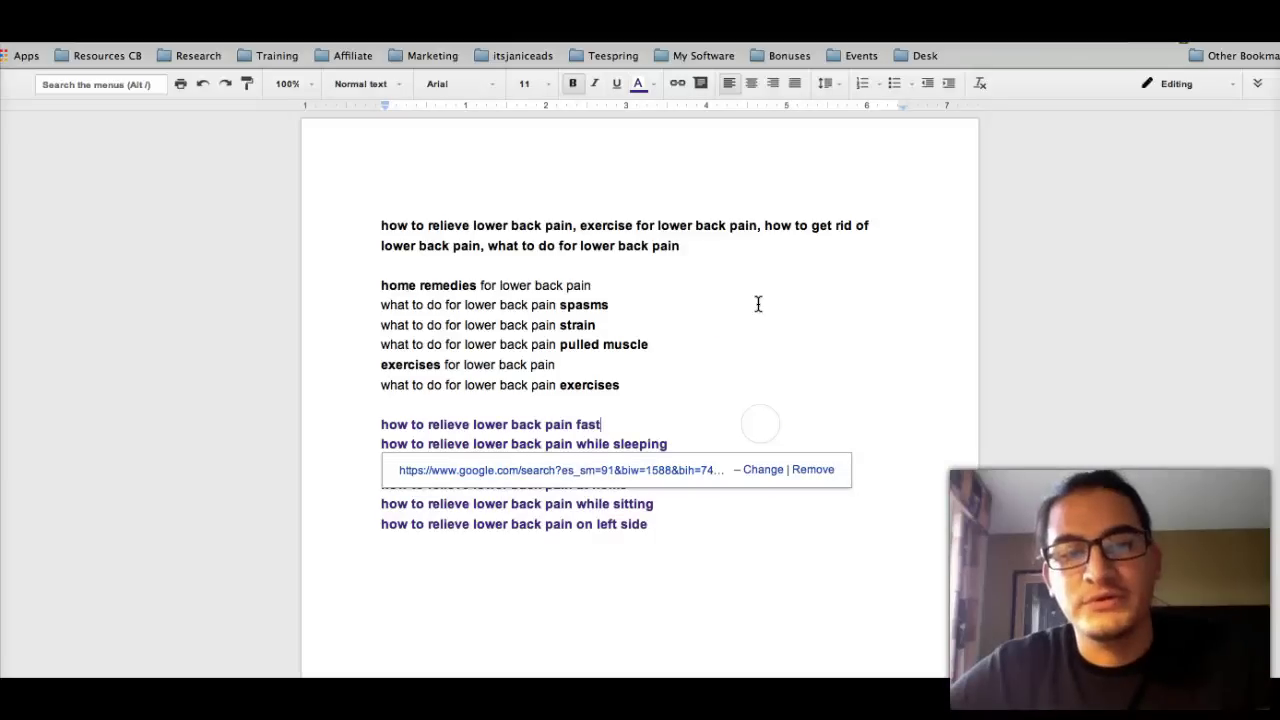
{"action": "left_click", "coordinate": [813, 469]}
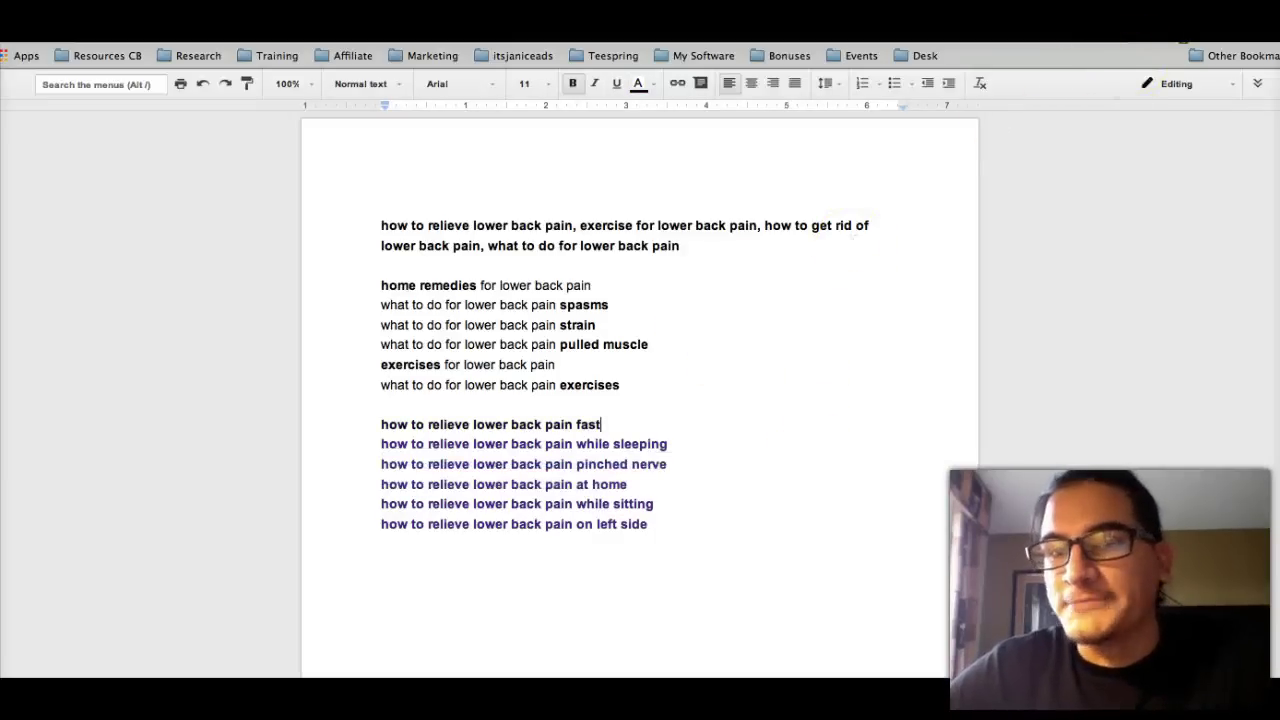
Open the Top 5 Stretches To Relieve Low Back Pain YouTube result and pause it.
{"action": "left_click", "coordinate": [967, 47]}
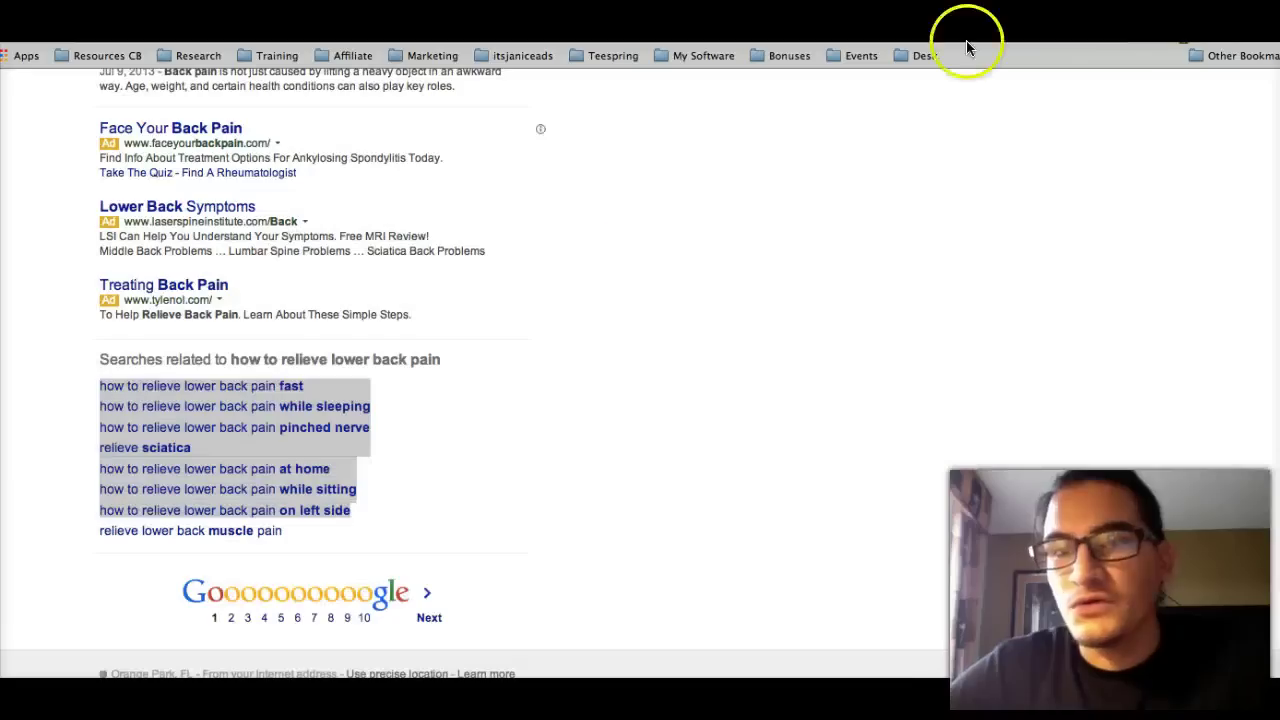
{"action": "scroll", "coordinate": [467, 430], "scroll_direction": "up", "scroll_amount": 10}
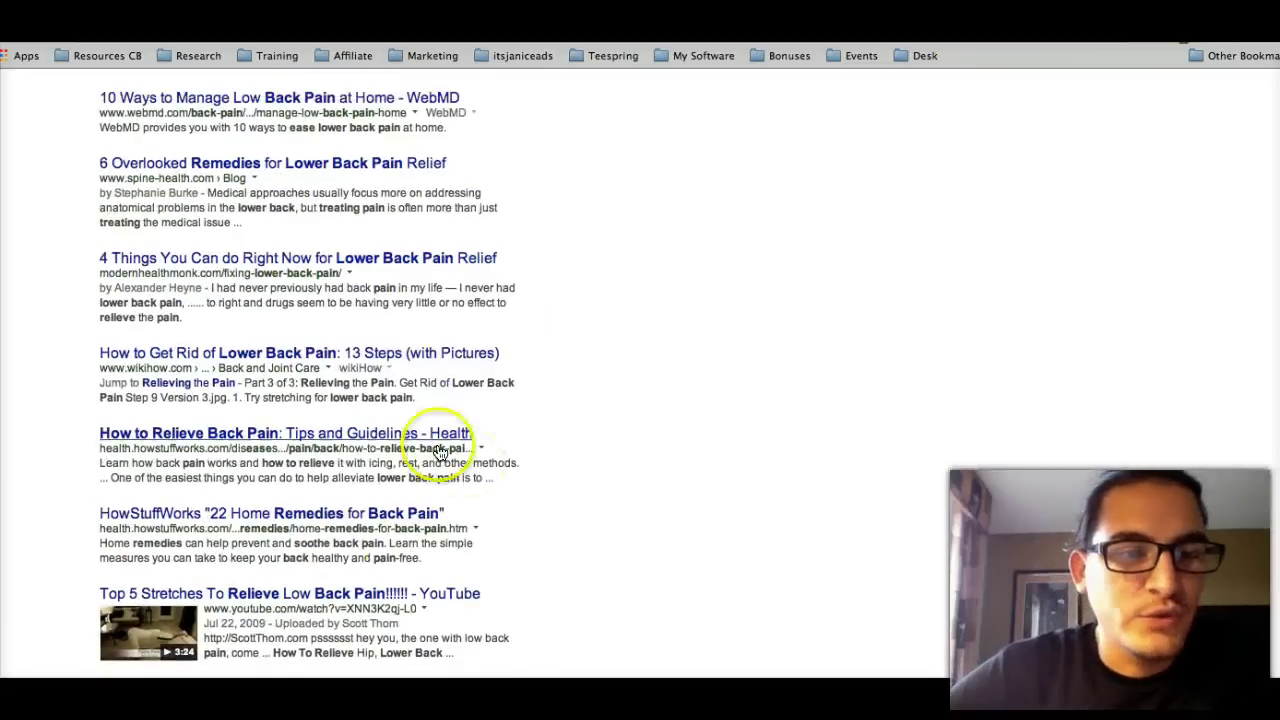
{"action": "scroll", "coordinate": [298, 610], "scroll_direction": "down", "scroll_amount": 2}
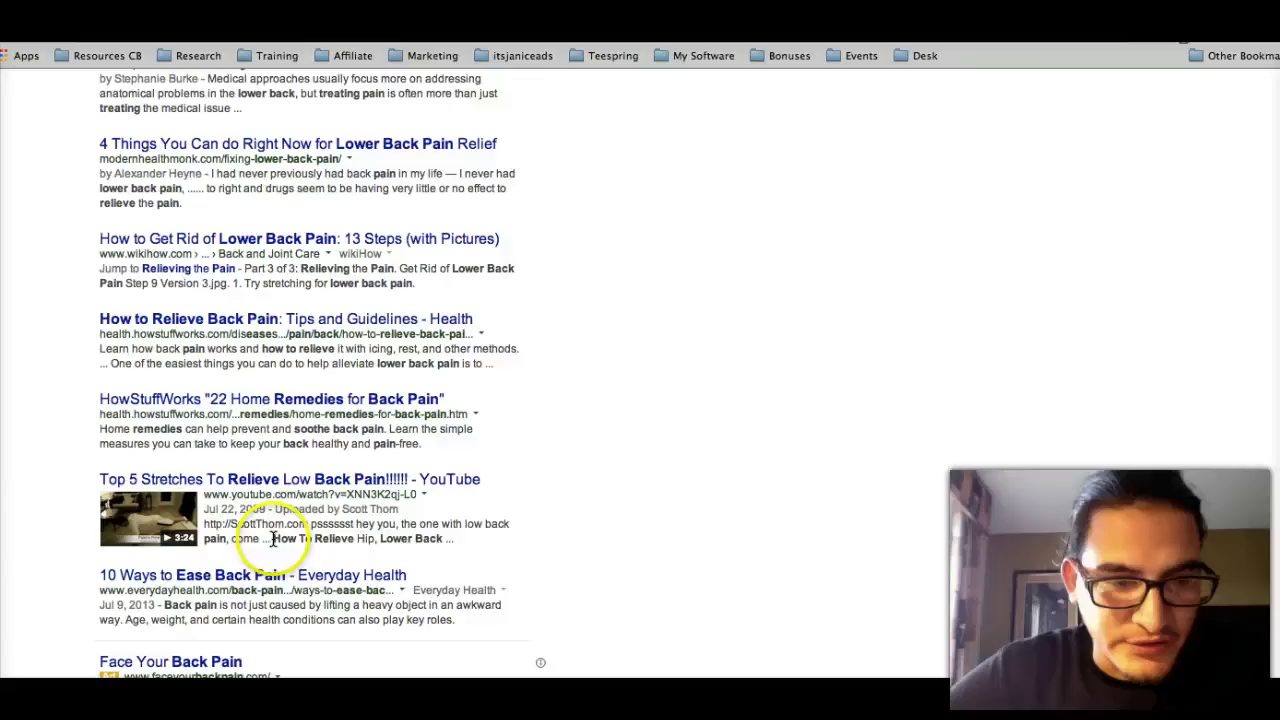
{"action": "left_click", "coordinate": [340, 484]}
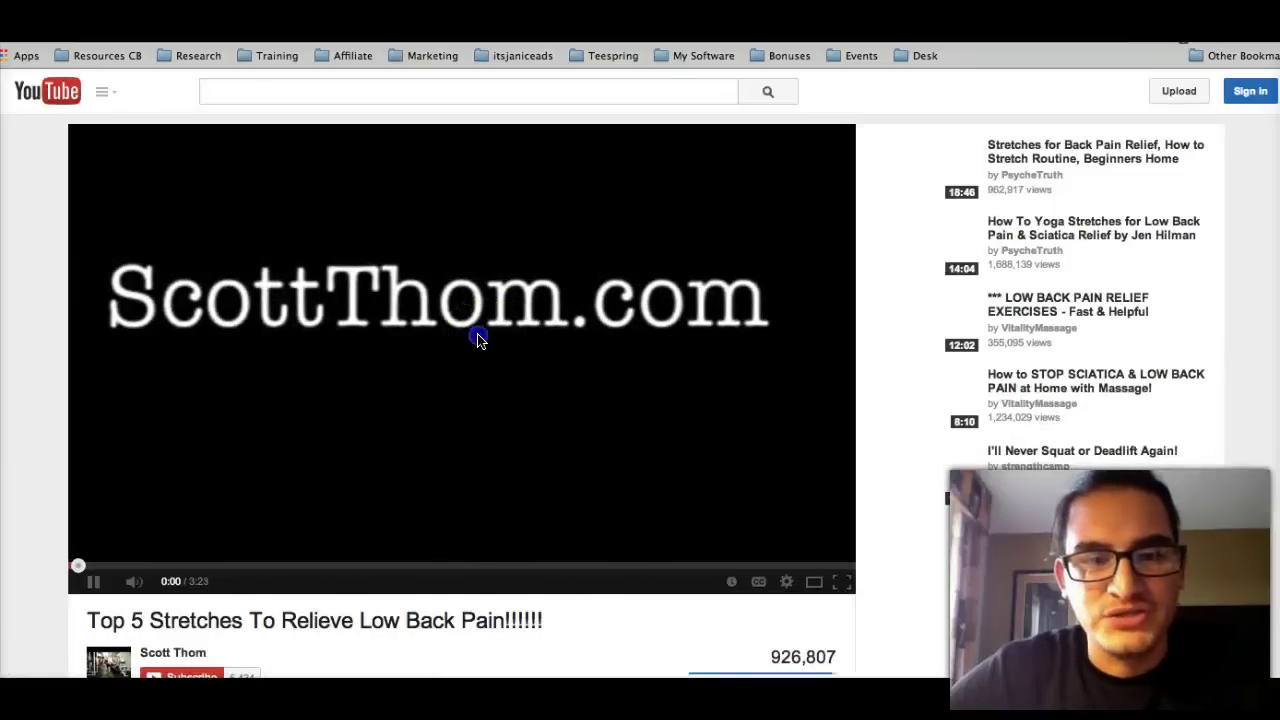
{"action": "left_click", "coordinate": [477, 336]}
Highlight the video's 926,807 view count and expand its full description.
{"action": "scroll", "coordinate": [477, 340], "scroll_direction": "down", "scroll_amount": 5}
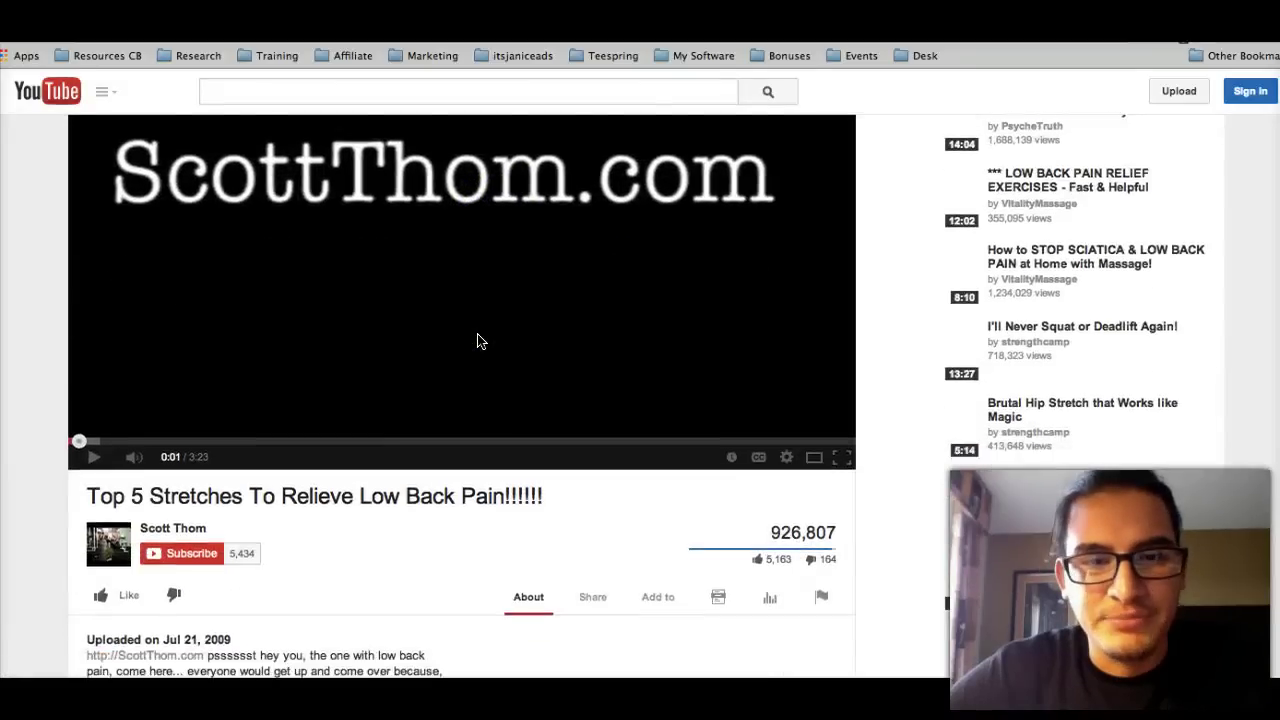
{"action": "scroll", "coordinate": [477, 340], "scroll_direction": "down", "scroll_amount": 1}
{"action": "left_click_drag", "start_coordinate": [750, 290], "coordinate": [822, 294]}
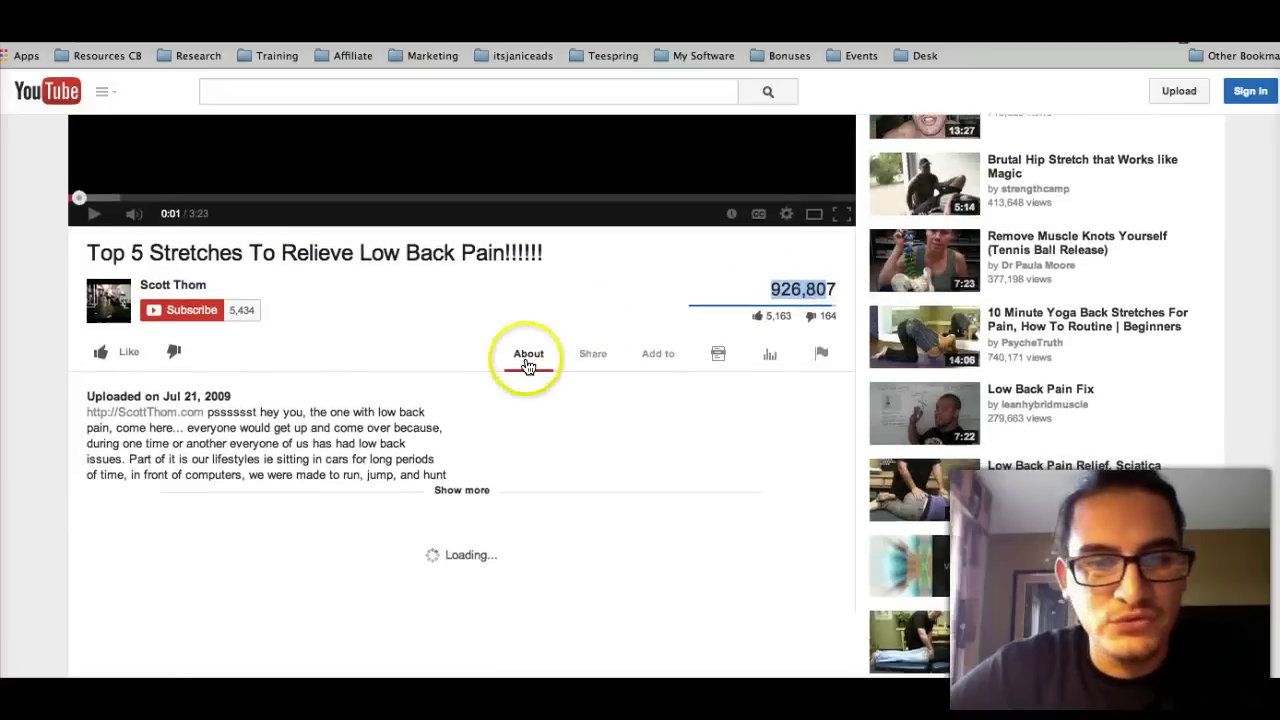
{"action": "scroll", "coordinate": [526, 366], "scroll_direction": "down", "scroll_amount": 1}
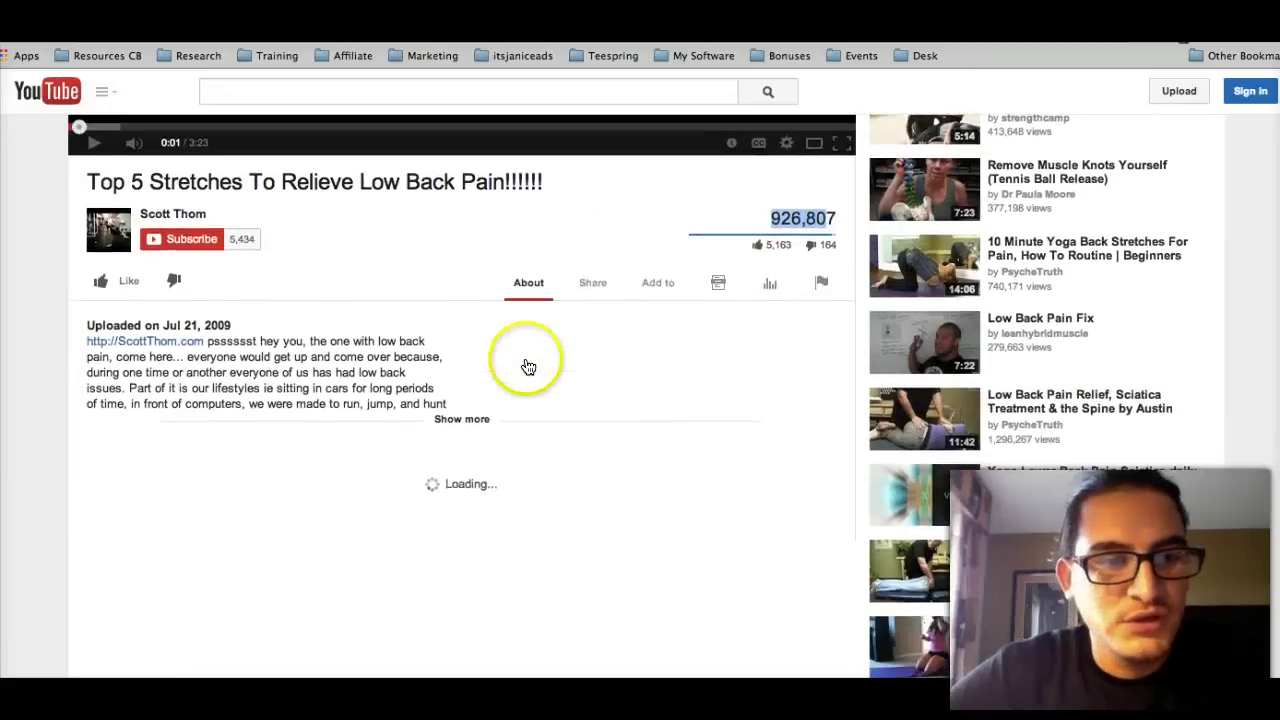
{"action": "left_click", "coordinate": [490, 418]}
{"action": "scroll", "coordinate": [540, 417], "scroll_direction": "down", "scroll_amount": 1}
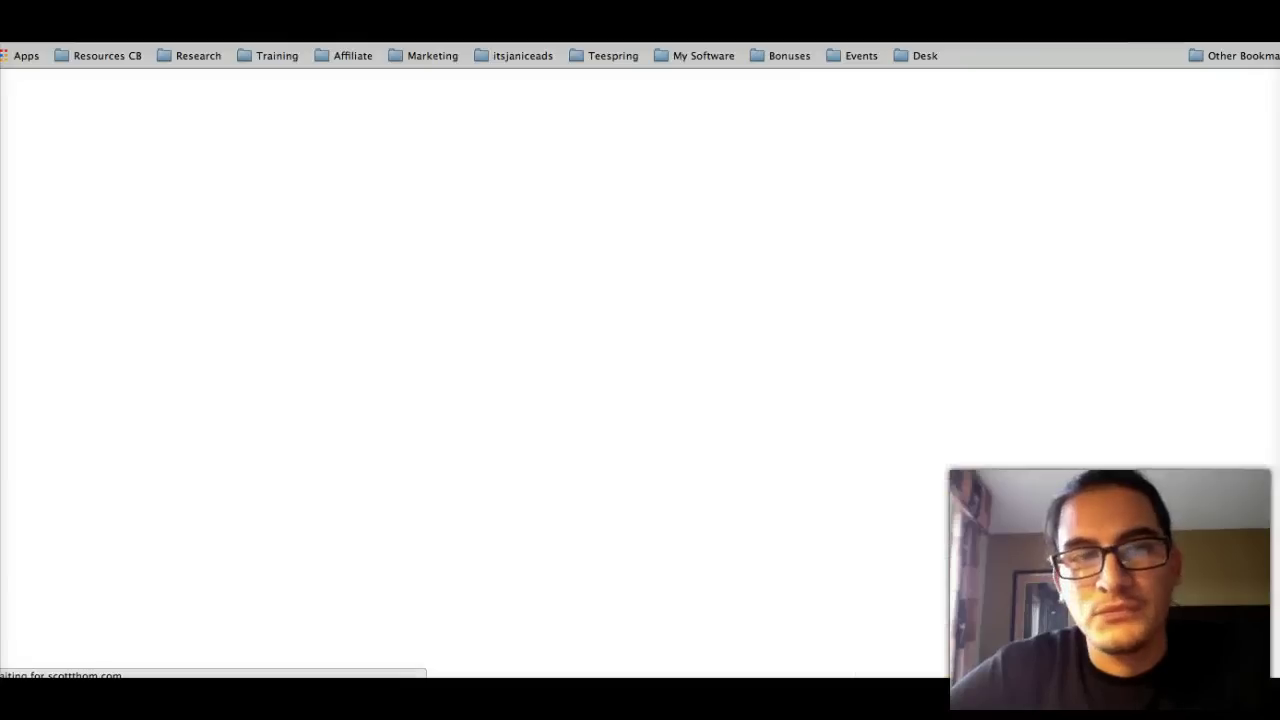
{"action": "left_click", "coordinate": [724, 214]}
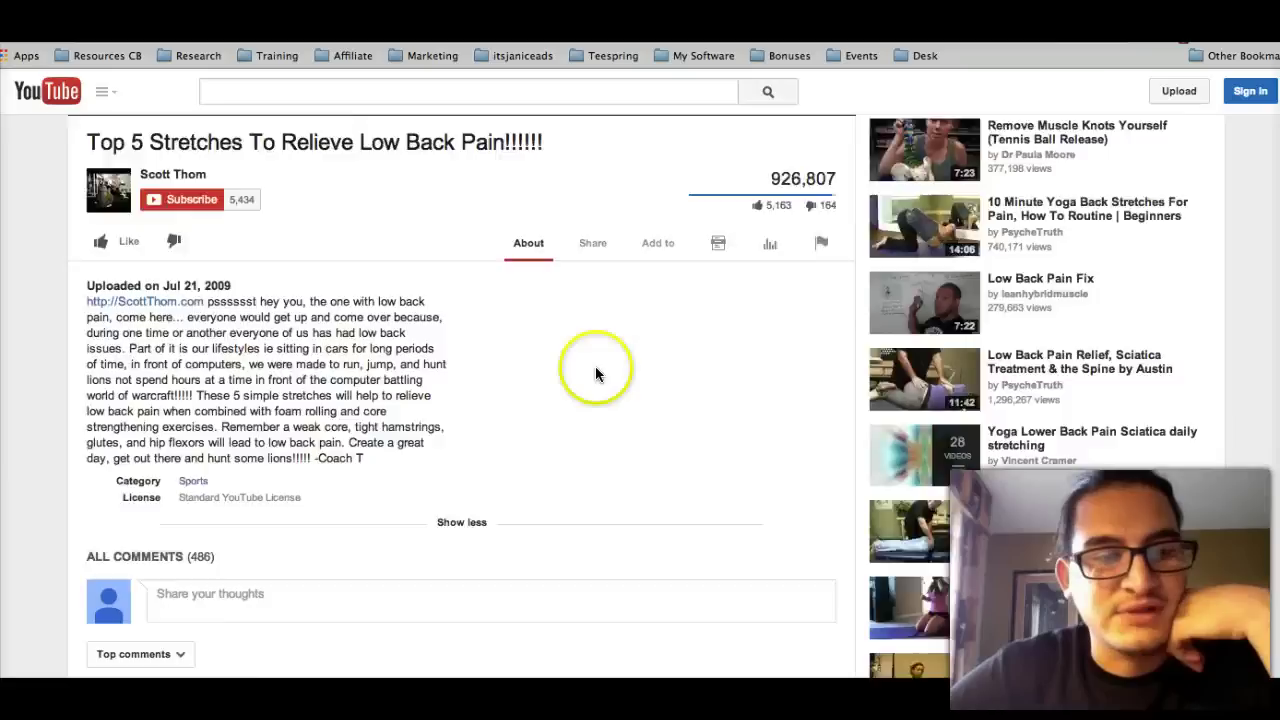
{"action": "scroll", "coordinate": [595, 366], "scroll_direction": "down", "scroll_amount": 3}
{"action": "scroll", "coordinate": [575, 415], "scroll_direction": "up", "scroll_amount": 2}
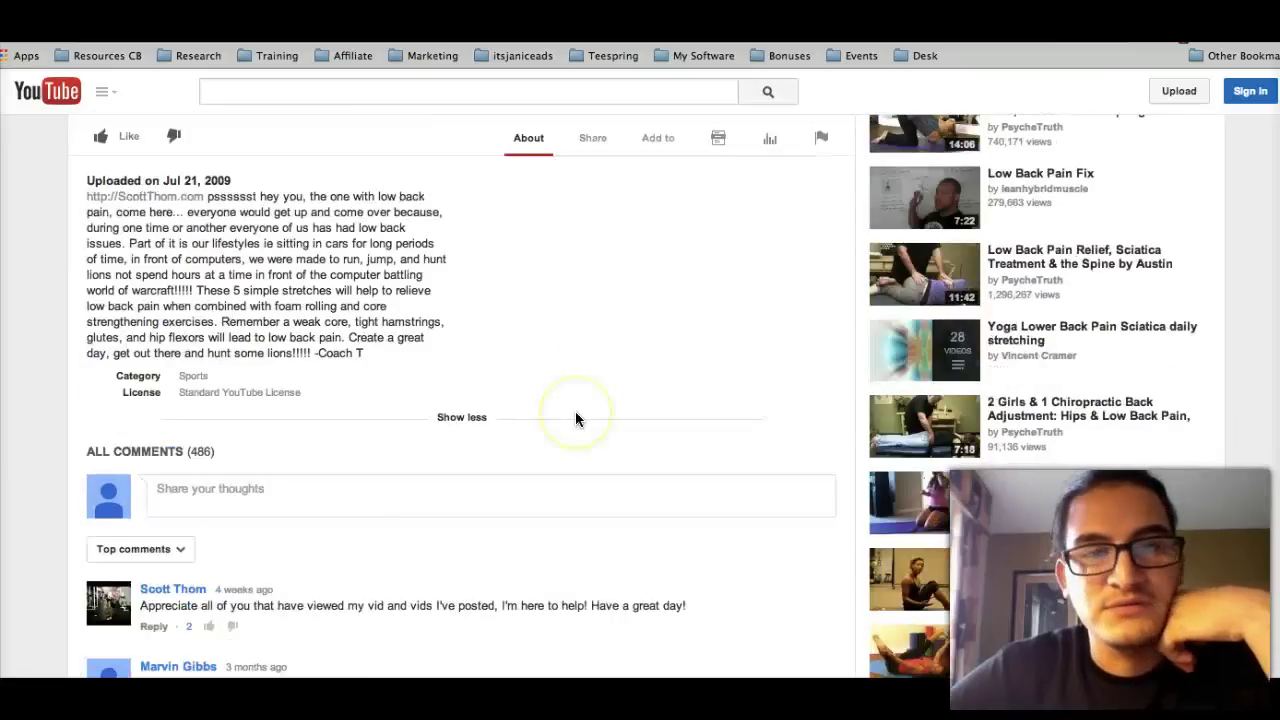
{"action": "scroll", "coordinate": [575, 413], "scroll_direction": "up", "scroll_amount": 3}
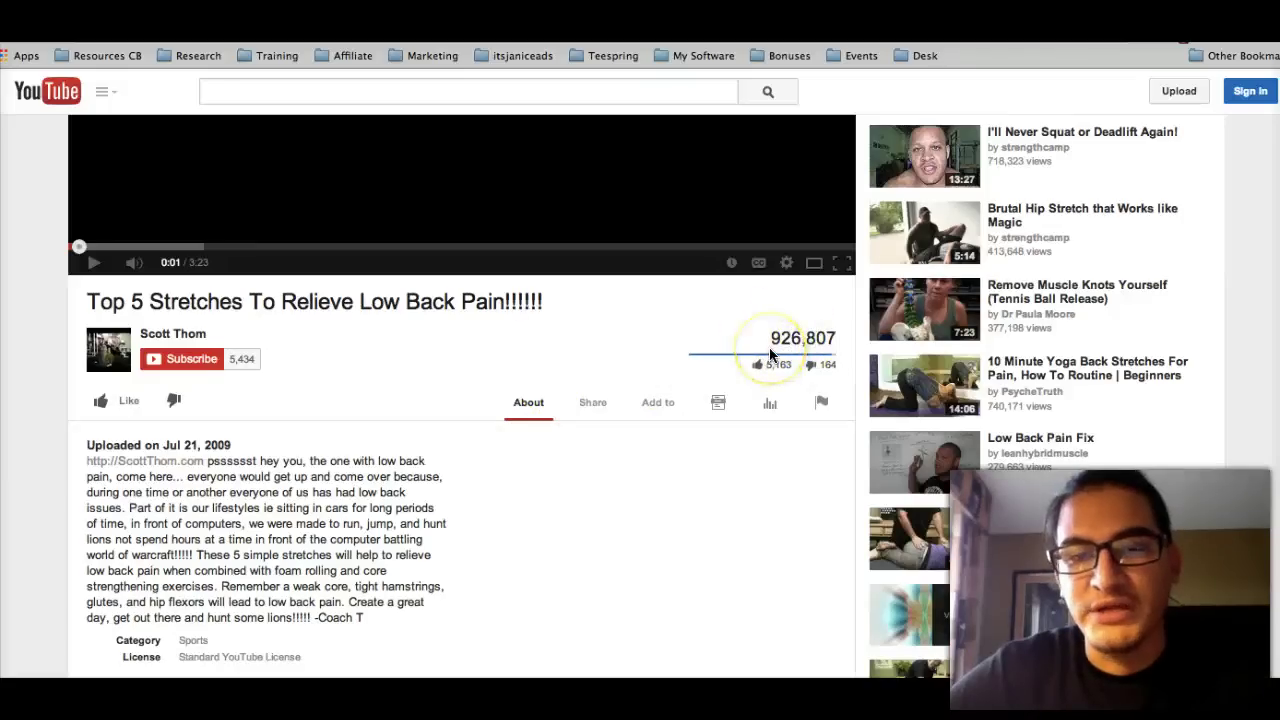
{"action": "scroll", "coordinate": [768, 355], "scroll_direction": "up", "scroll_amount": 2}
{"action": "scroll", "coordinate": [768, 355], "scroll_direction": "up", "scroll_amount": 1}
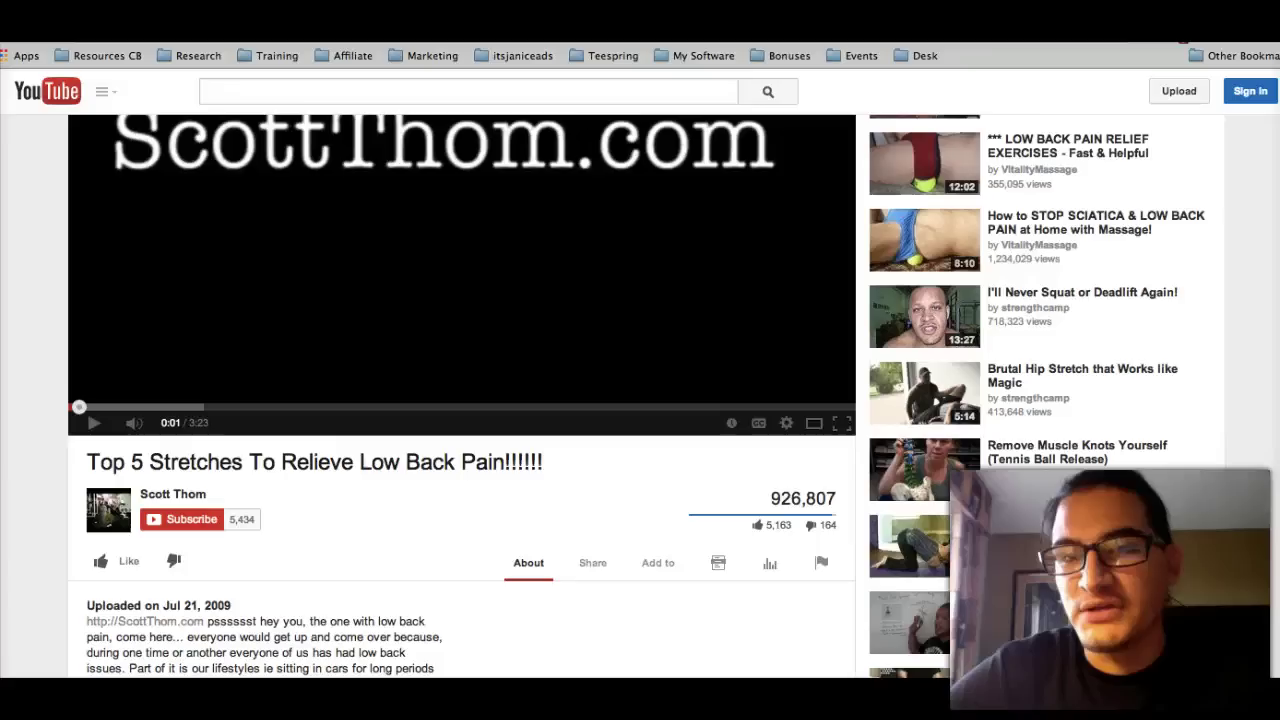
Browse the ScottThom.com homepage articles, then return to the Top 5 Stretches video.
{"action": "left_click", "coordinate": [691, 317]}
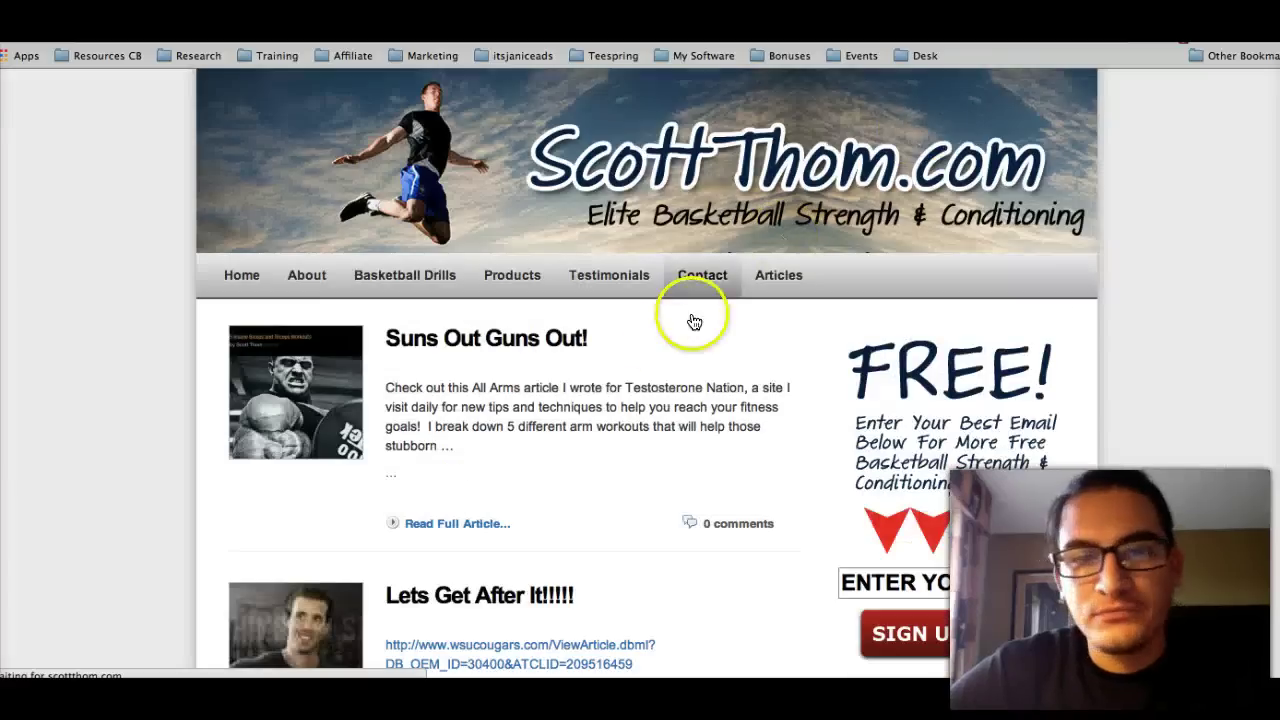
{"action": "scroll", "coordinate": [631, 392], "scroll_direction": "down", "scroll_amount": 1}
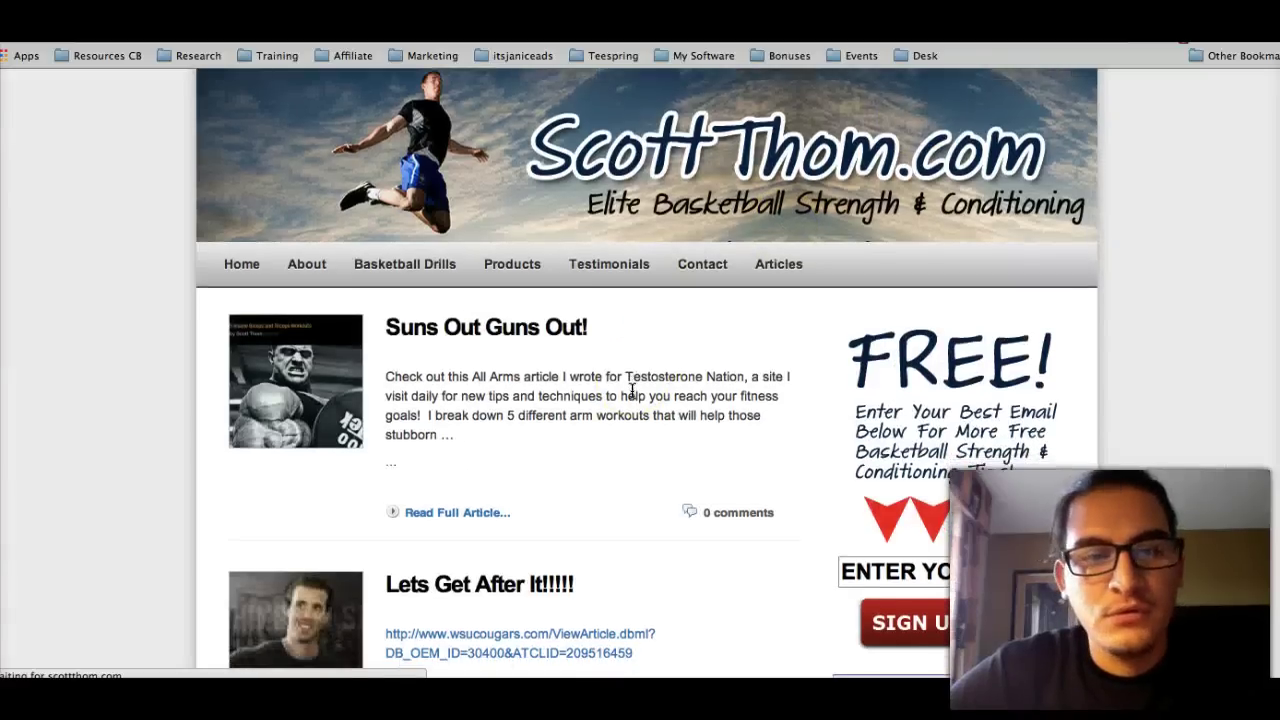
{"action": "scroll", "coordinate": [631, 392], "scroll_direction": "down", "scroll_amount": 3}
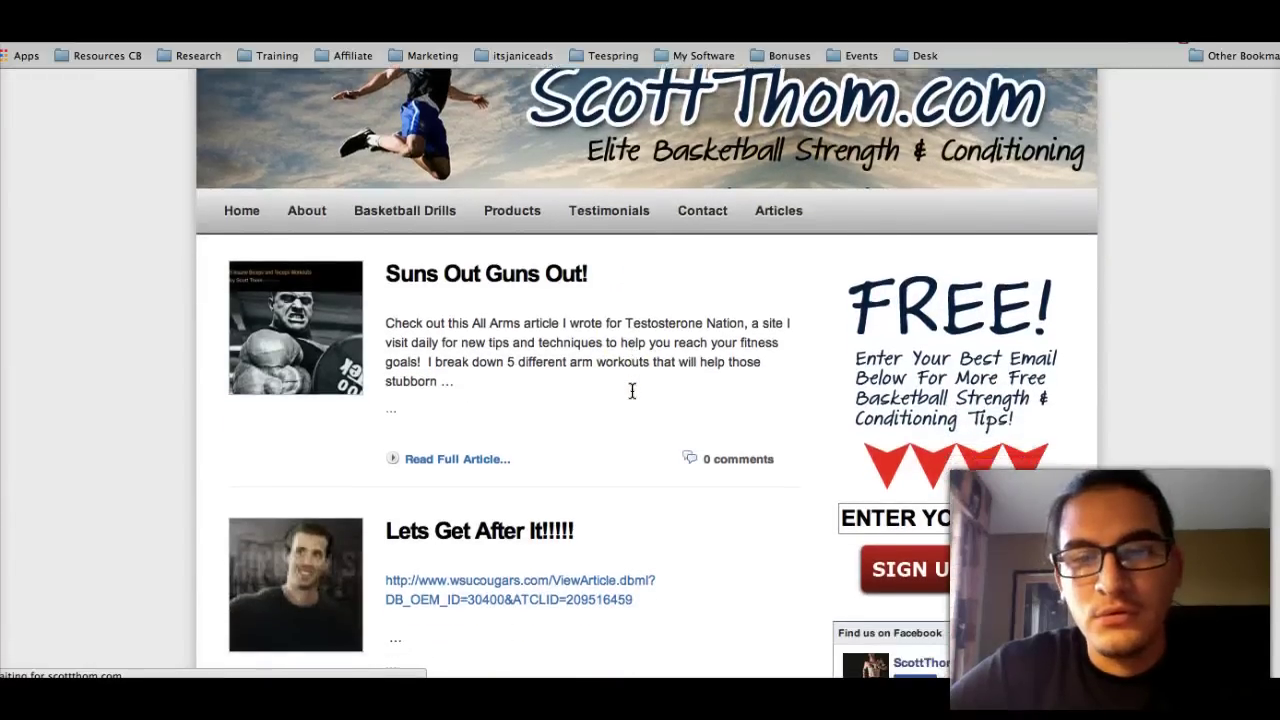
{"action": "scroll", "coordinate": [631, 391], "scroll_direction": "down", "scroll_amount": 2}
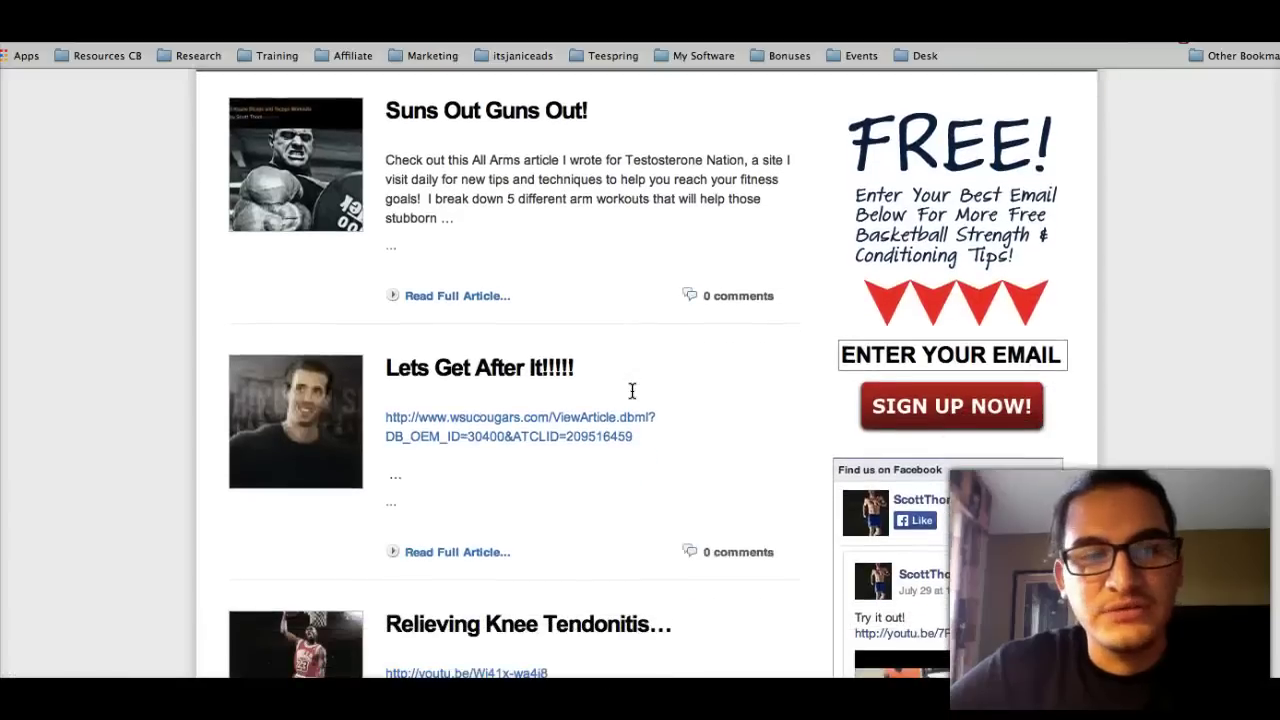
{"action": "scroll", "coordinate": [631, 391], "scroll_direction": "down", "scroll_amount": 2}
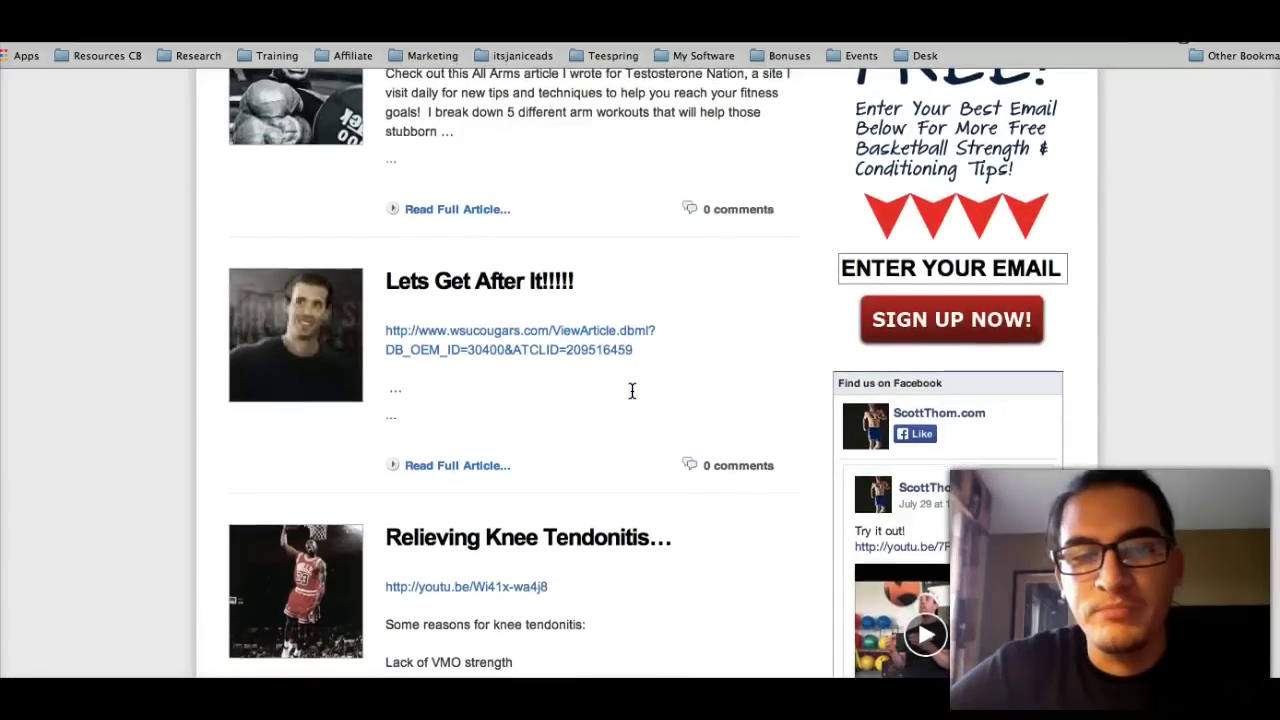
{"action": "scroll", "coordinate": [631, 391], "scroll_direction": "up", "scroll_amount": 6}
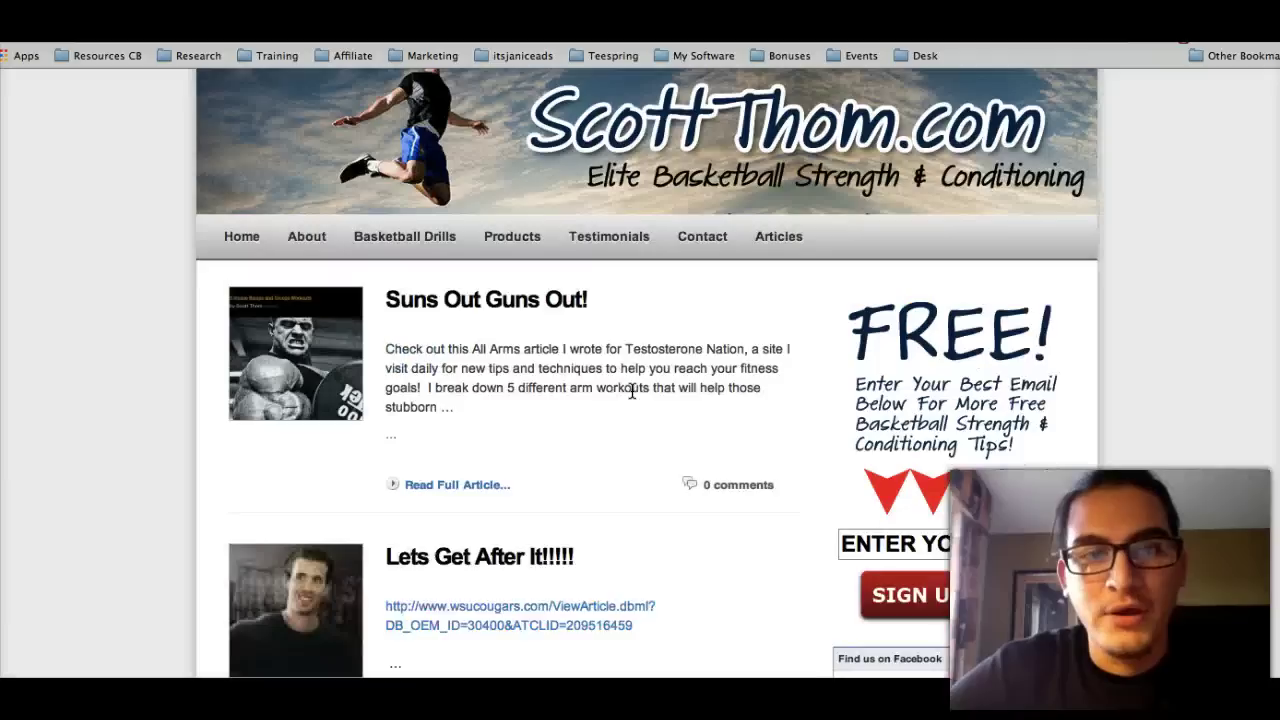
{"action": "scroll", "coordinate": [631, 391], "scroll_direction": "down", "scroll_amount": 5}
{"action": "scroll", "coordinate": [631, 391], "scroll_direction": "down", "scroll_amount": 8}
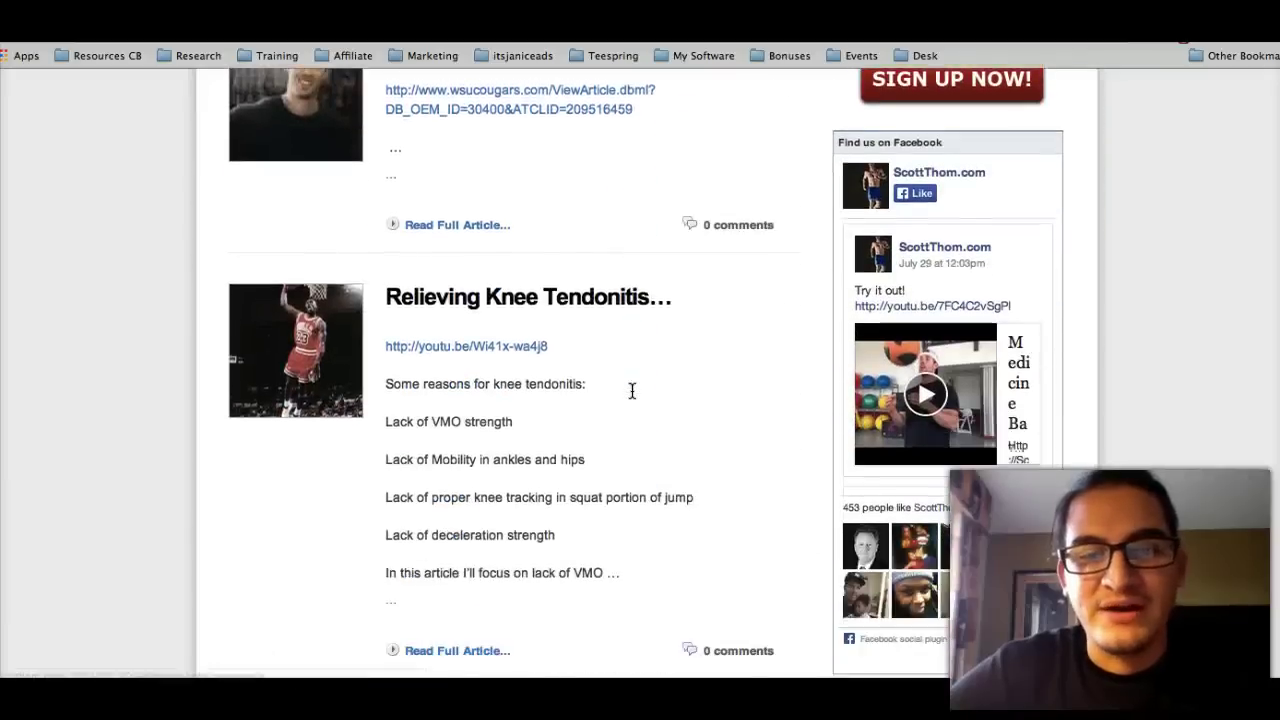
{"action": "scroll", "coordinate": [631, 391], "scroll_direction": "up", "scroll_amount": 14}
{"action": "scroll", "coordinate": [631, 391], "scroll_direction": "down", "scroll_amount": 1}
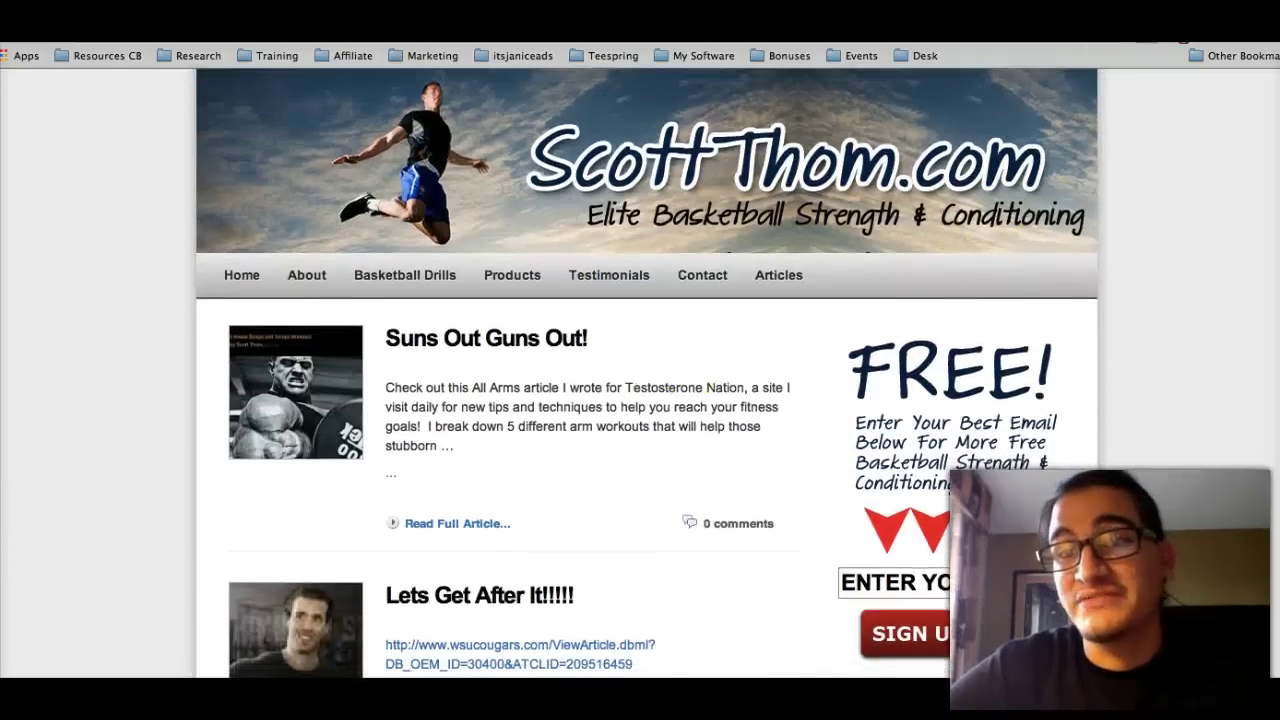
{"action": "key", "text": "ctrl+Tab"}
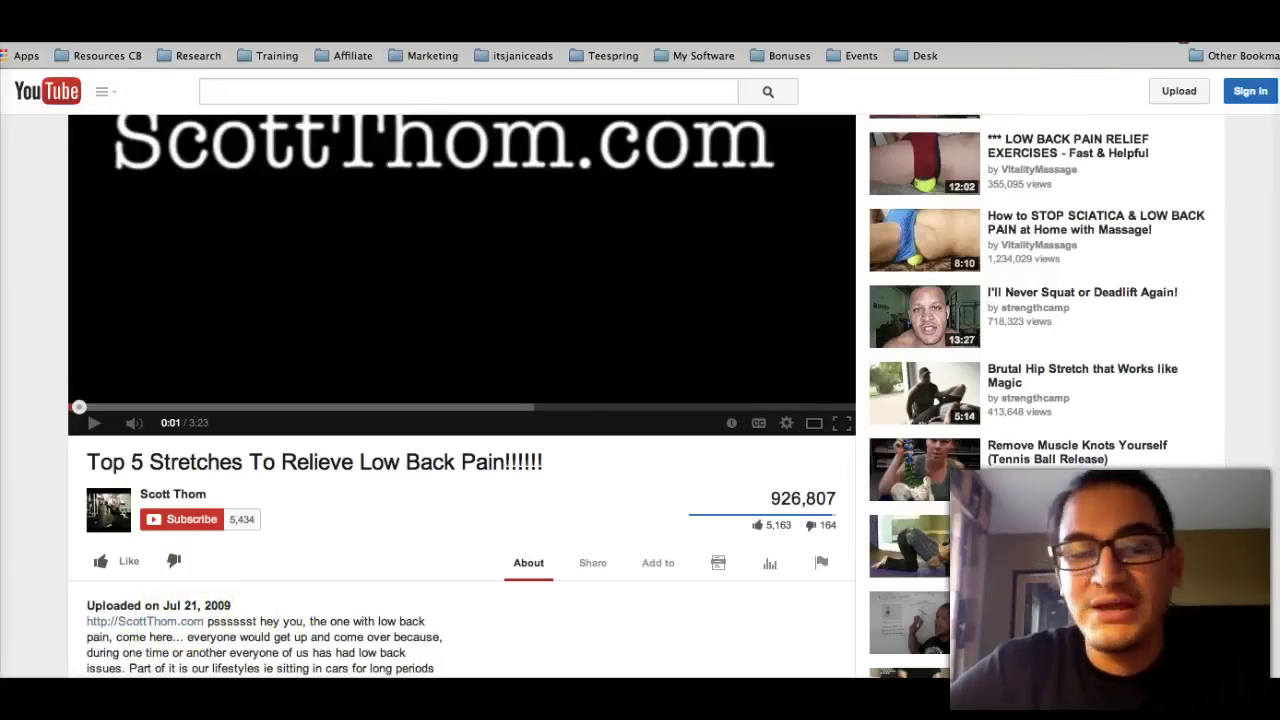
Back on Google, browse the Videos results for 'how to relieve lower back pain'.
{"action": "key", "text": "super+bracketleft"}
{"action": "scroll", "coordinate": [387, 446], "scroll_direction": "up", "scroll_amount": 2}
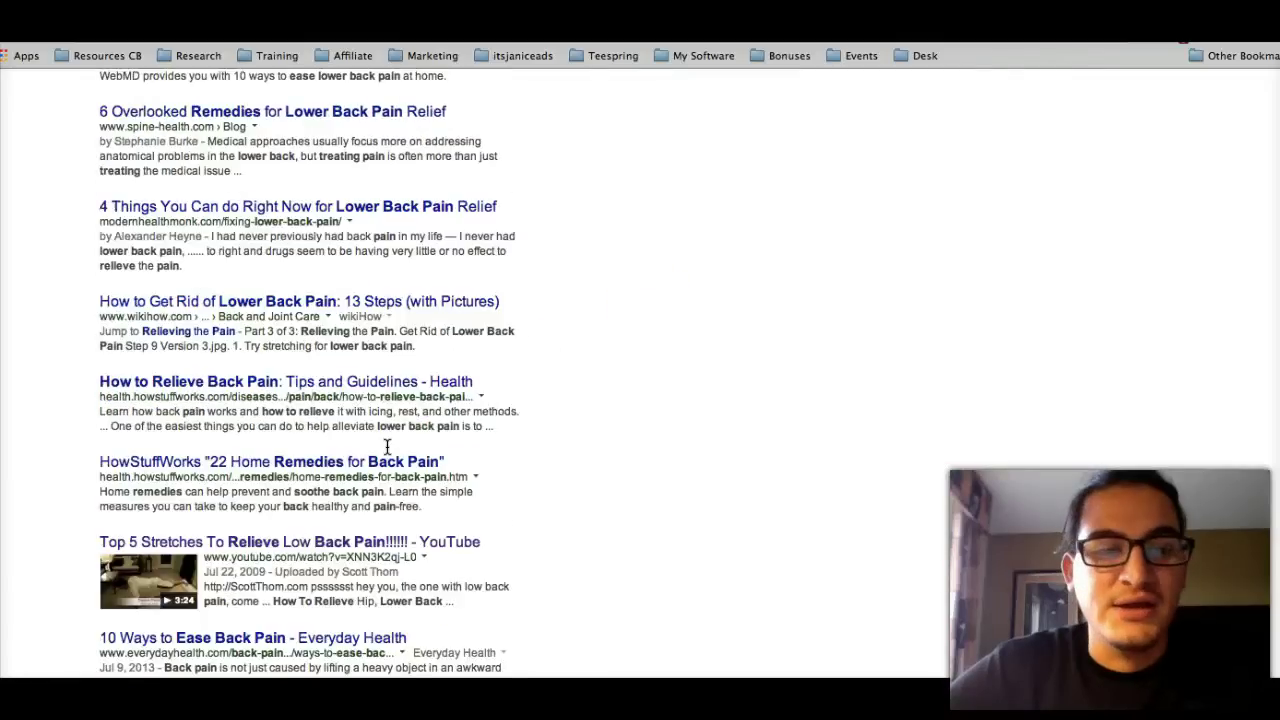
{"action": "scroll", "coordinate": [387, 446], "scroll_direction": "up", "scroll_amount": 5}
{"action": "left_click", "coordinate": [168, 142]}
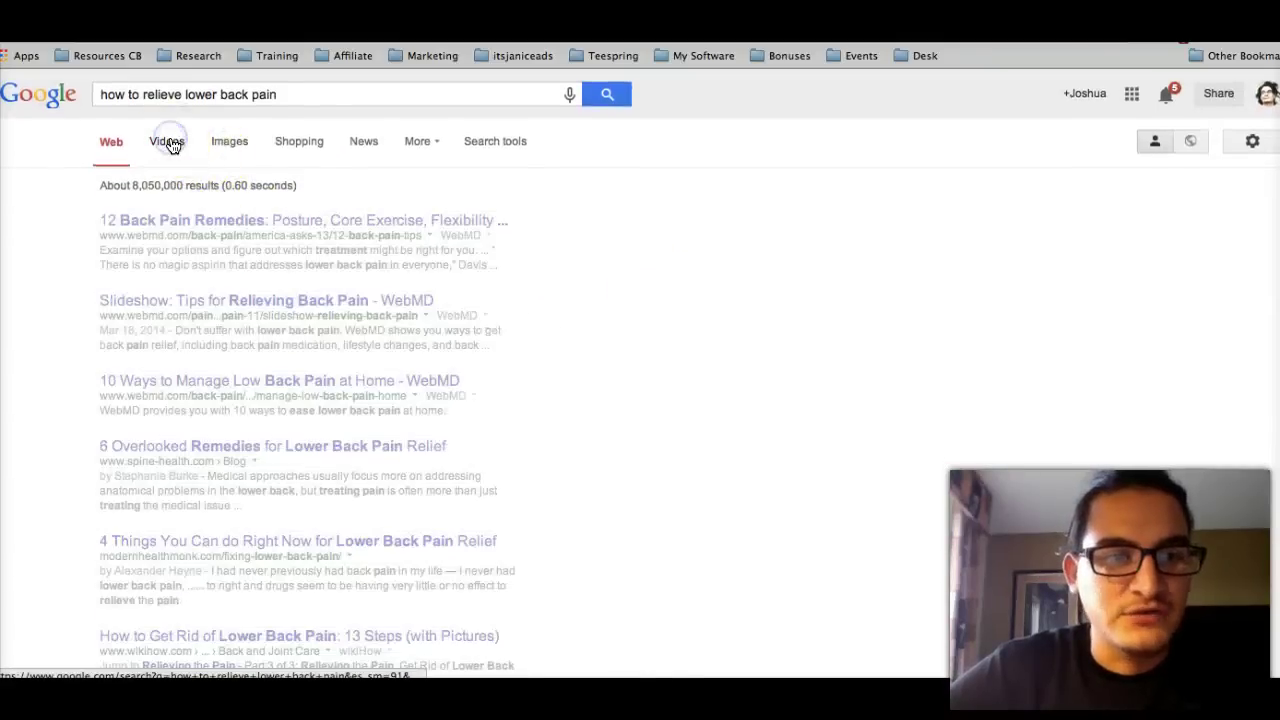
{"action": "scroll", "coordinate": [351, 366], "scroll_direction": "down", "scroll_amount": 2}
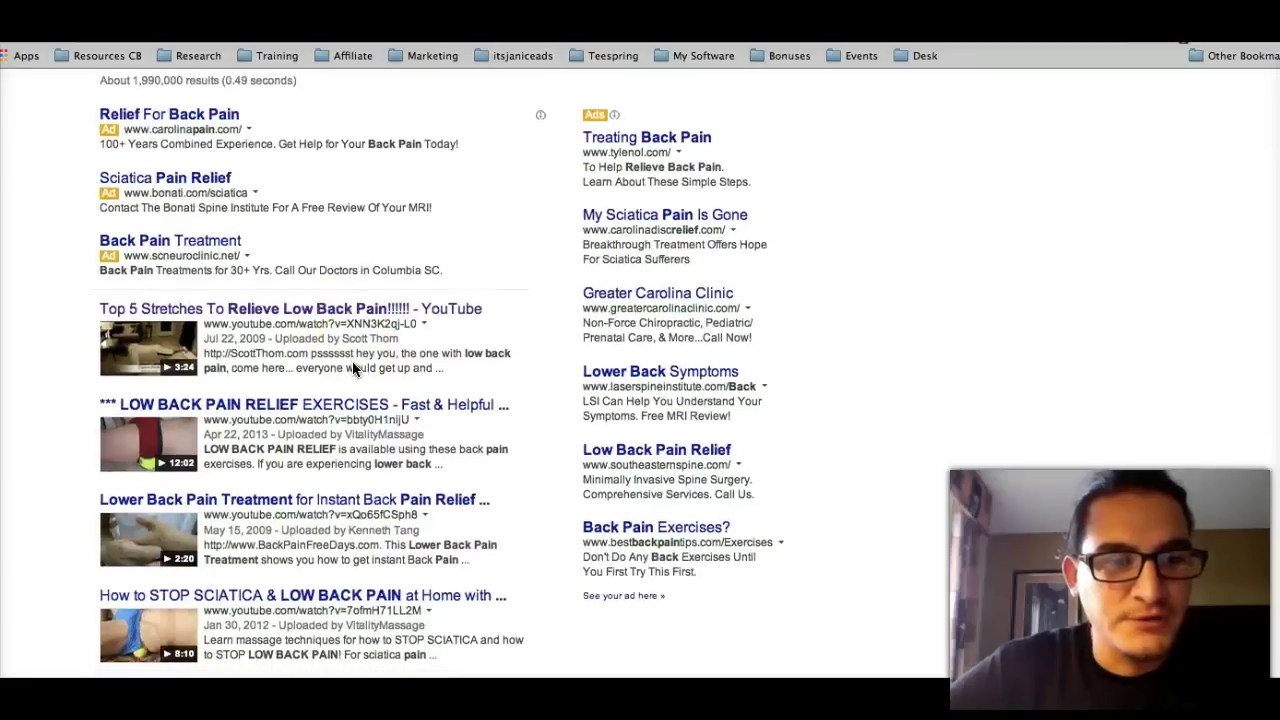
{"action": "scroll", "coordinate": [352, 365], "scroll_direction": "down", "scroll_amount": 2}
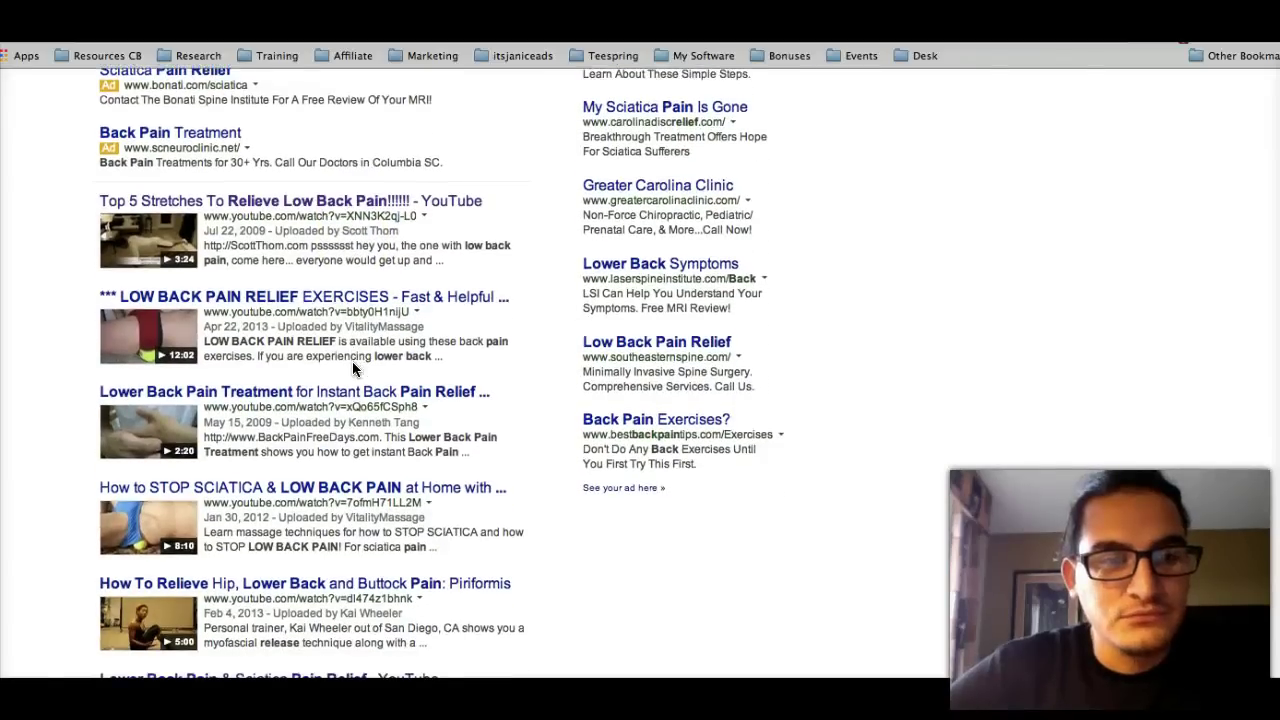
{"action": "scroll", "coordinate": [353, 369], "scroll_direction": "down", "scroll_amount": 3}
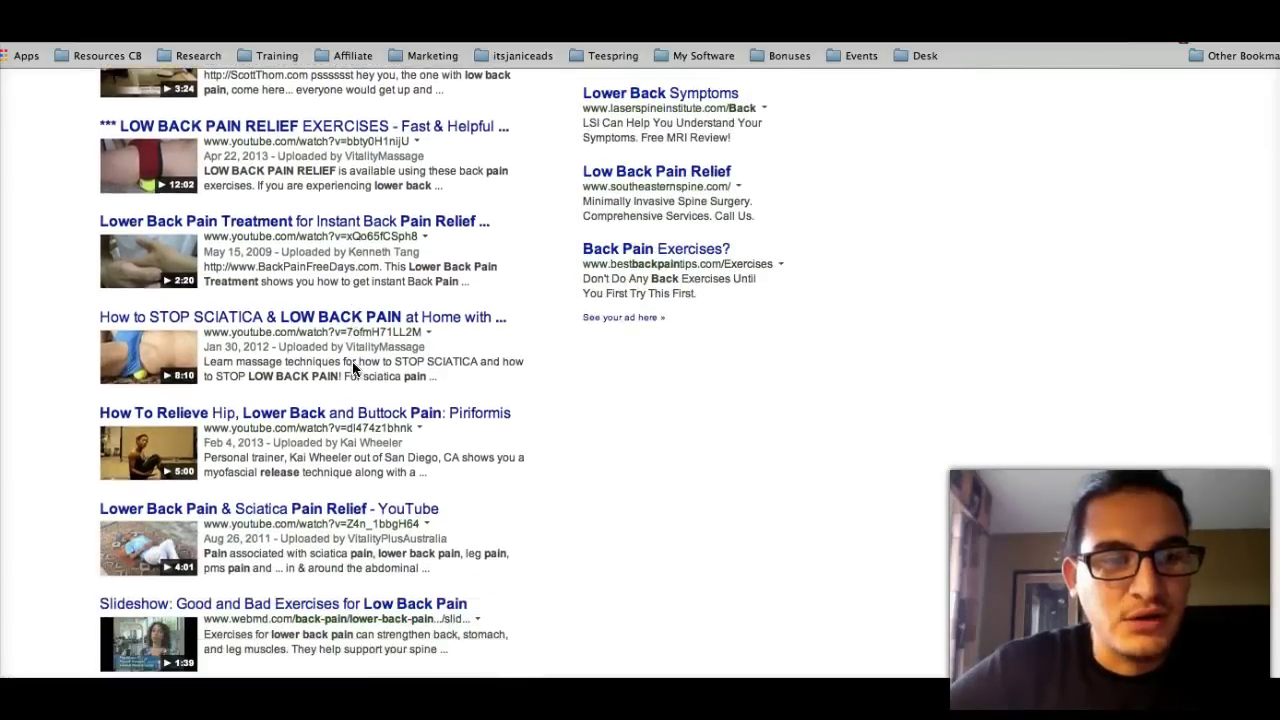
{"action": "scroll", "coordinate": [352, 369], "scroll_direction": "down", "scroll_amount": 4}
{"action": "scroll", "coordinate": [340, 320], "scroll_direction": "up", "scroll_amount": 3}
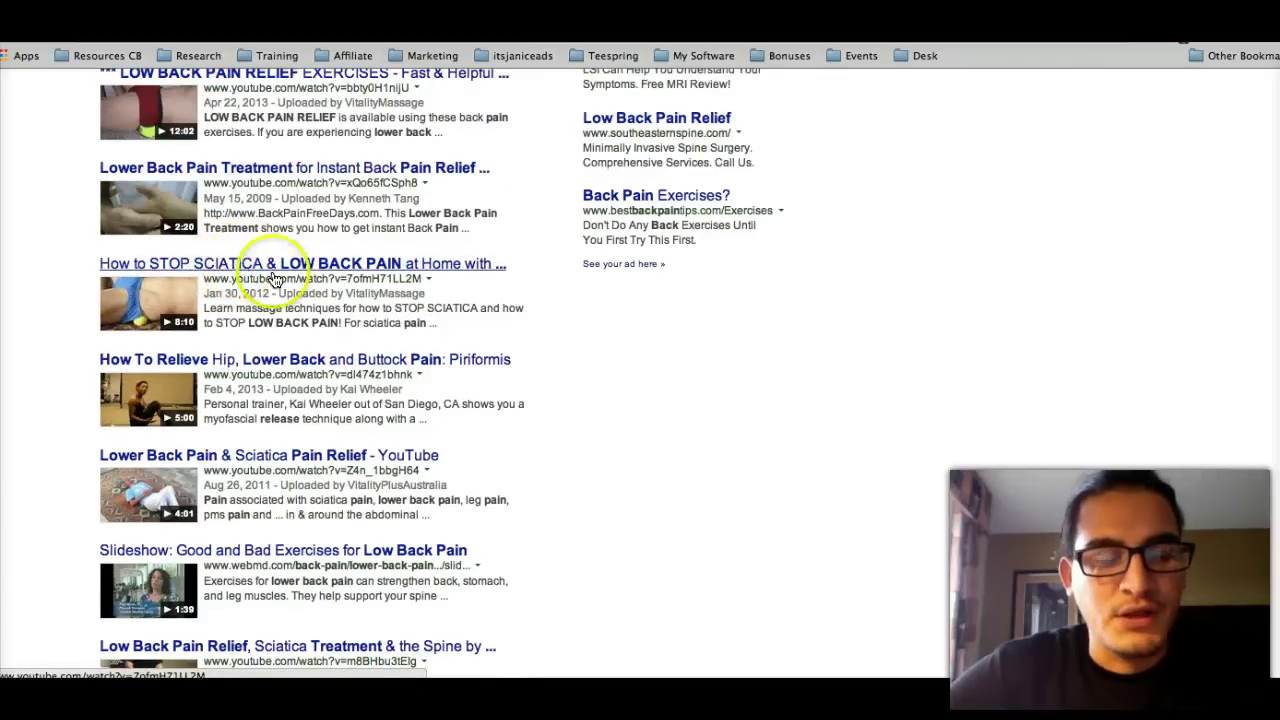
{"action": "scroll", "coordinate": [539, 410], "scroll_direction": "down", "scroll_amount": 4}
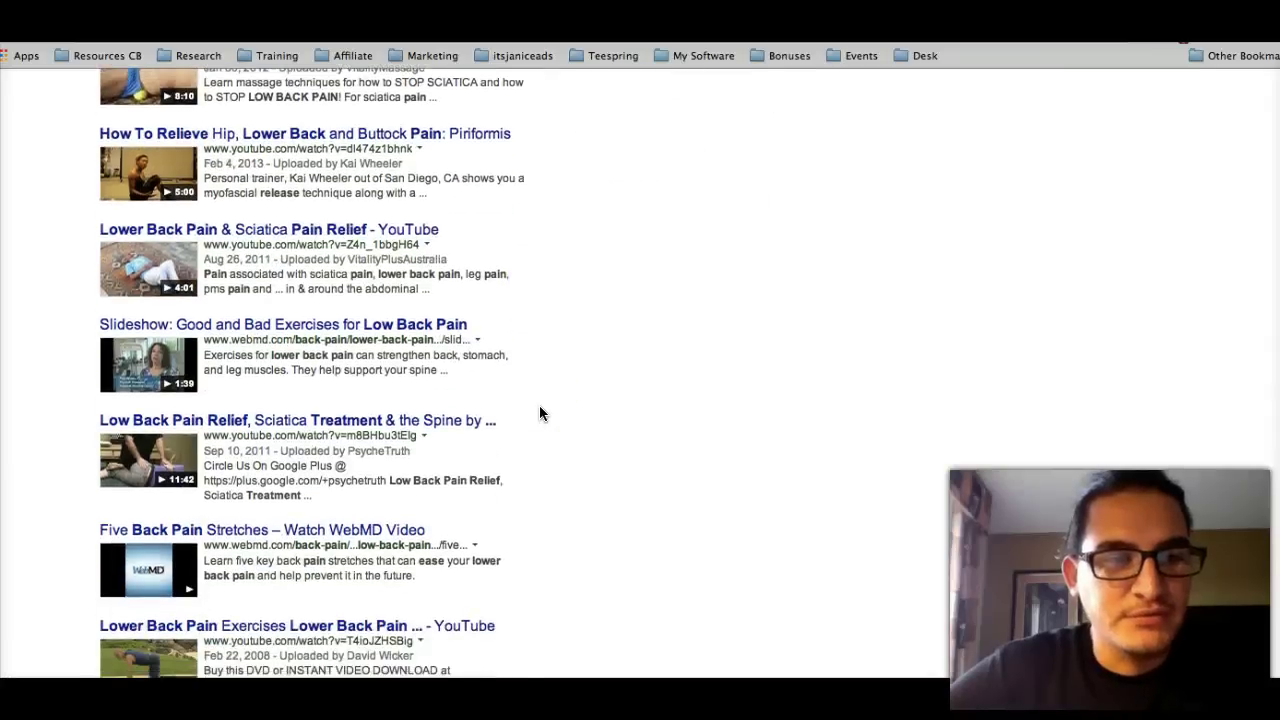
{"action": "scroll", "coordinate": [539, 410], "scroll_direction": "down", "scroll_amount": 4}
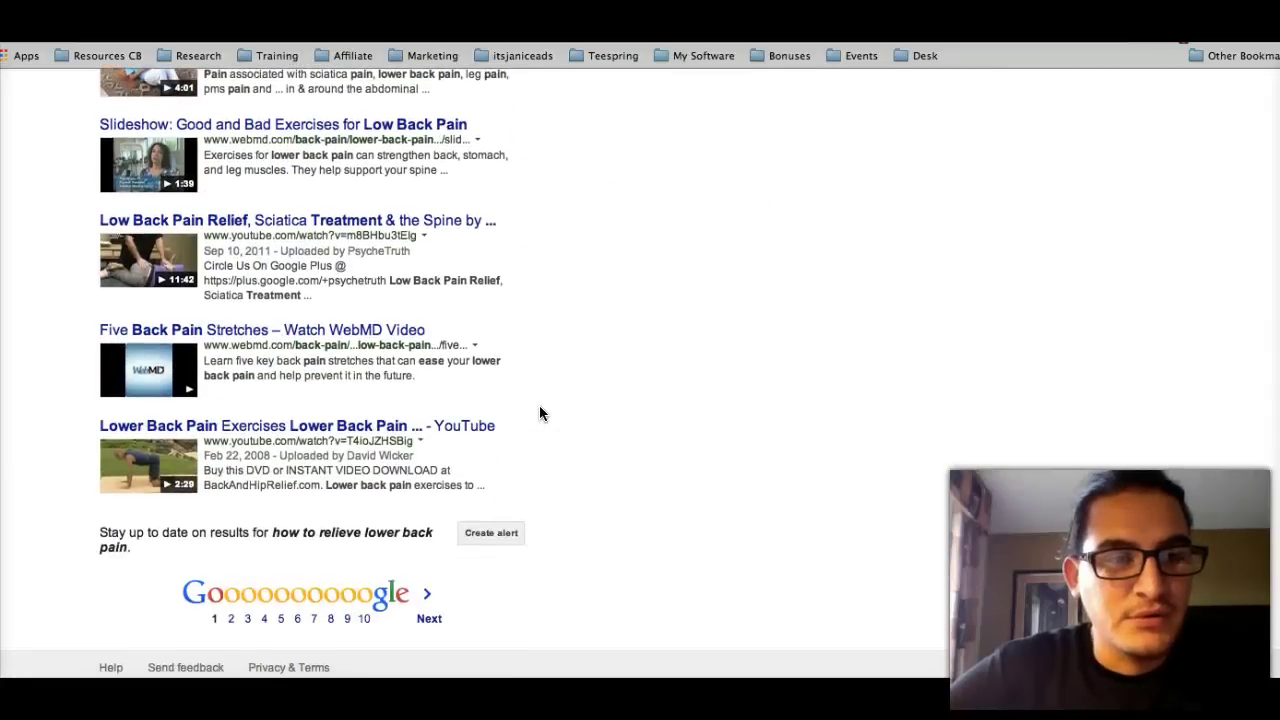
{"action": "scroll", "coordinate": [539, 408], "scroll_direction": "up", "scroll_amount": 5}
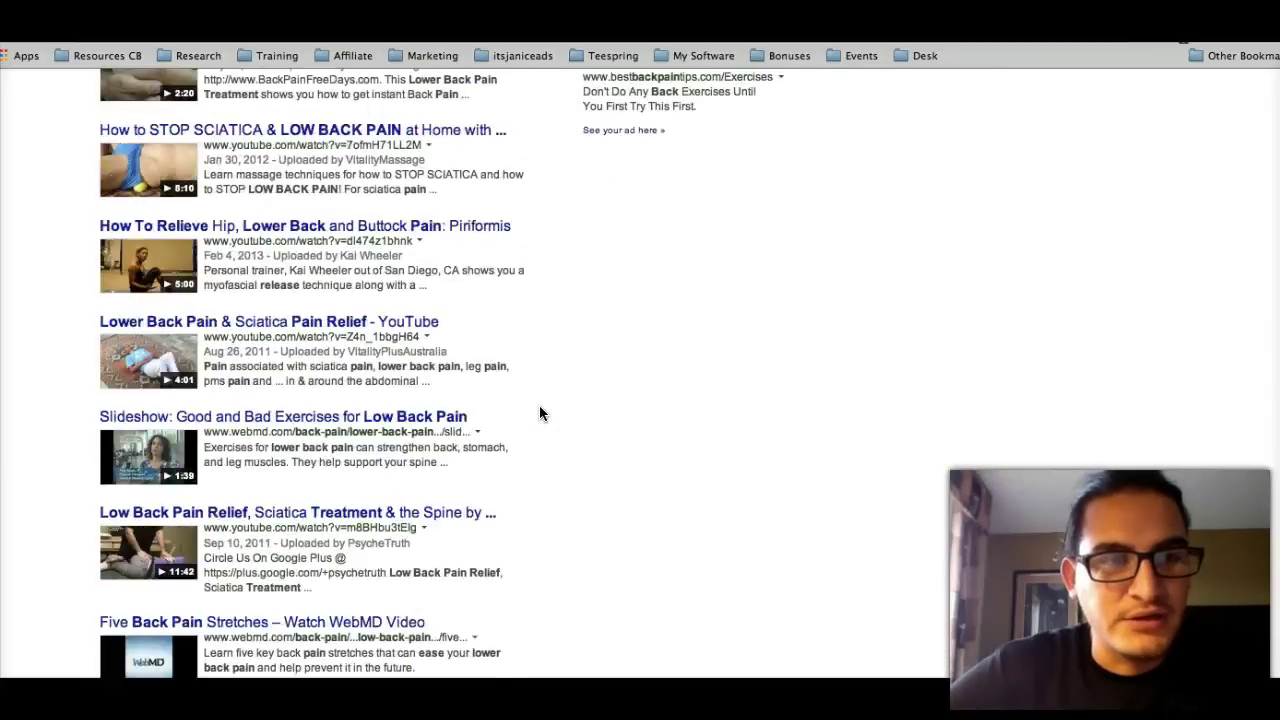
{"action": "scroll", "coordinate": [539, 414], "scroll_direction": "up", "scroll_amount": 6}
{"action": "left_click", "coordinate": [305, 145]}
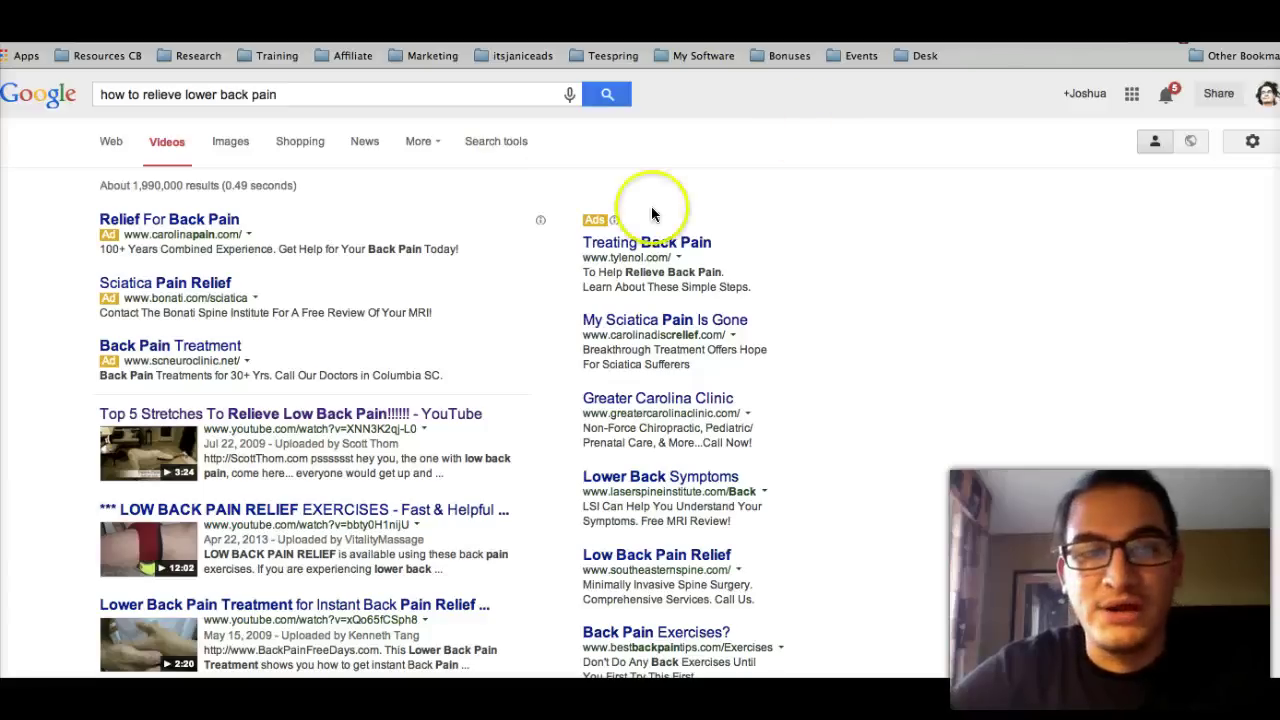
Return to the lower back pain keyword ideas and scan their monthly searches and competition.
{"action": "key", "text": "ctrl+Tab"}
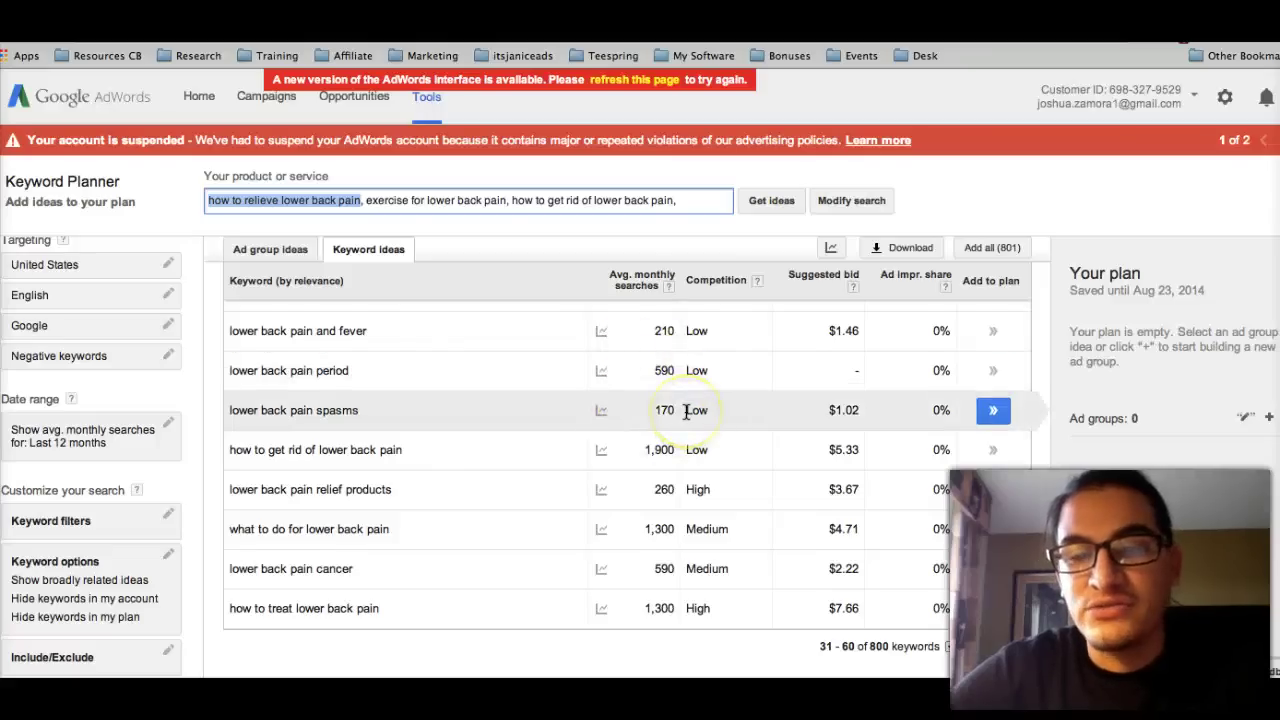
{"action": "scroll", "coordinate": [686, 412], "scroll_direction": "up", "scroll_amount": 10}
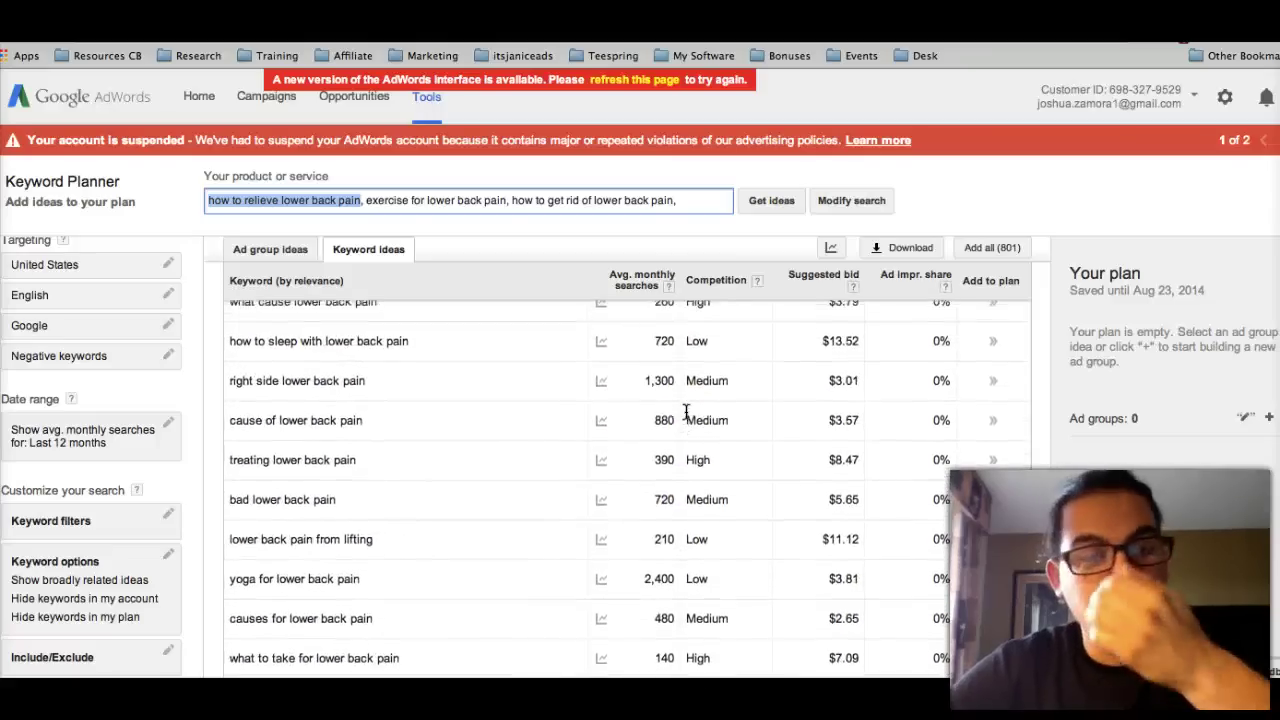
{"action": "scroll", "coordinate": [686, 412], "scroll_direction": "up", "scroll_amount": 4}
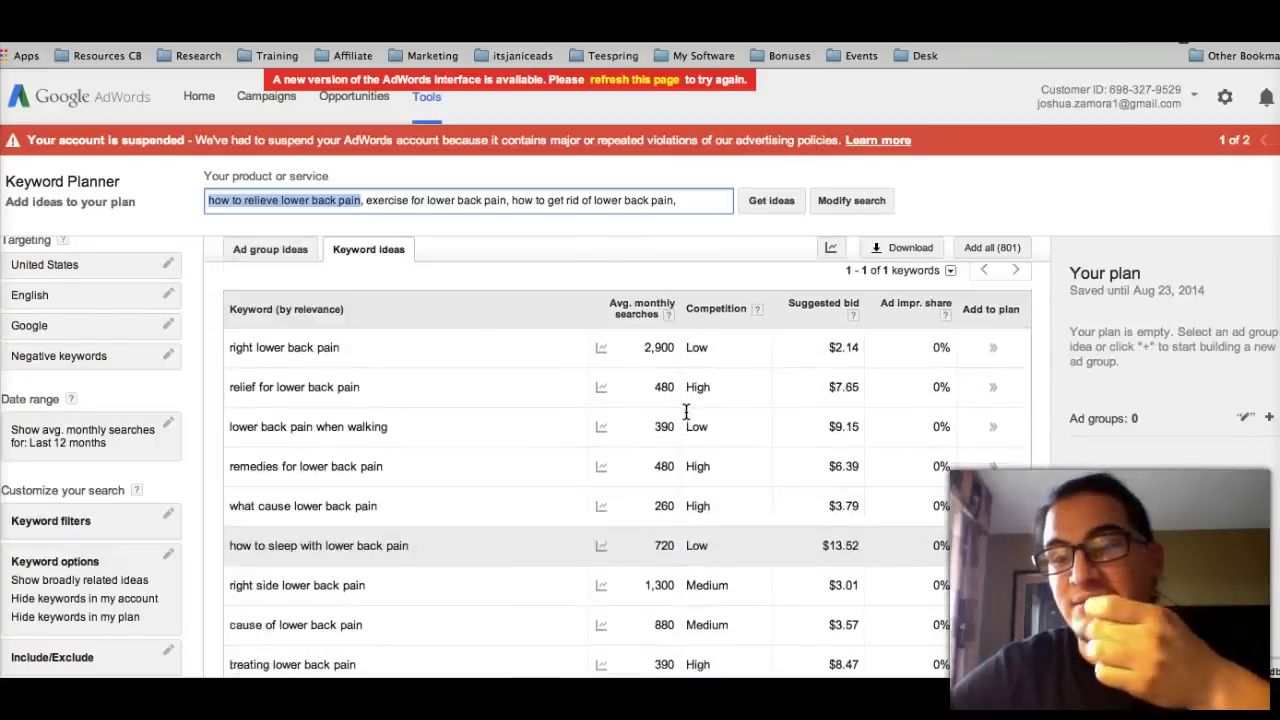
{"action": "scroll", "coordinate": [686, 412], "scroll_direction": "up", "scroll_amount": 3}
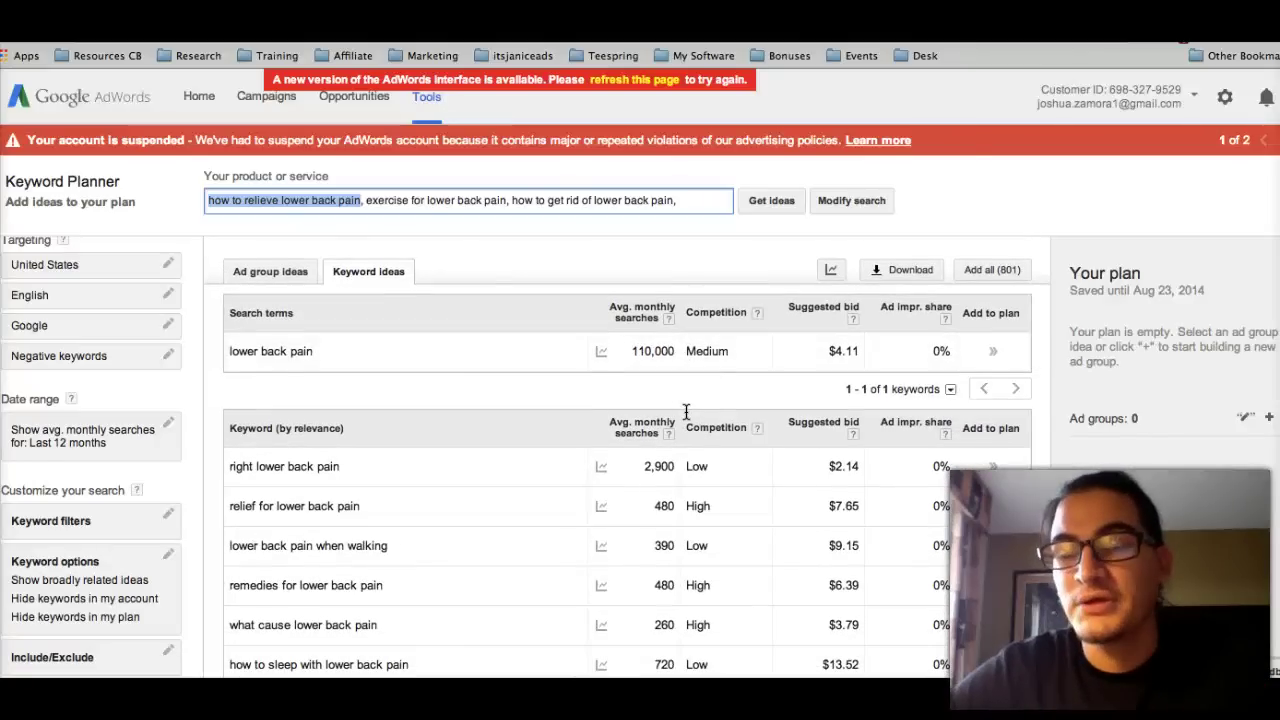
{"action": "scroll", "coordinate": [686, 412], "scroll_direction": "down", "scroll_amount": 2}
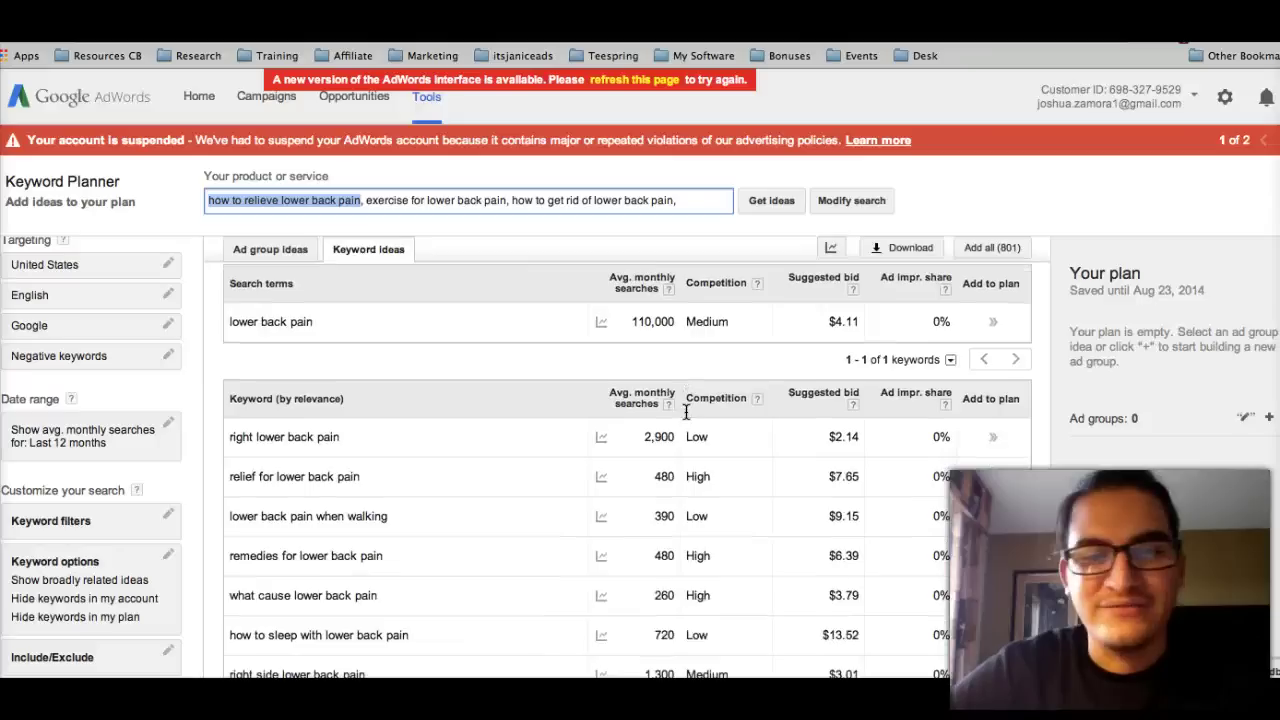
{"action": "scroll", "coordinate": [651, 516], "scroll_direction": "down", "scroll_amount": 2}
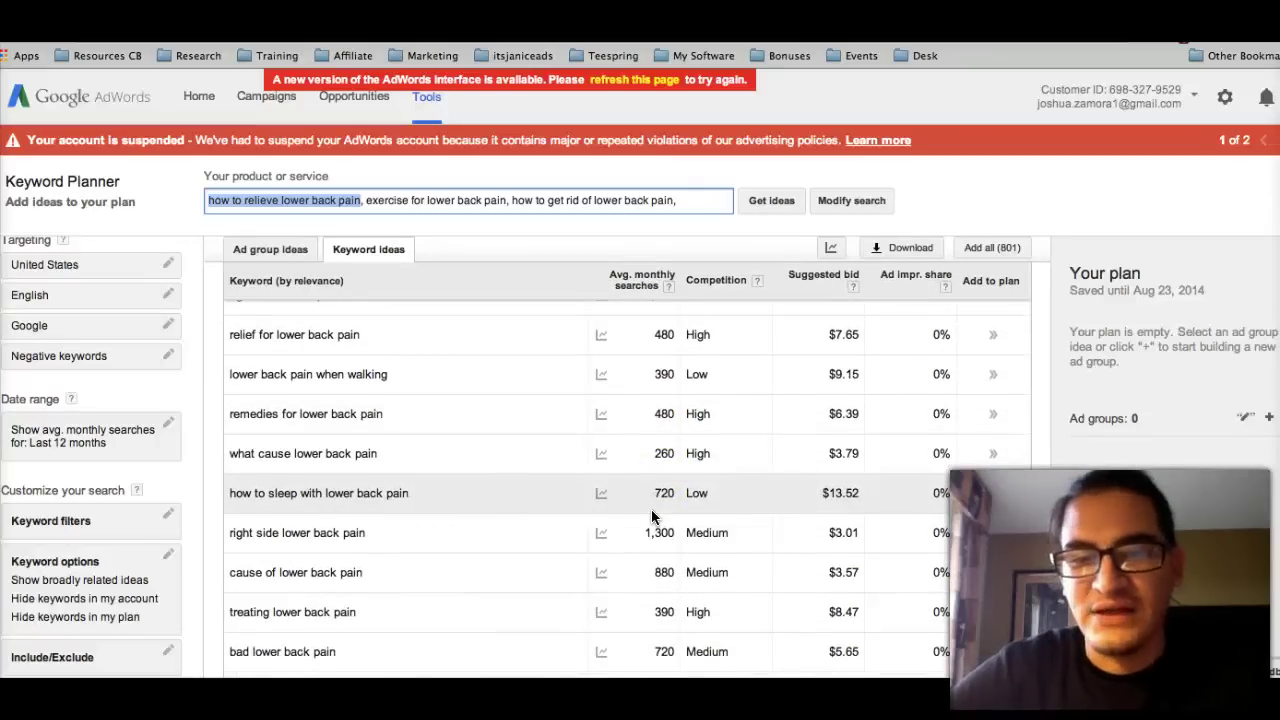
{"action": "scroll", "coordinate": [651, 509], "scroll_direction": "down", "scroll_amount": 1}
{"action": "left_click", "coordinate": [683, 488]}
{"action": "scroll", "coordinate": [664, 486], "scroll_direction": "up", "scroll_amount": 2}
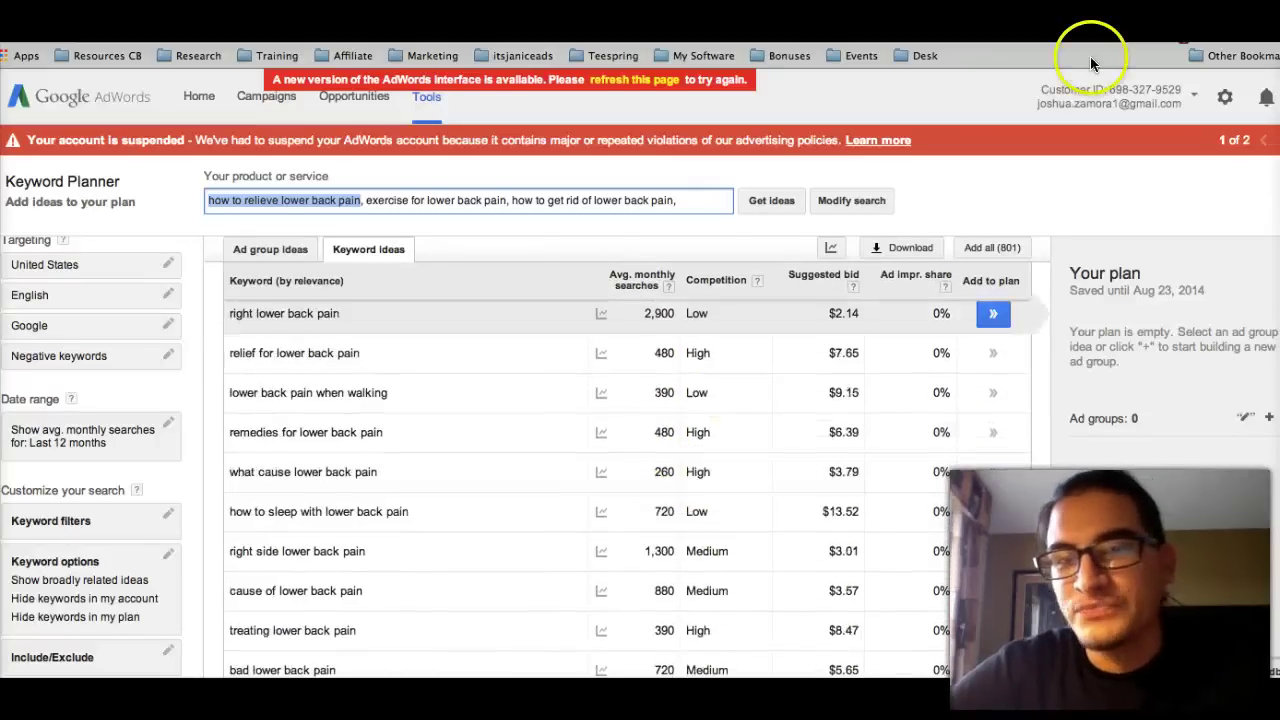
Show web results instead of videos for 'how to relieve lower back pain' and scan them.
{"action": "key", "text": "ctrl+Tab"}
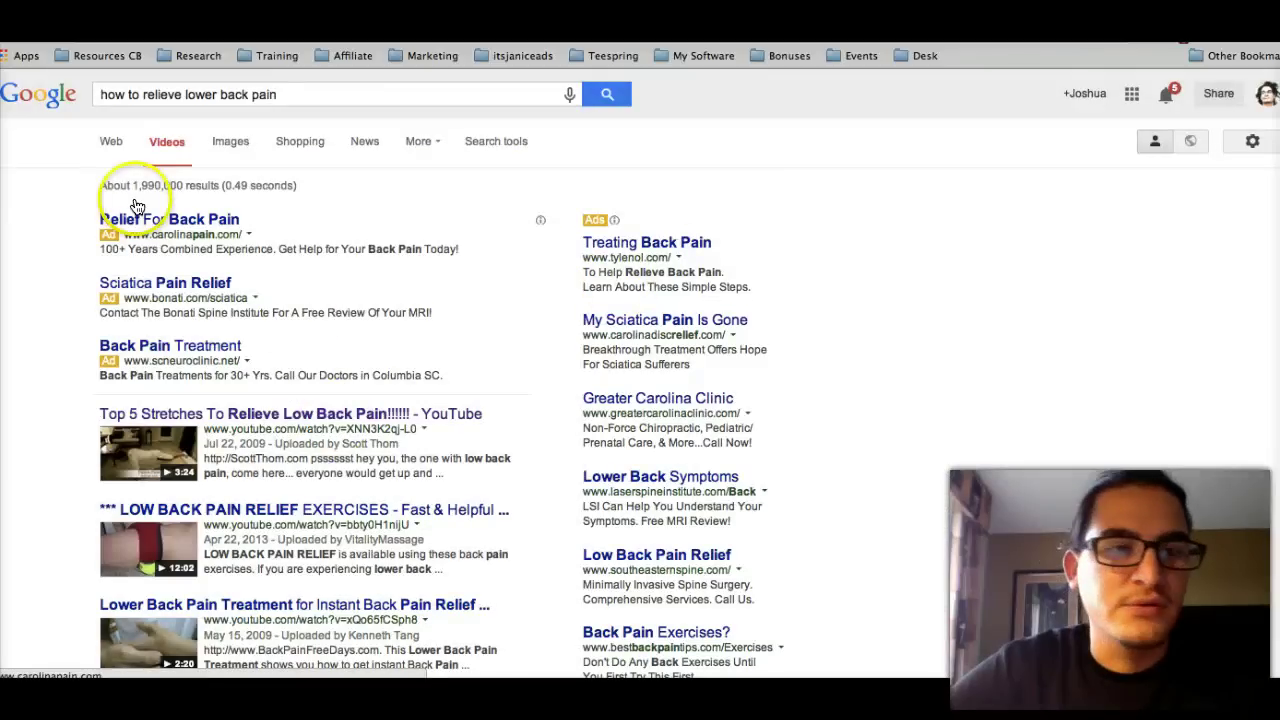
{"action": "left_click", "coordinate": [112, 142]}
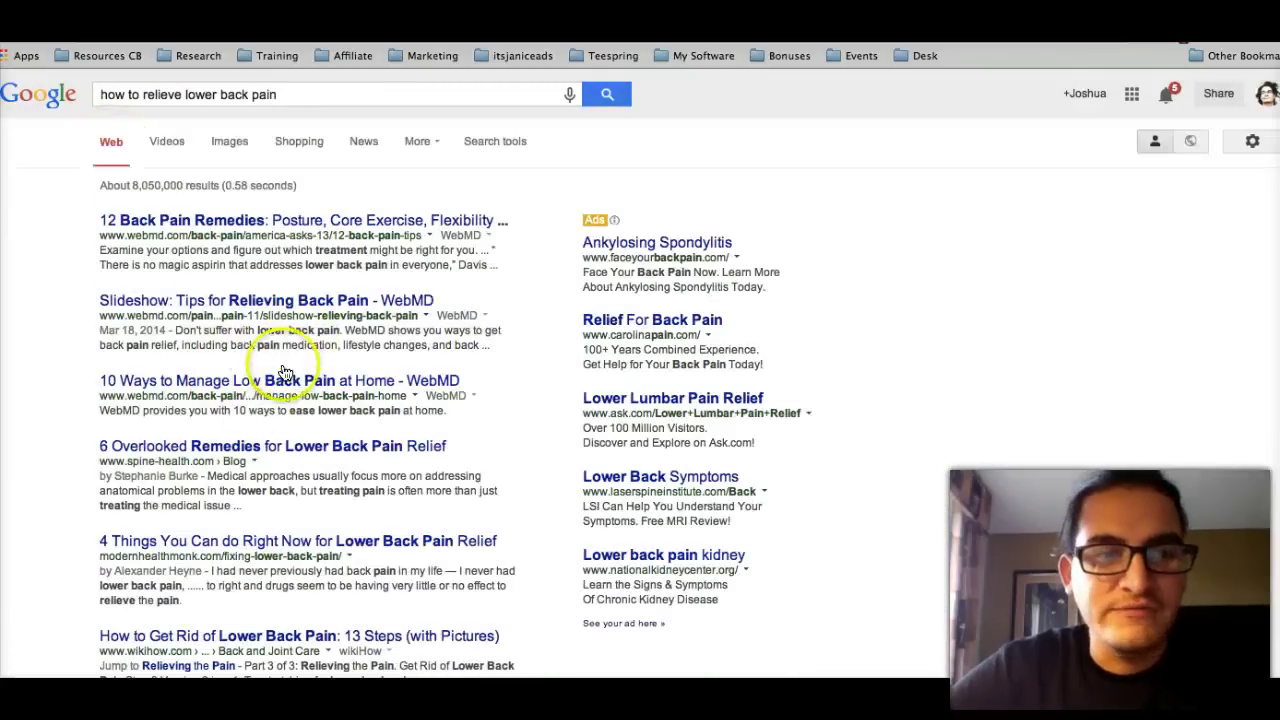
{"action": "scroll", "coordinate": [250, 390], "scroll_direction": "down", "scroll_amount": 5}
{"action": "scroll", "coordinate": [229, 392], "scroll_direction": "up", "scroll_amount": 5}
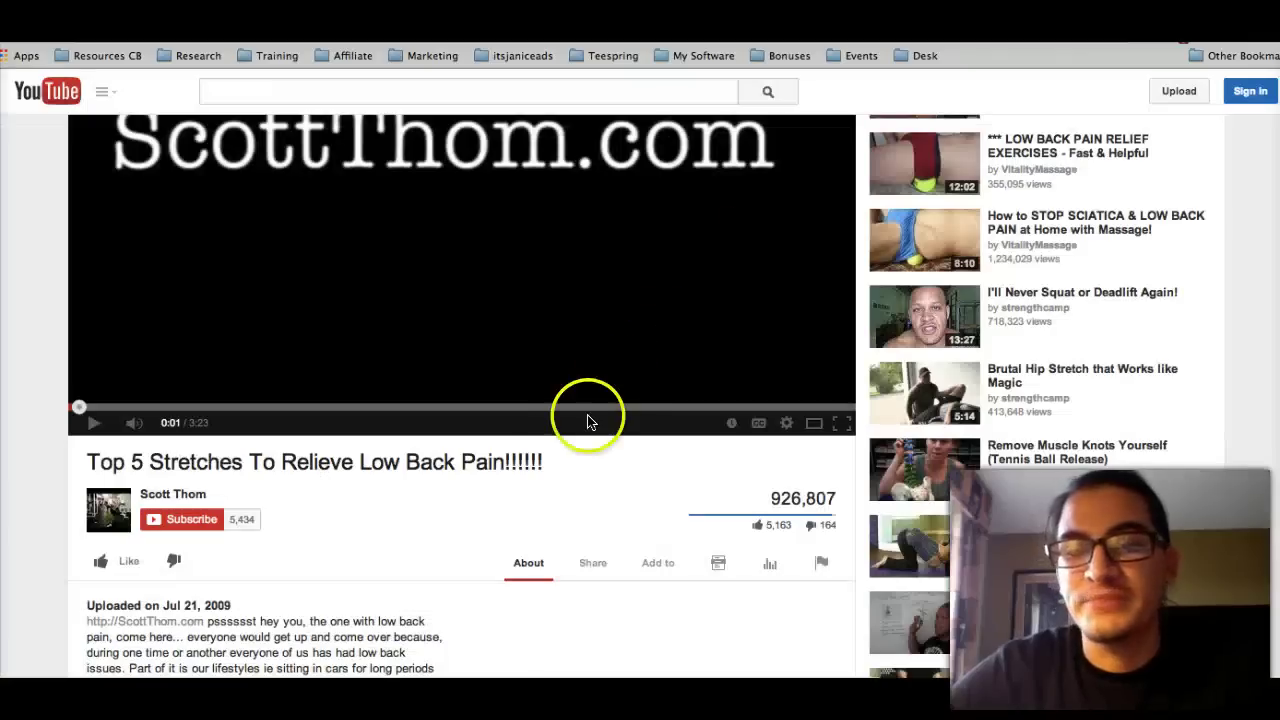
{"action": "scroll", "coordinate": [596, 473], "scroll_direction": "down", "scroll_amount": 1}
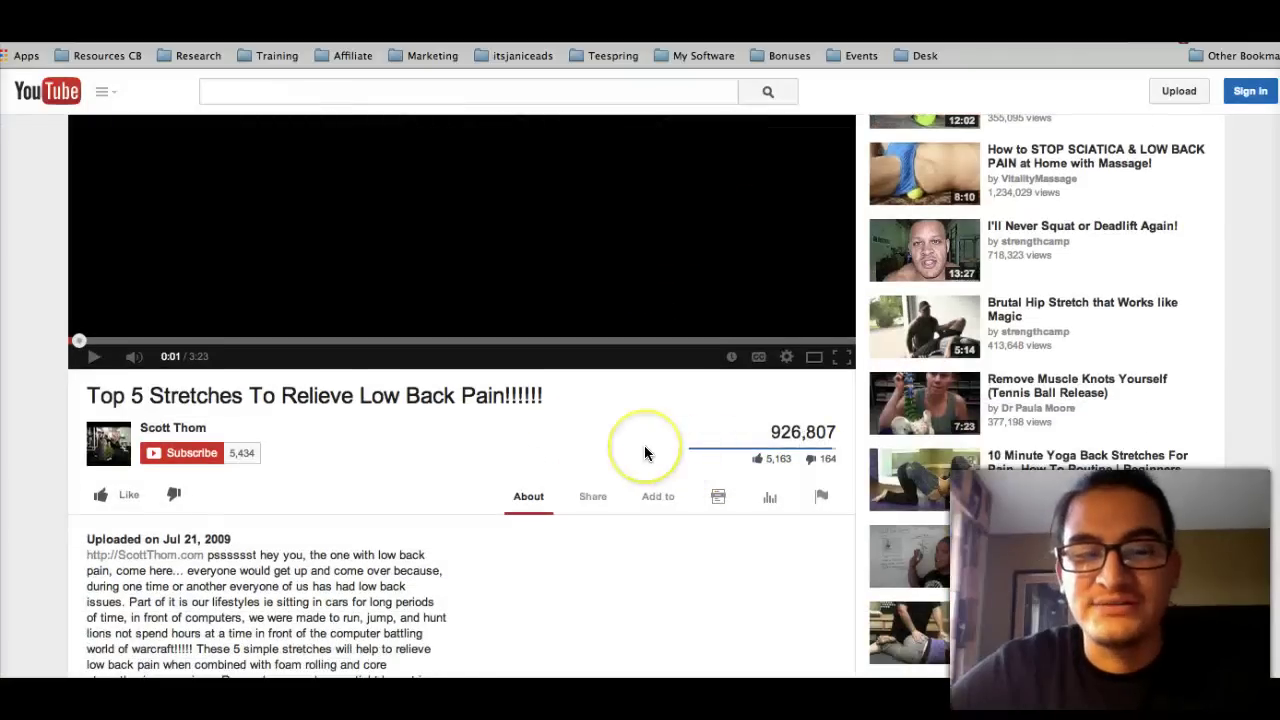
{"action": "scroll", "coordinate": [644, 453], "scroll_direction": "down", "scroll_amount": 3}
{"action": "scroll", "coordinate": [645, 453], "scroll_direction": "up", "scroll_amount": 8}
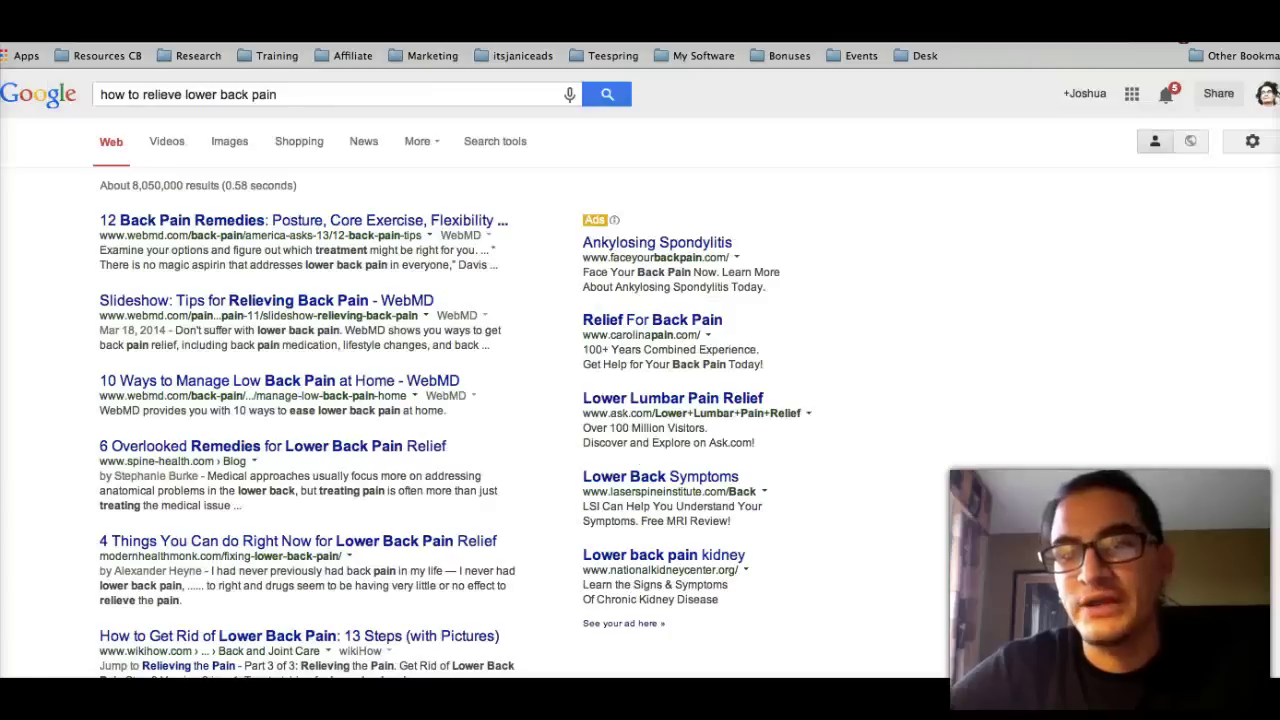
Scroll down the lower back pain keyword list in the Google Doc.
{"action": "scroll", "coordinate": [617, 563], "scroll_direction": "down", "scroll_amount": 15}
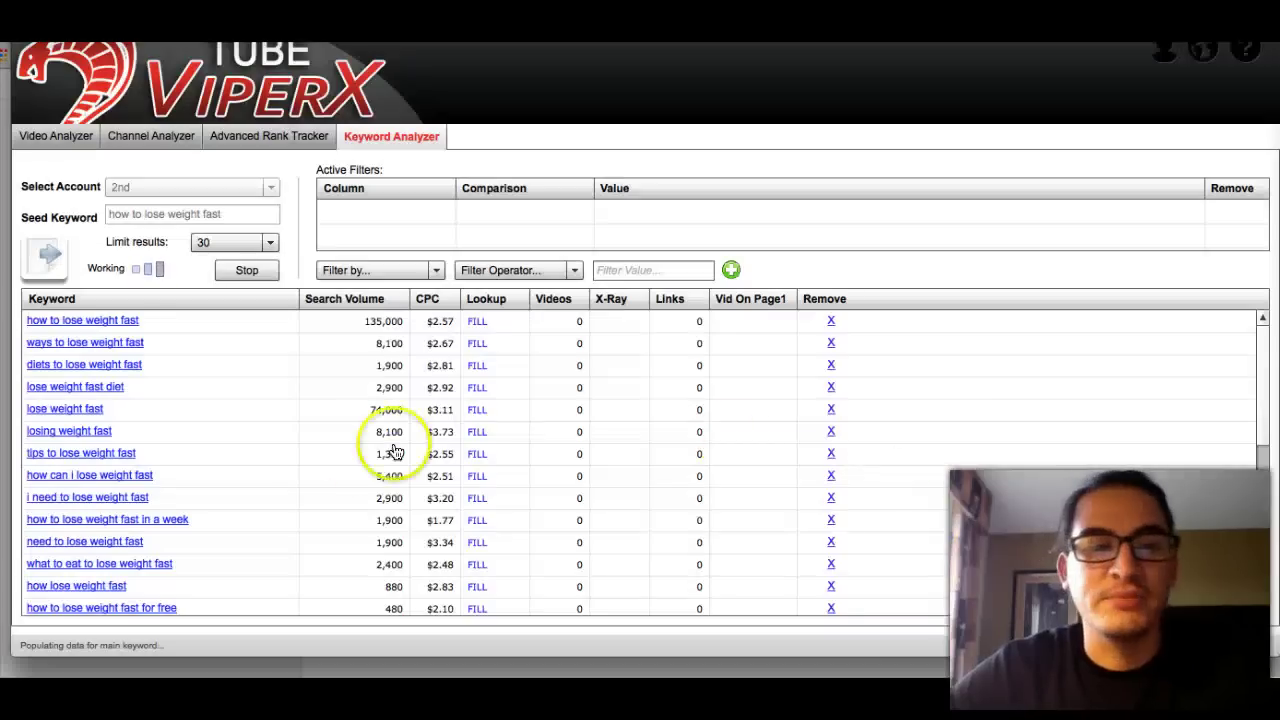
{"action": "scroll", "coordinate": [259, 449], "scroll_direction": "down", "scroll_amount": 2}
{"action": "scroll", "coordinate": [259, 450], "scroll_direction": "down", "scroll_amount": 2}
{"action": "scroll", "coordinate": [259, 450], "scroll_direction": "up", "scroll_amount": 5}
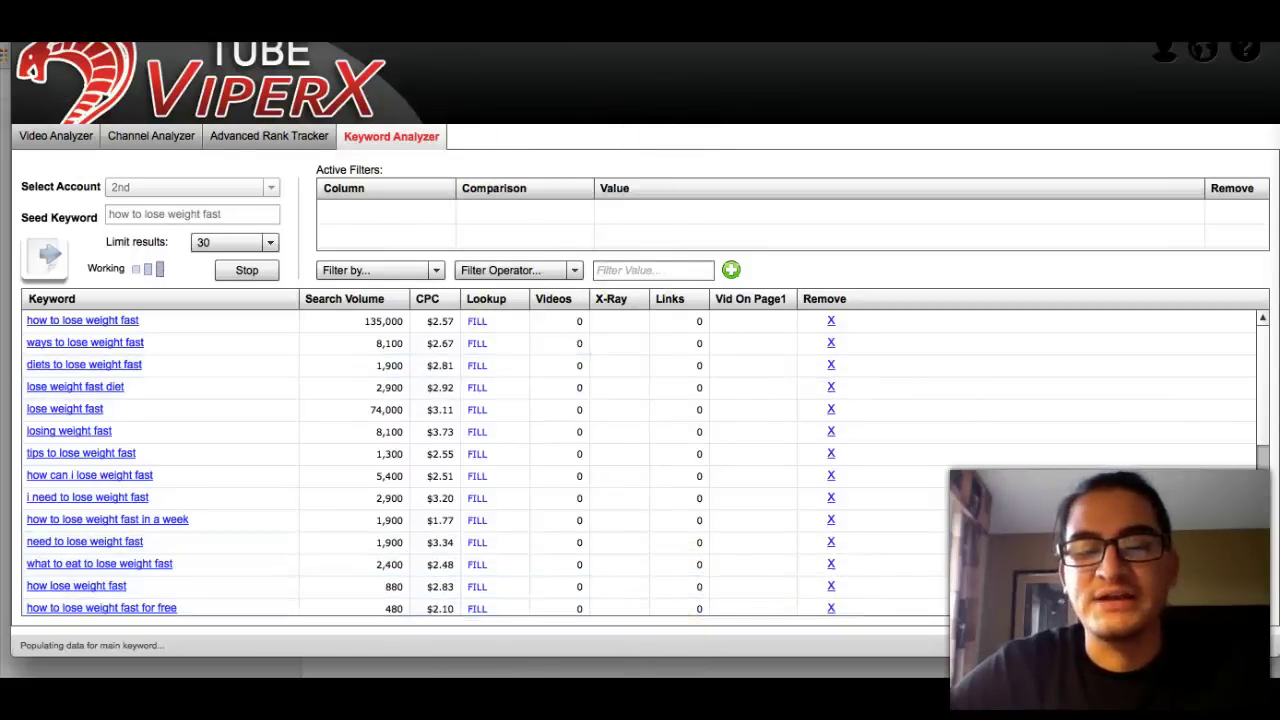
Bring Chrome with the lower back pain keyword doc back in front of Tube ViperX.
{"action": "left_click", "coordinate": [440, 672]}
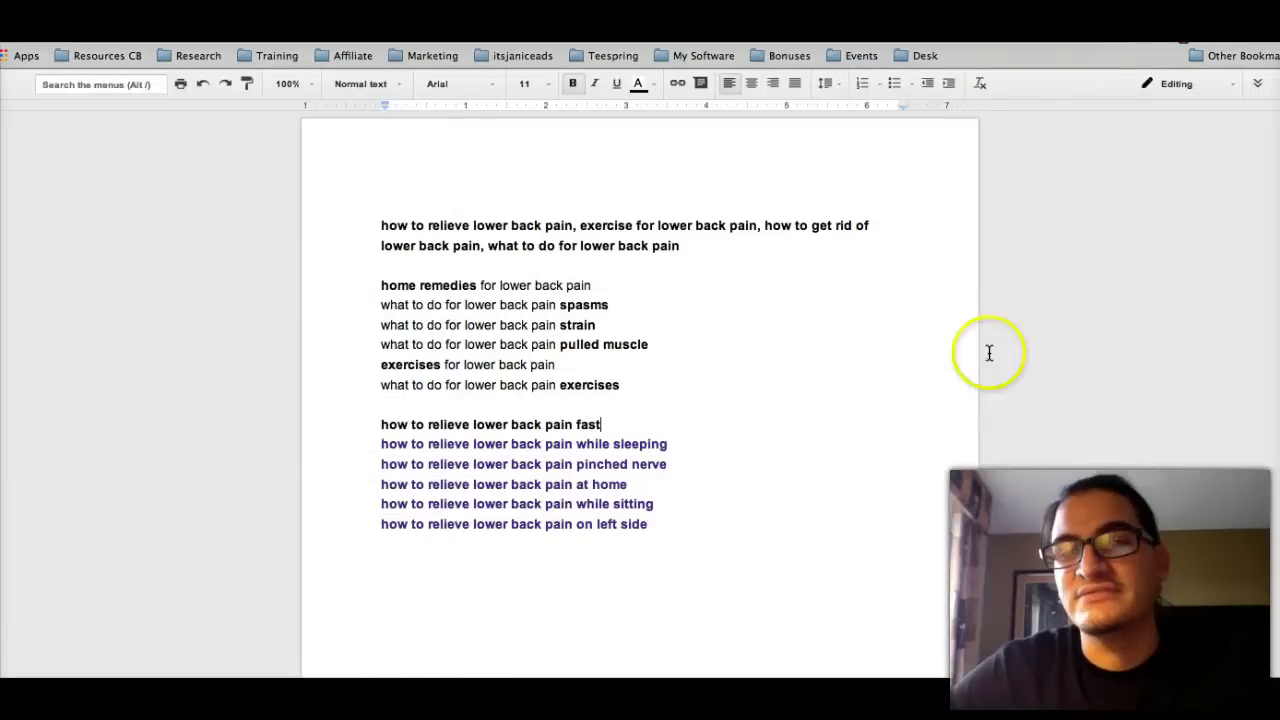